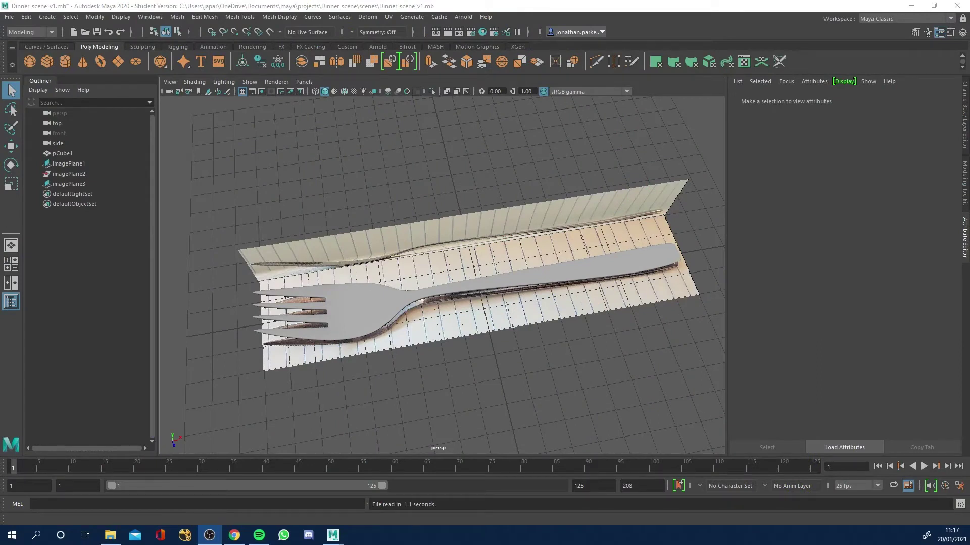
Step: Delete the three fork reference image planes, imagePlane1 to imagePlane3, from the scene
click(374, 297)
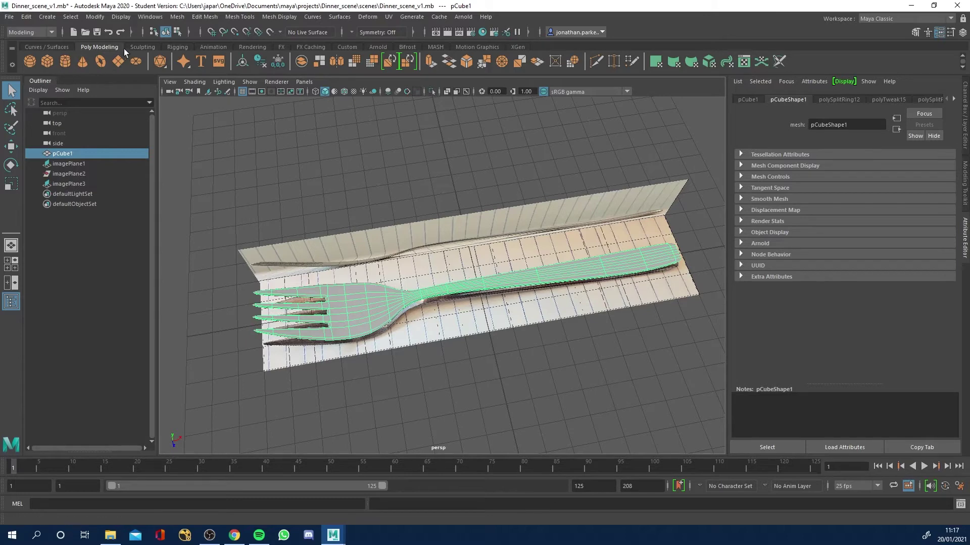
click(146, 18)
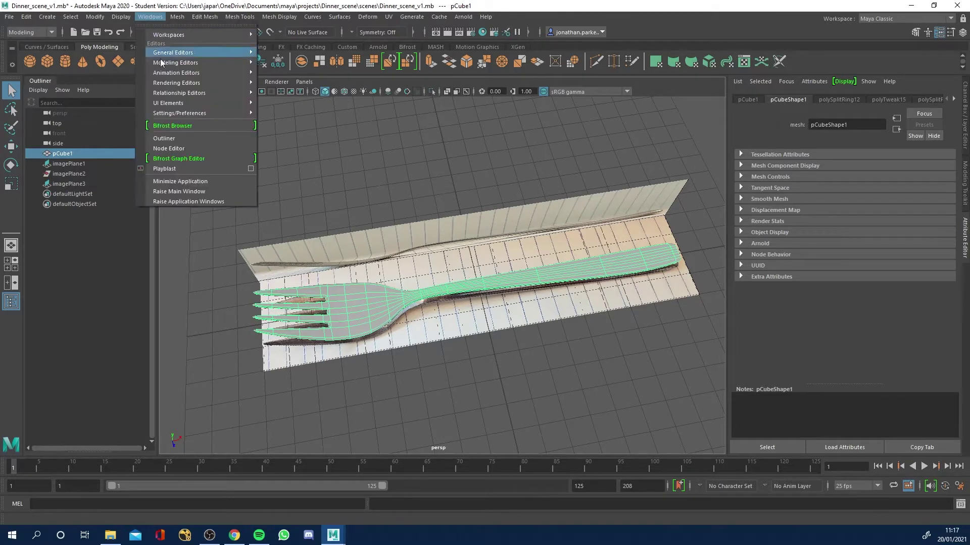
click(168, 138)
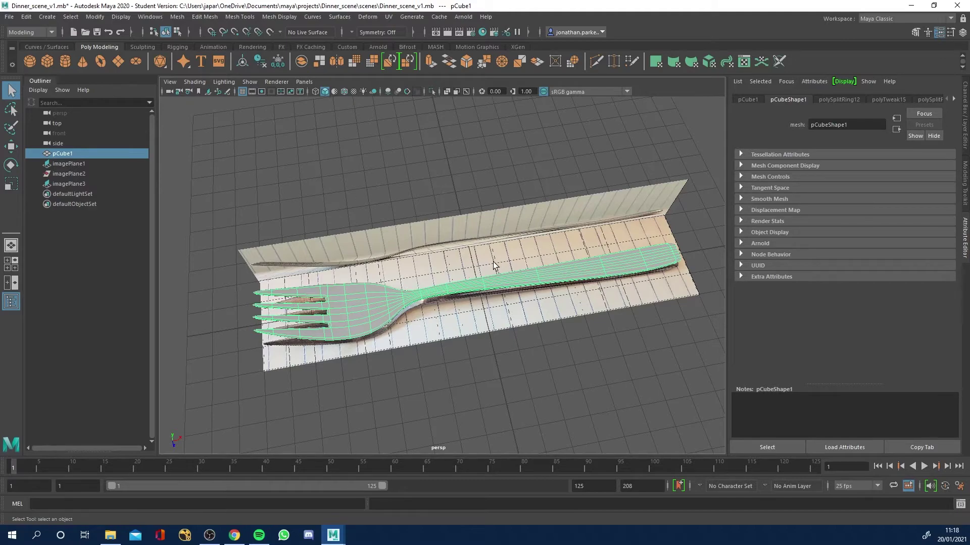
alt+drag(494, 267, 319, 216)
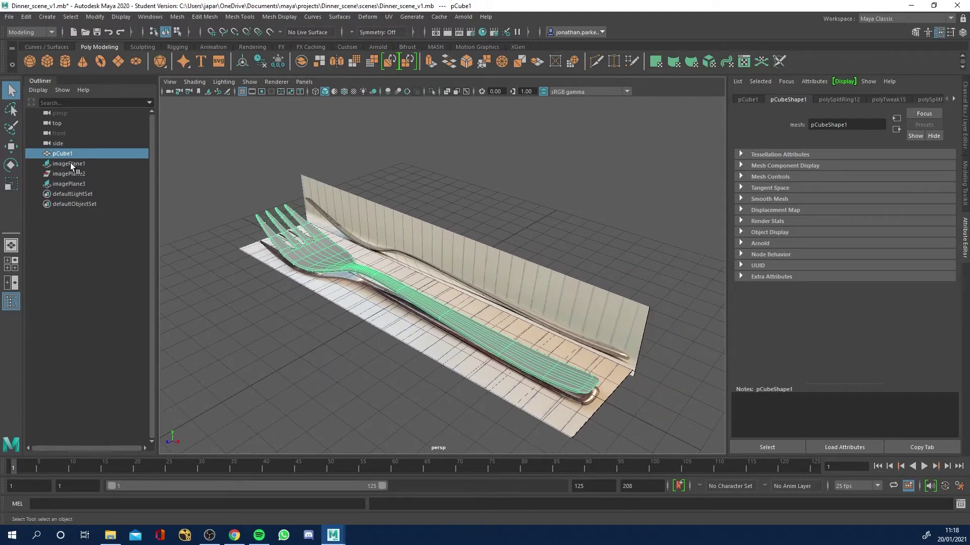
click(71, 165)
shift+click(77, 173)
shift+click(75, 184)
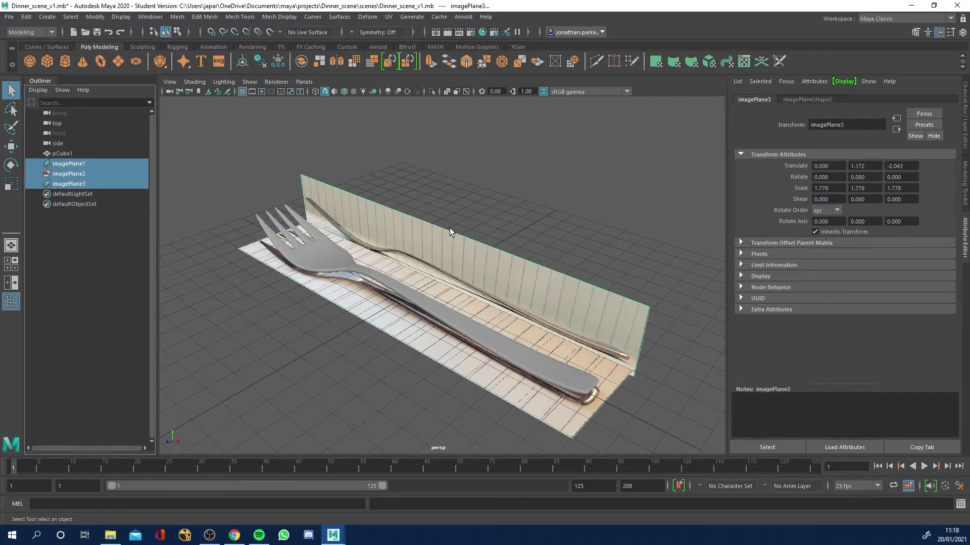
key(Delete)
Step: Rename the fork mesh pCube1 to 'Fork' in the Outliner
click(65, 154)
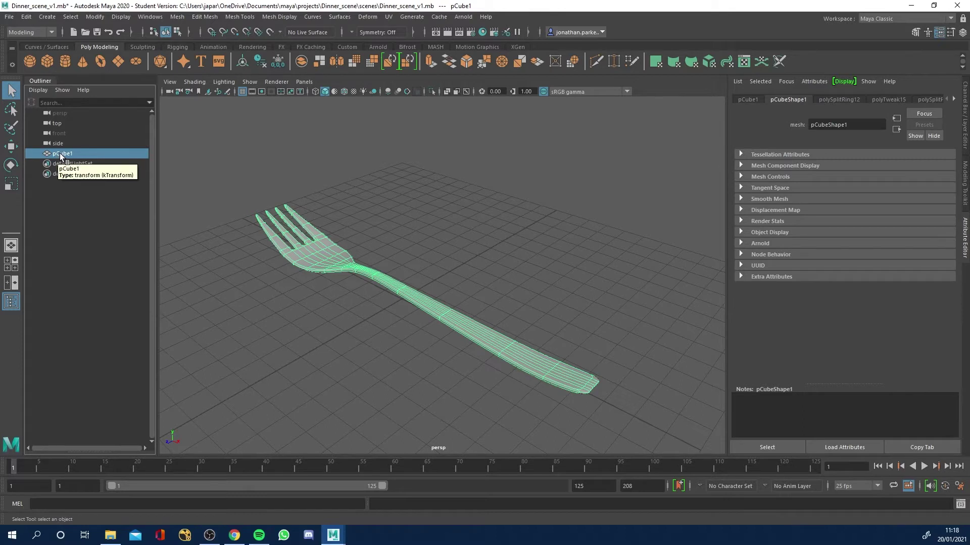
right_click(64, 156)
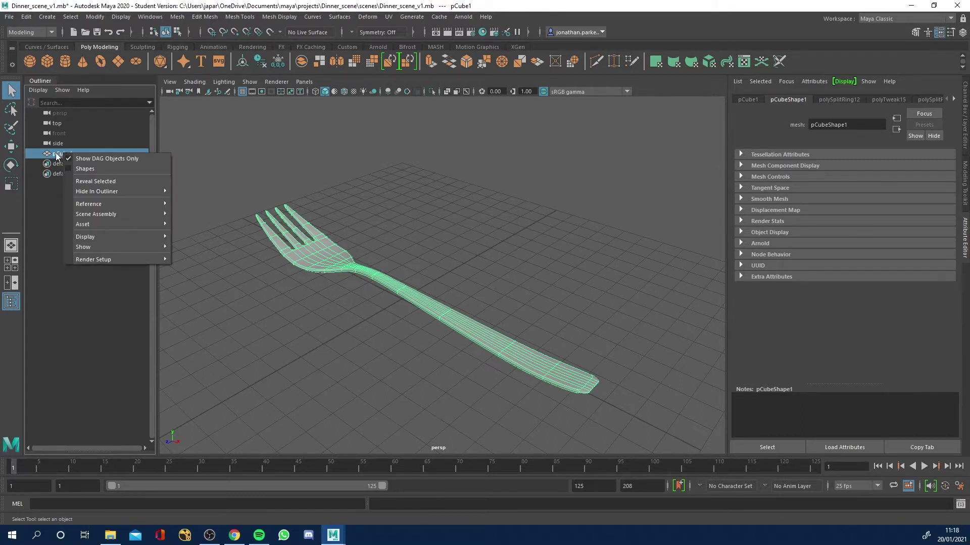
click(65, 152)
double_click(69, 152)
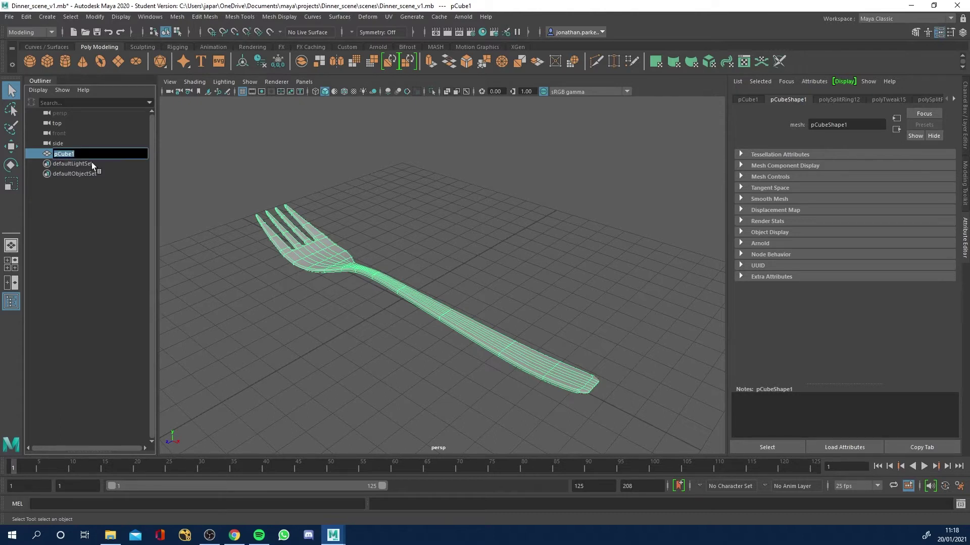
text(Fork)
click(76, 232)
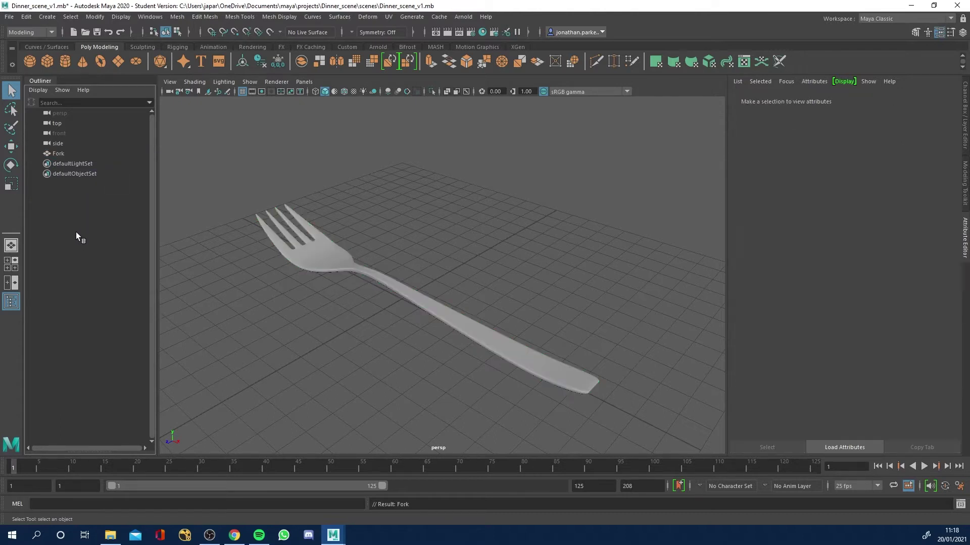
Step: Hide the Fork mesh with Ctrl+H and show the four-panel viewport layout
click(66, 155)
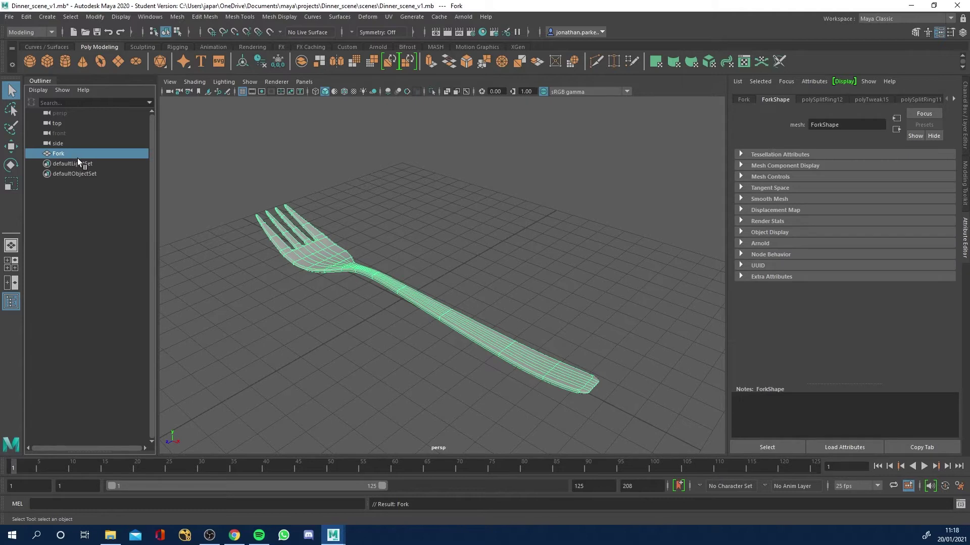
key(ctrl+h)
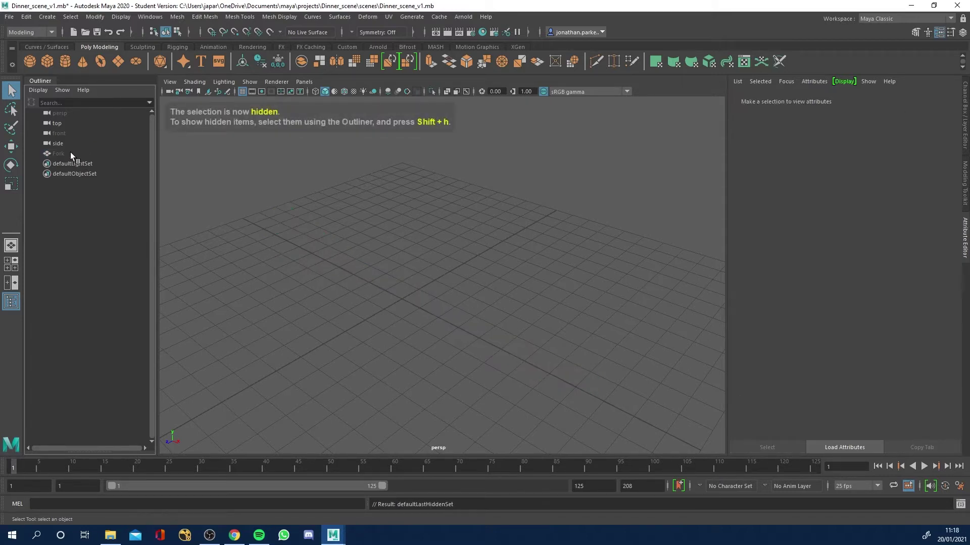
click(71, 153)
key(shift+h)
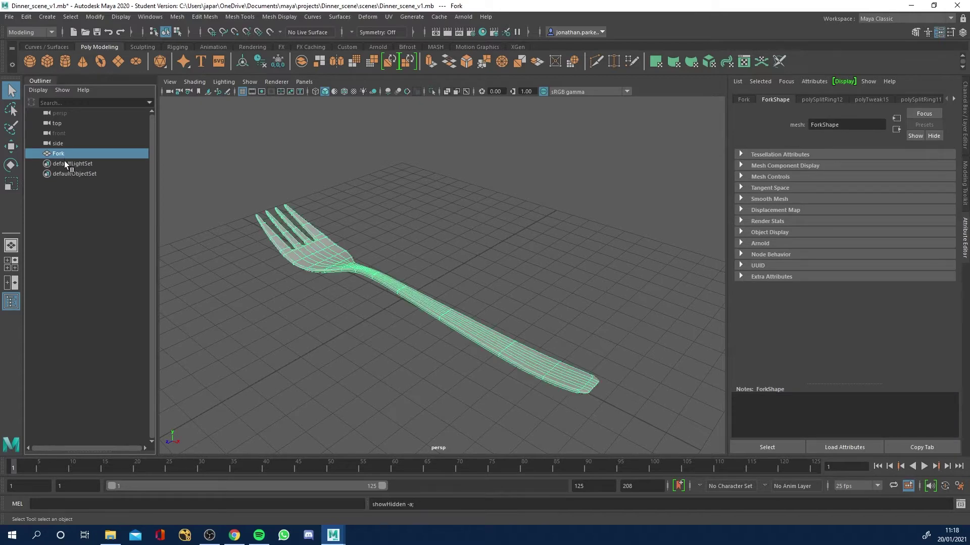
key(ctrl+h)
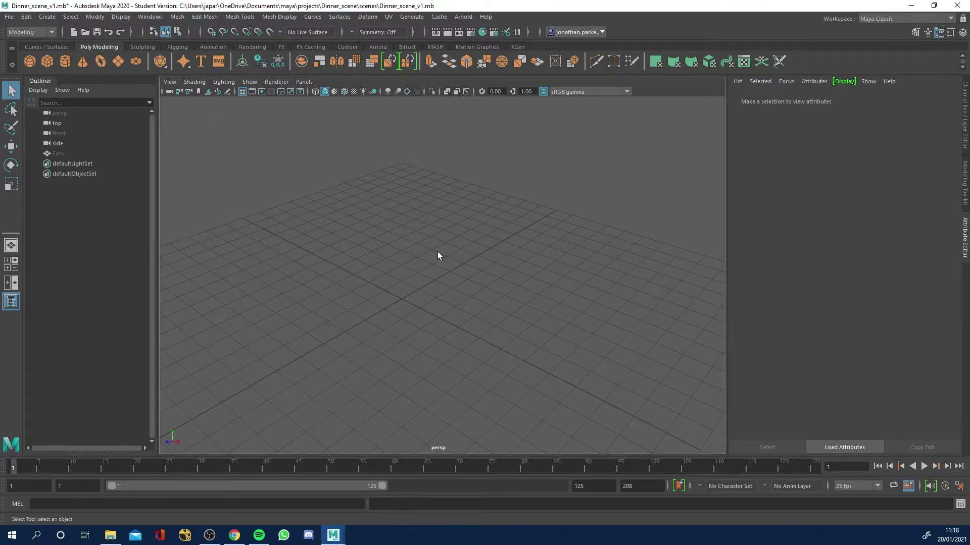
key(space)
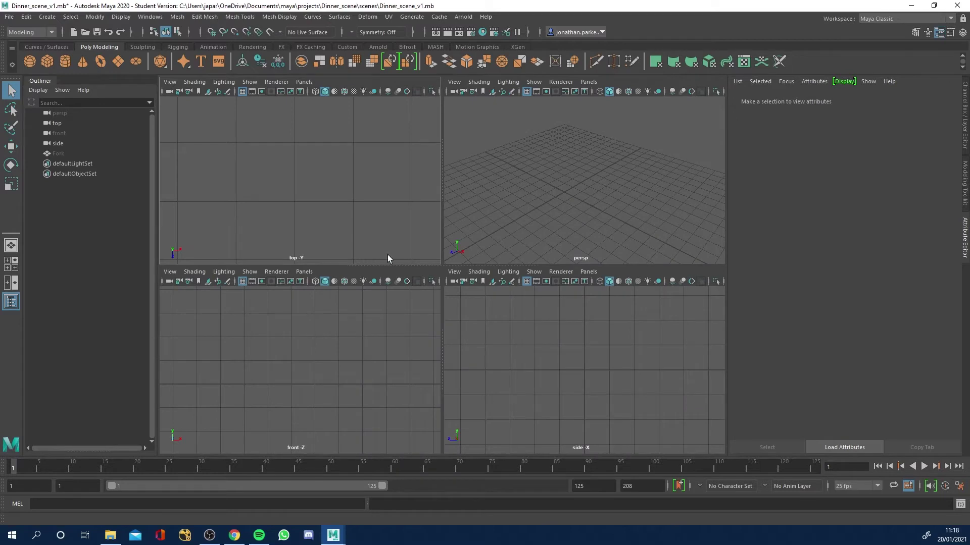
Step: Import Spoon Top View.jpg from sourceimages as an image plane in the top view
scroll(301, 213, down, 5)
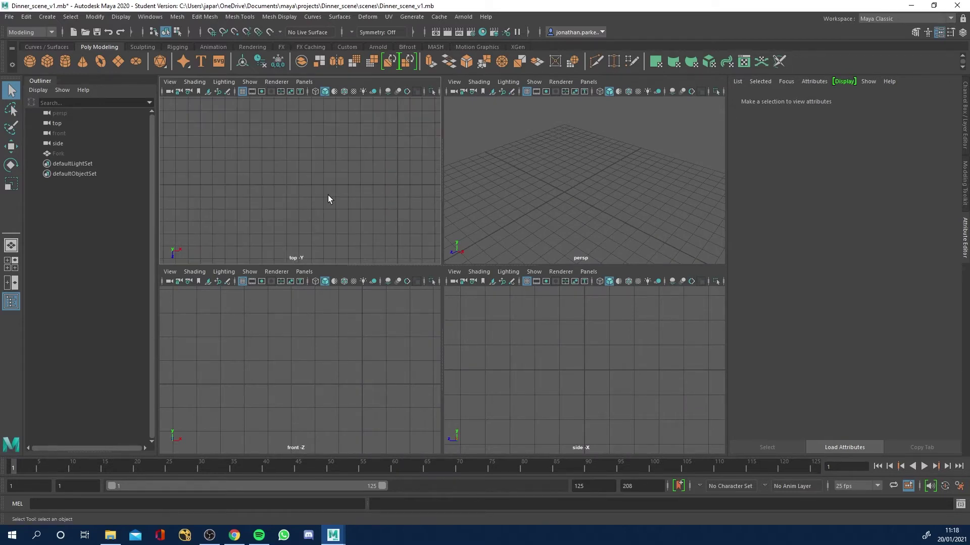
alt+middle_drag(381, 201, 323, 185)
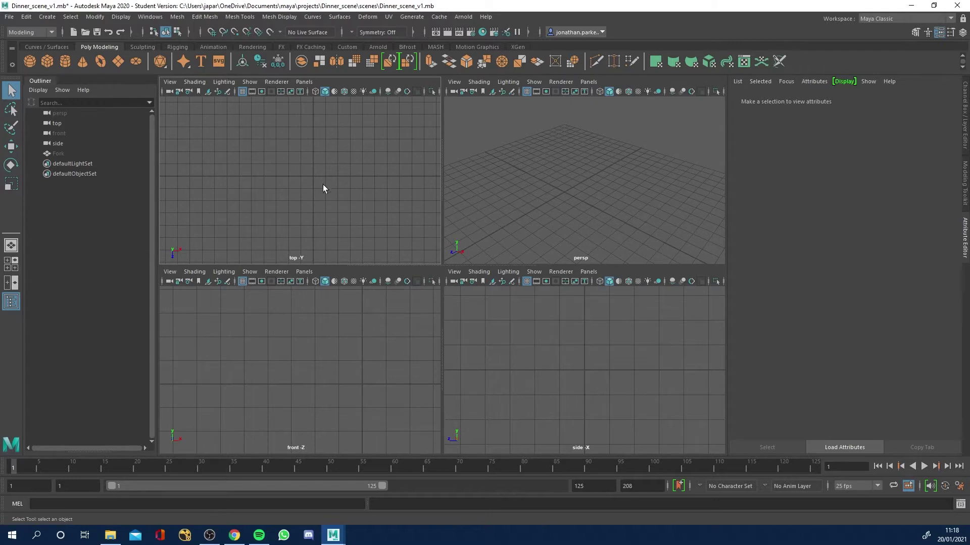
click(170, 83)
mouse_move(232, 308)
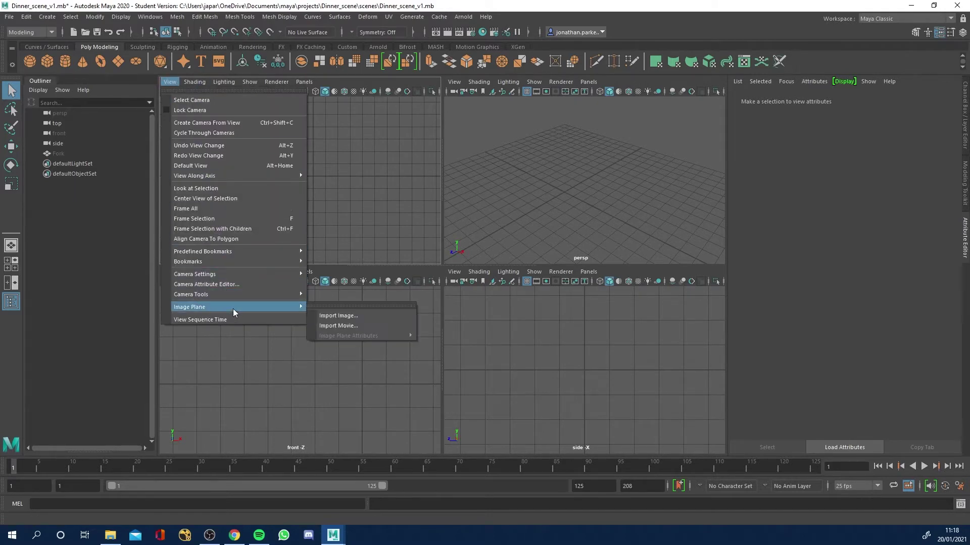
click(344, 316)
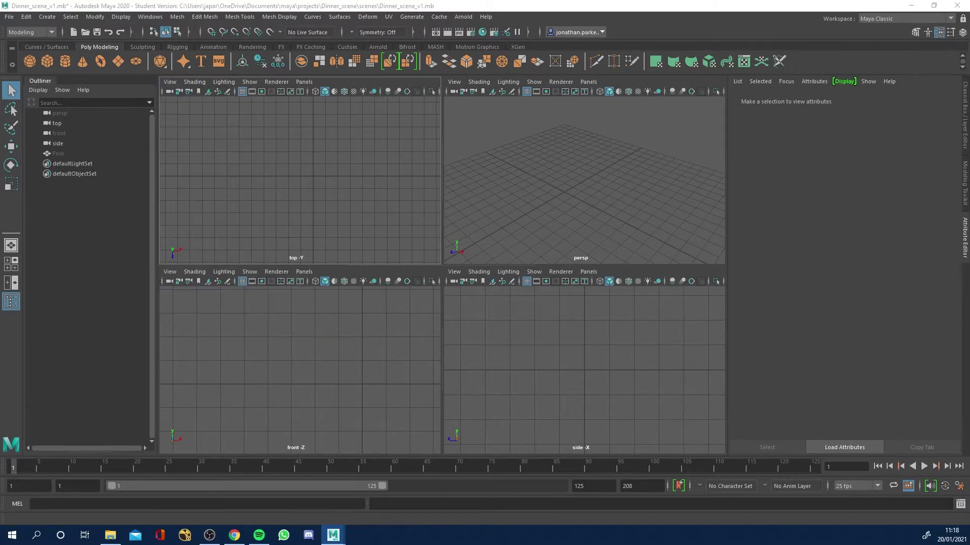
drag(833, 184, 367, 78)
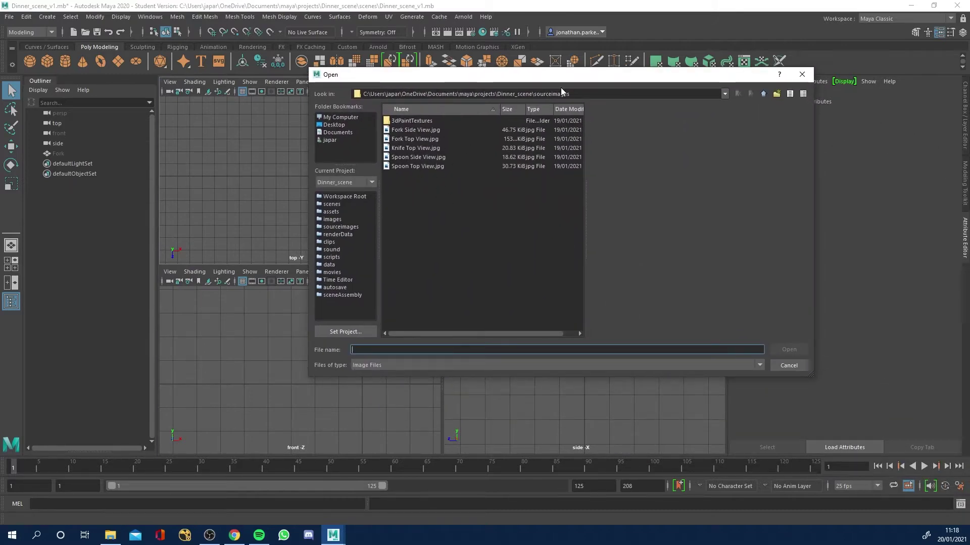
click(424, 159)
click(422, 168)
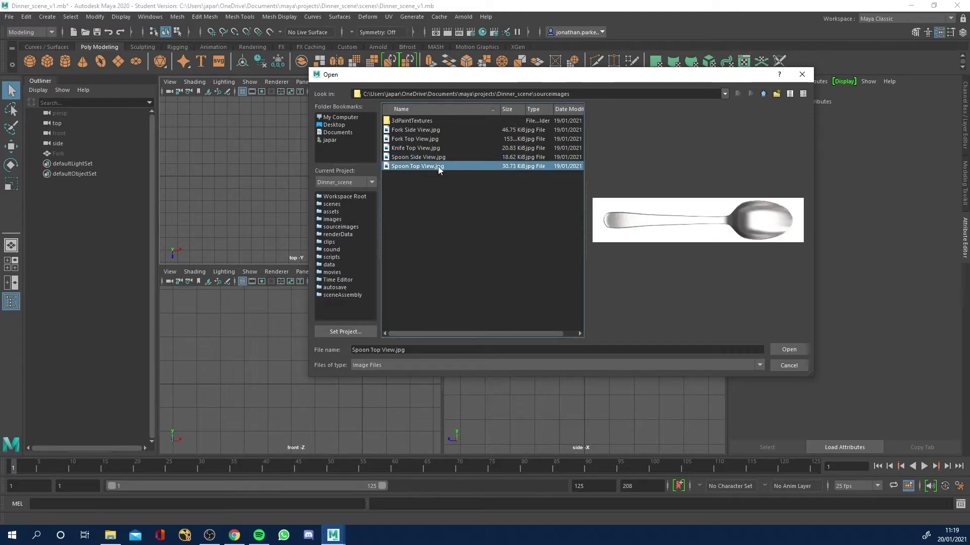
click(787, 349)
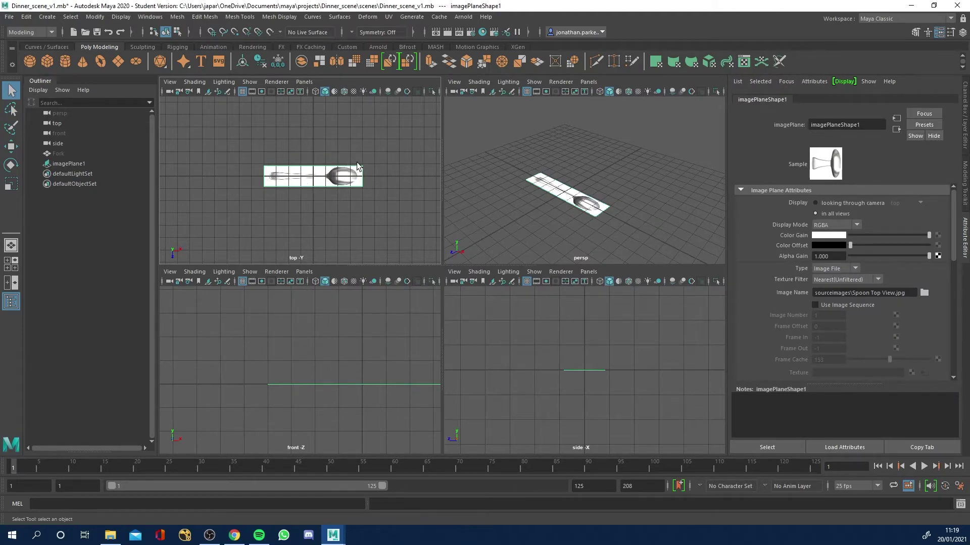
Step: Scale the spoon top-view image plane uniformly to about 2.223
click(292, 175)
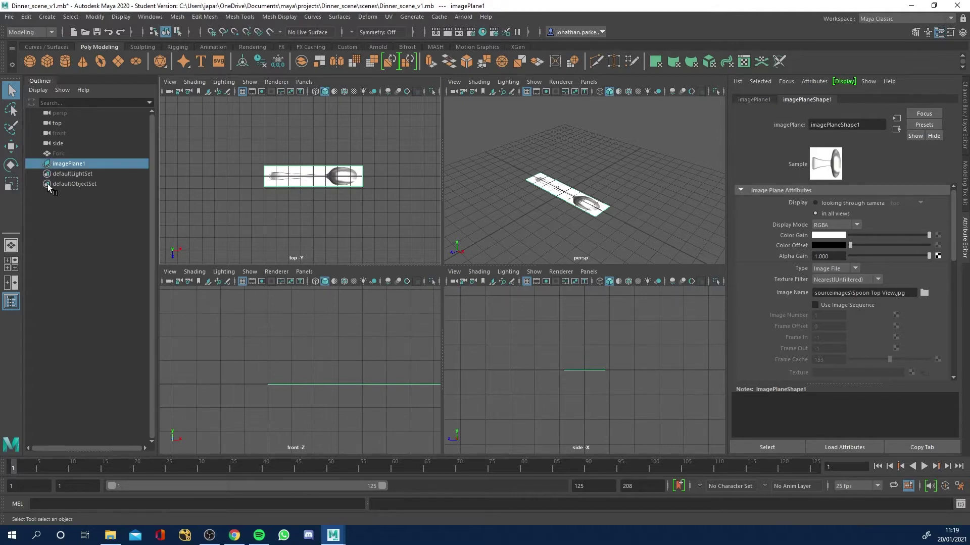
click(11, 183)
drag(313, 176, 353, 184)
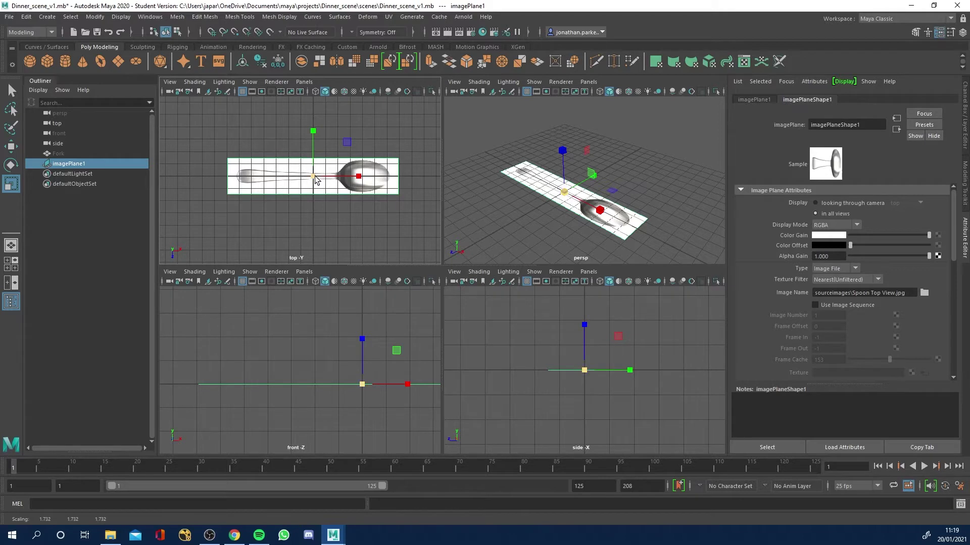
drag(313, 176, 341, 176)
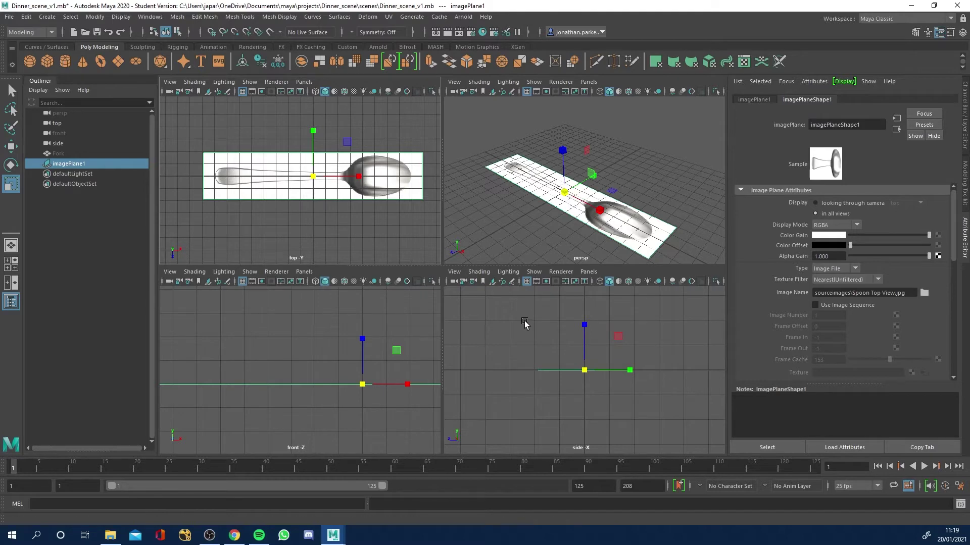
click(481, 343)
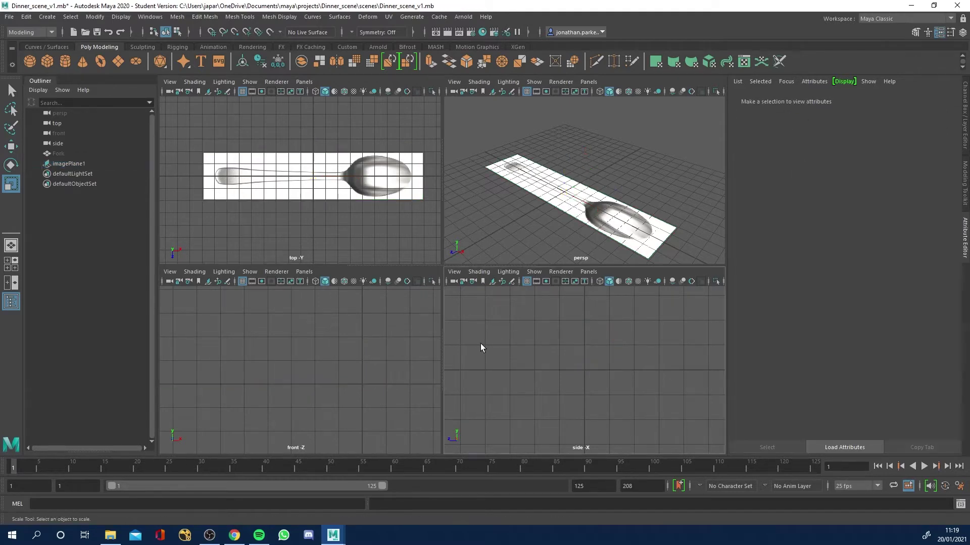
click(334, 346)
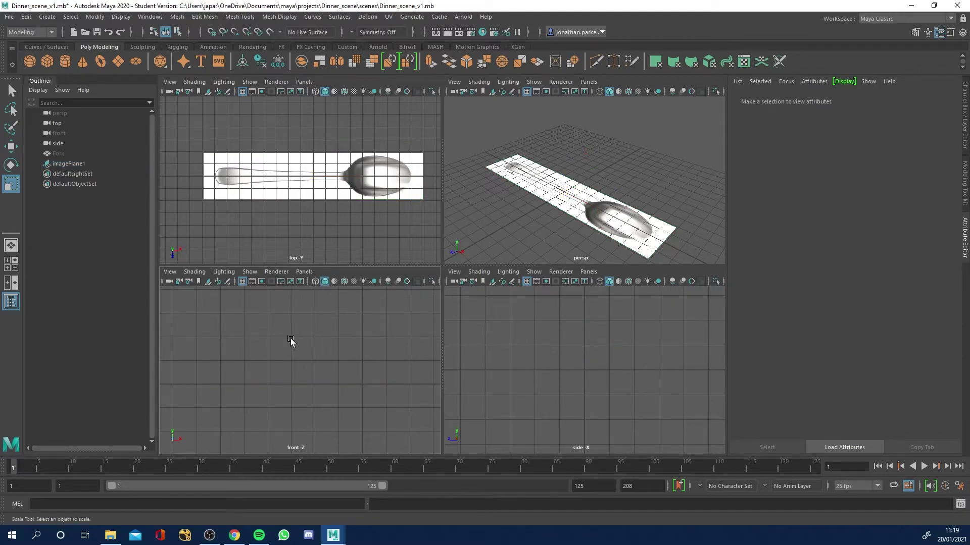
click(169, 271)
Step: Import Spoon Side View.jpg as an image plane in the front view
mouse_move(229, 495)
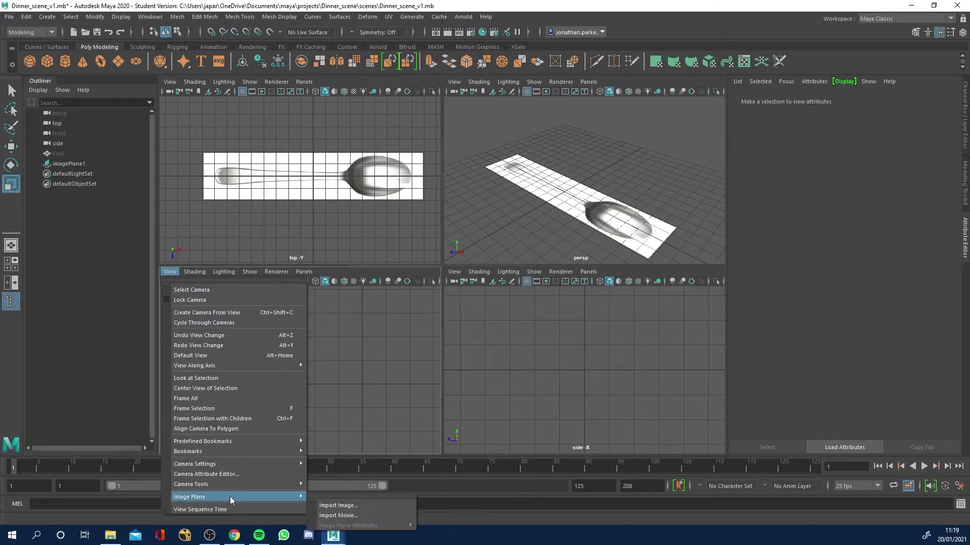
click(323, 506)
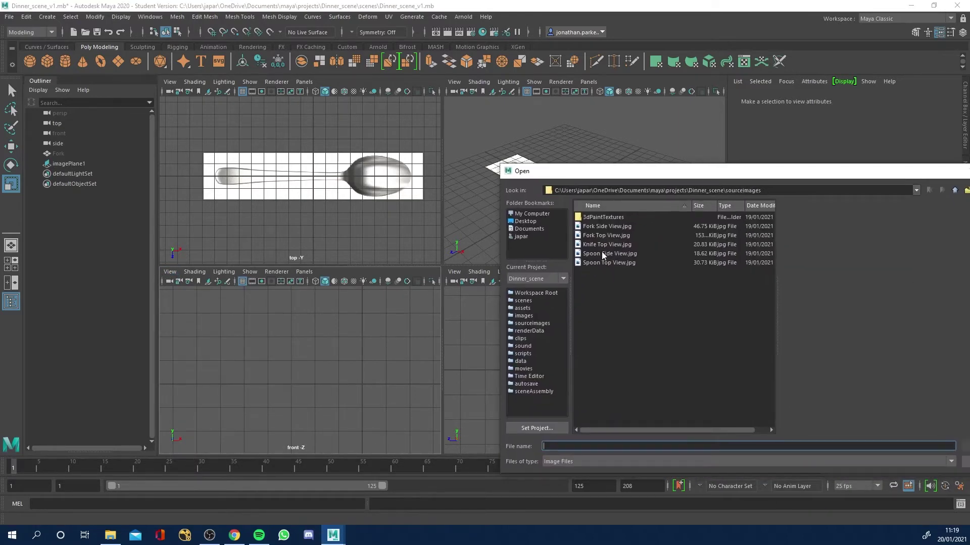
click(601, 253)
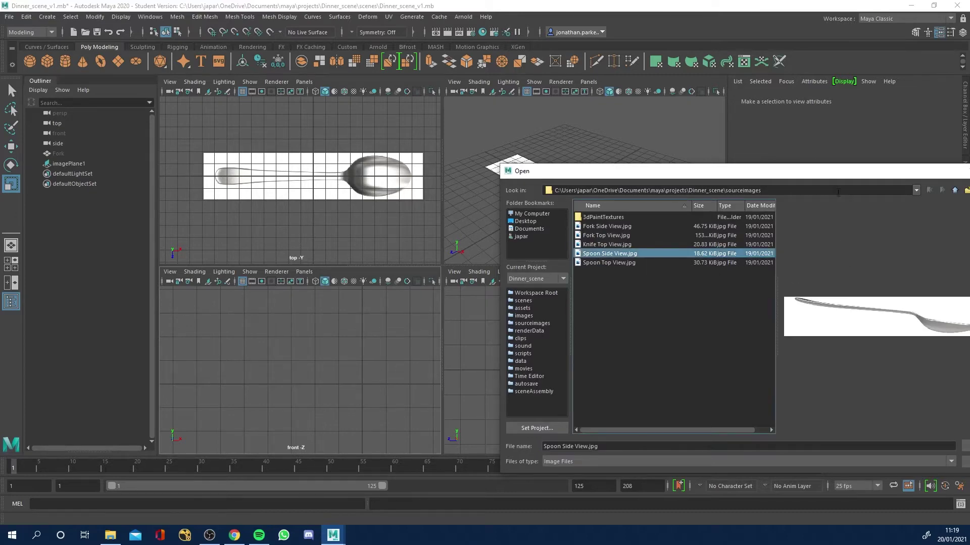
drag(814, 179, 653, 171)
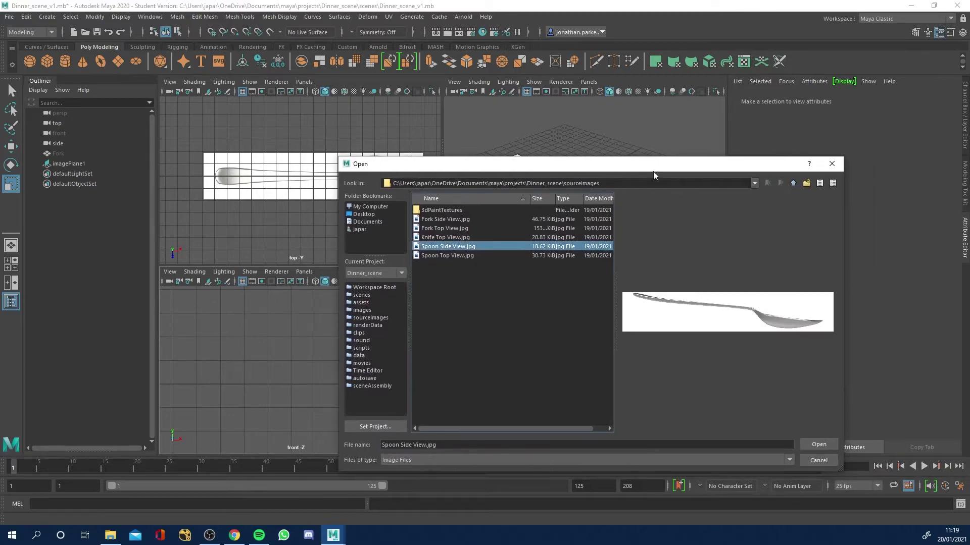
click(821, 444)
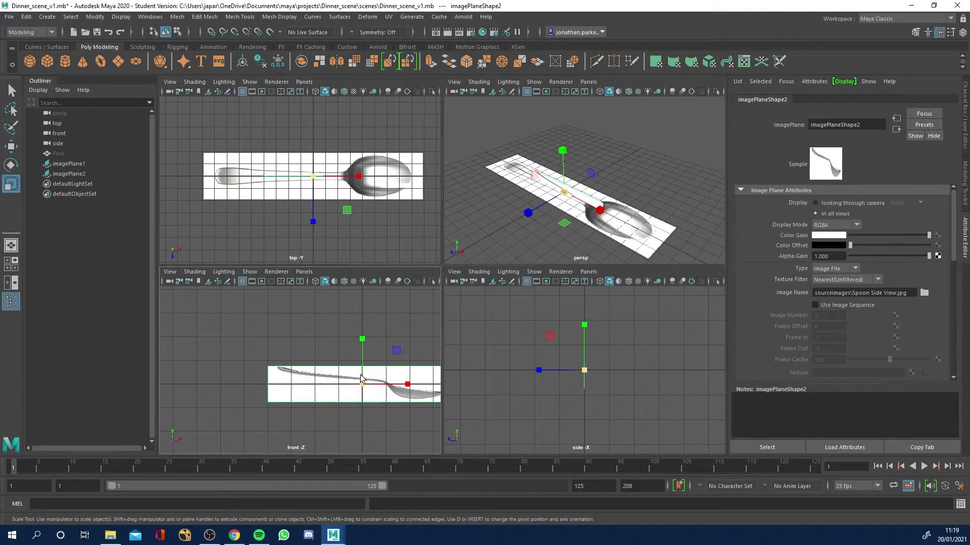
Step: Scale the side-view spoon image plane up slightly, to about 1.02
click(304, 272)
mouse_move(324, 302)
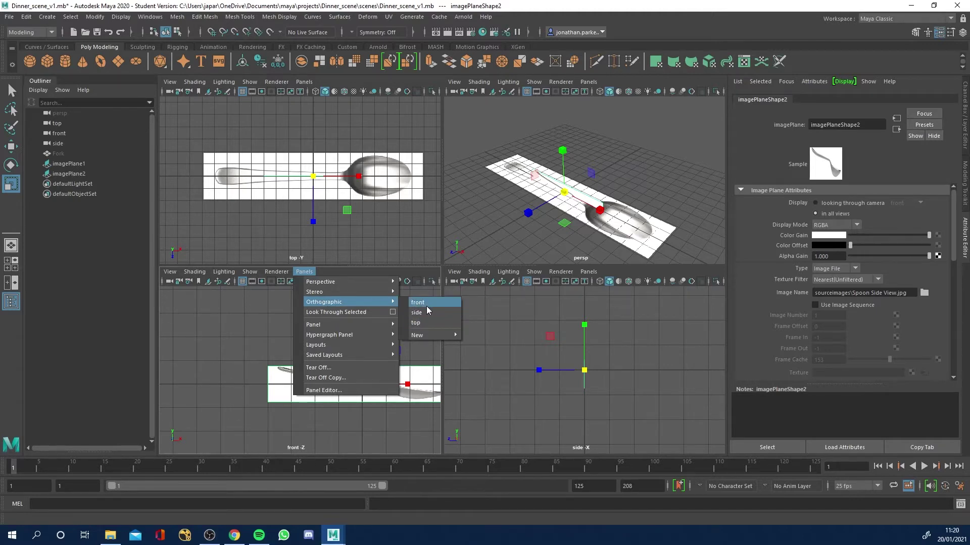
click(237, 322)
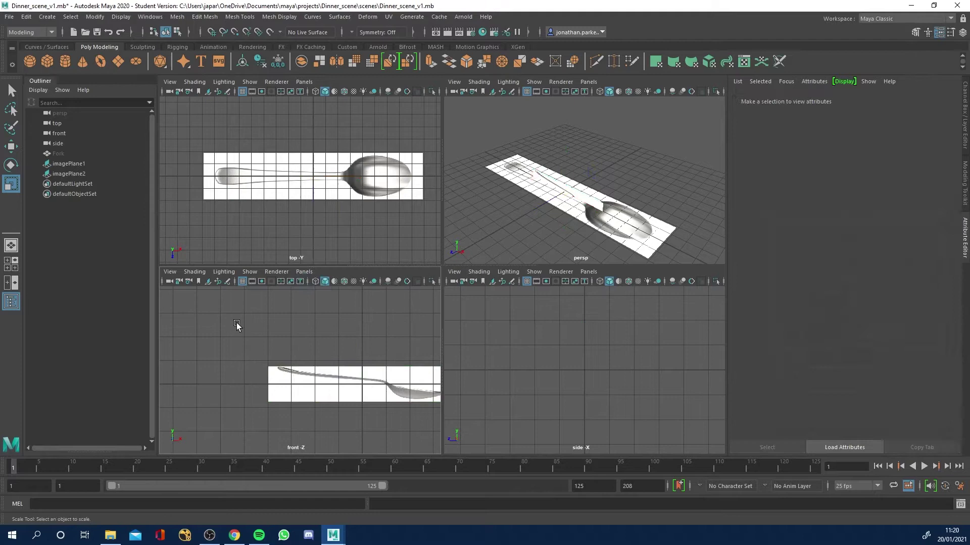
click(356, 378)
alt+drag(552, 220, 579, 247)
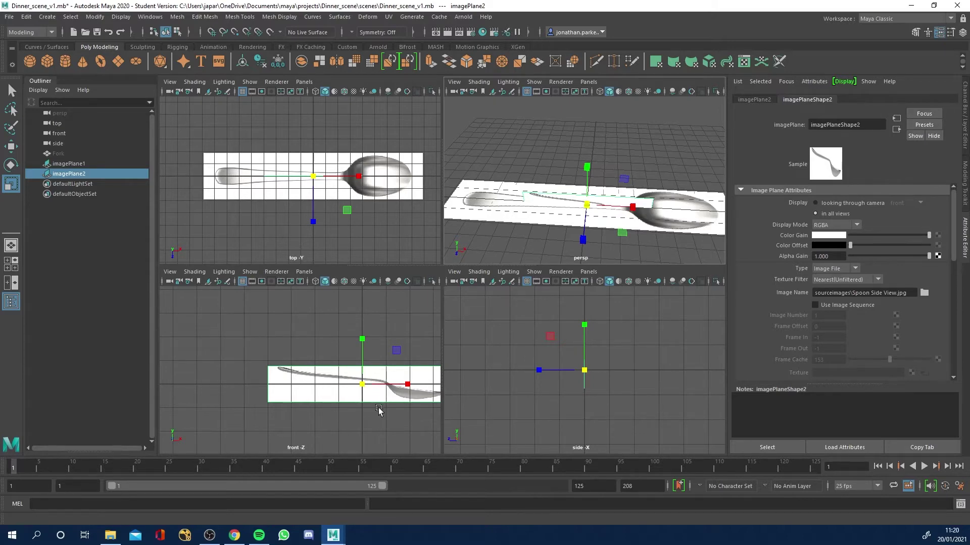
alt+right_drag(378, 408, 320, 382)
drag(333, 377, 397, 371)
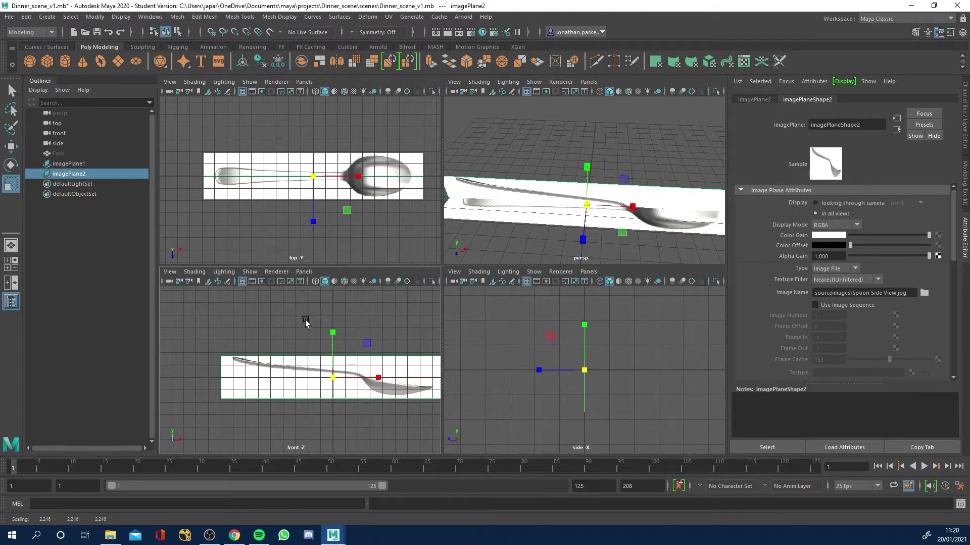
Step: Raise the side reference in Y and push it back in Z to align with the top view
mouse_move(540, 230)
alt+mouse_down()
mouse_move(596, 213)
mouse_move(553, 231)
alt+mouse_up()
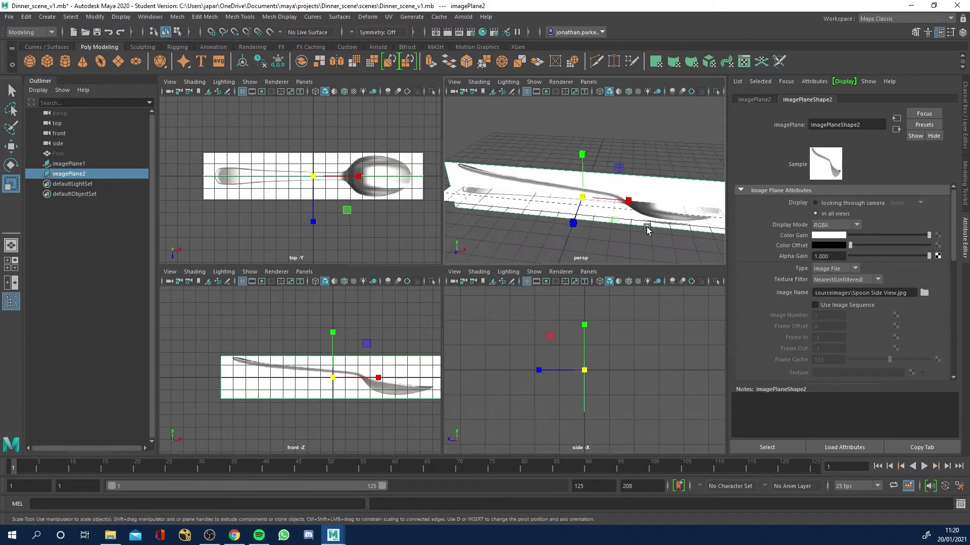
alt+middle_drag(654, 228, 614, 216)
alt+drag(614, 218, 557, 213)
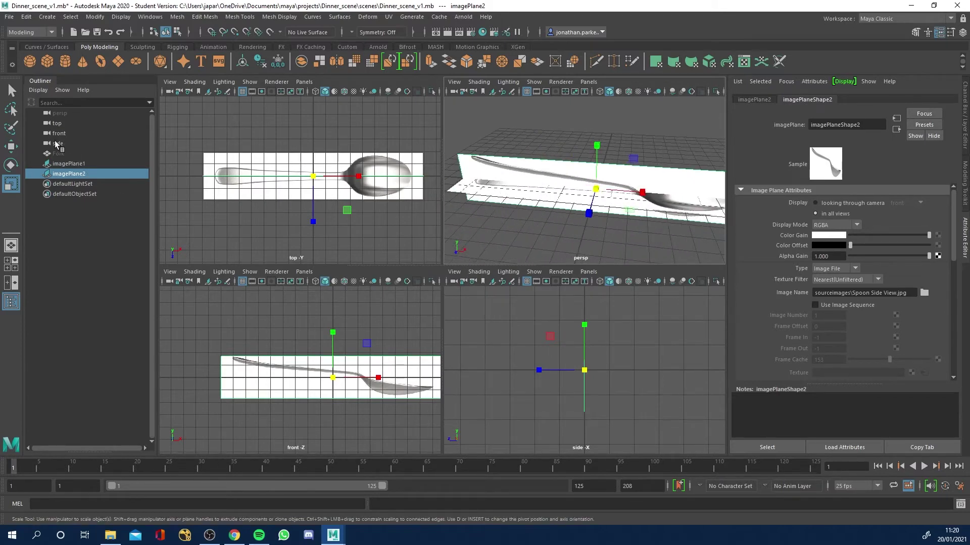
click(11, 147)
drag(331, 332, 329, 310)
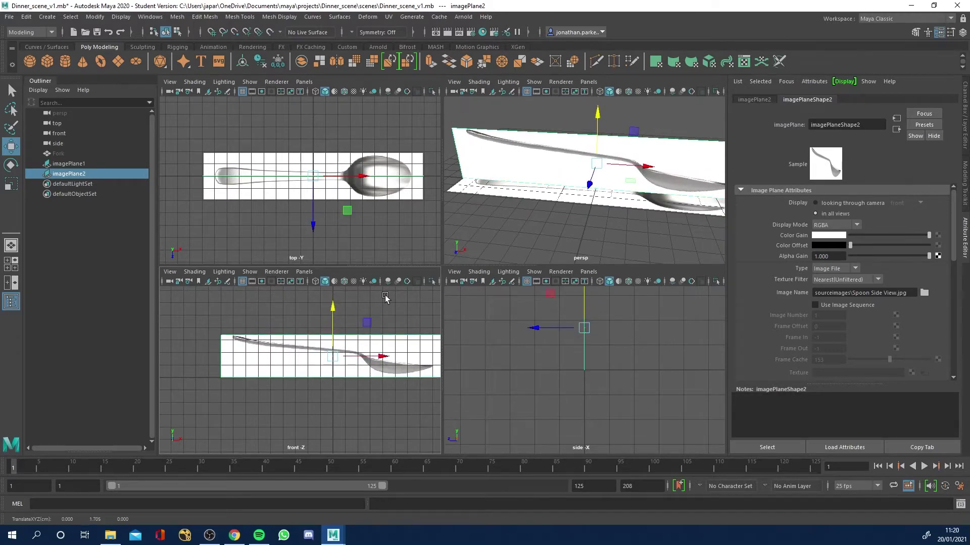
alt+drag(530, 214, 613, 222)
drag(662, 173, 597, 182)
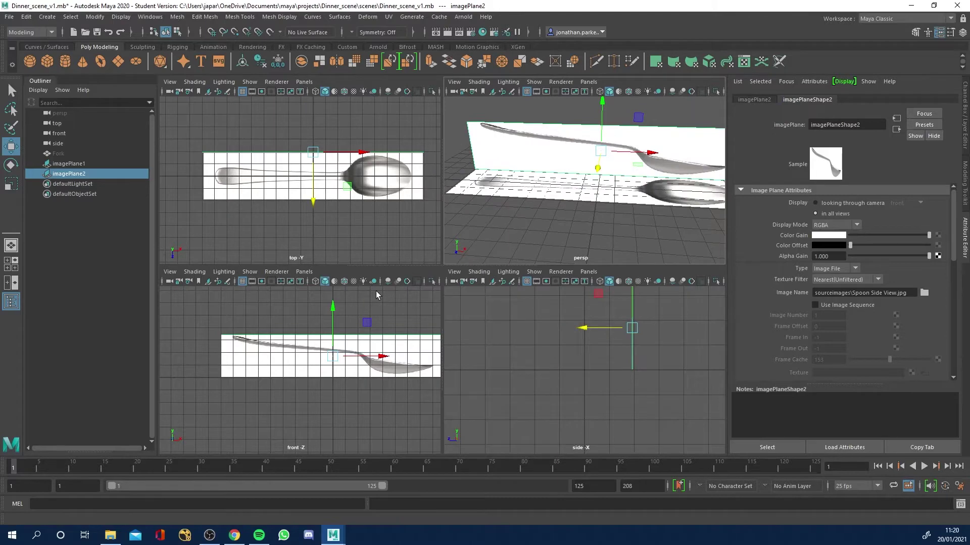
click(377, 403)
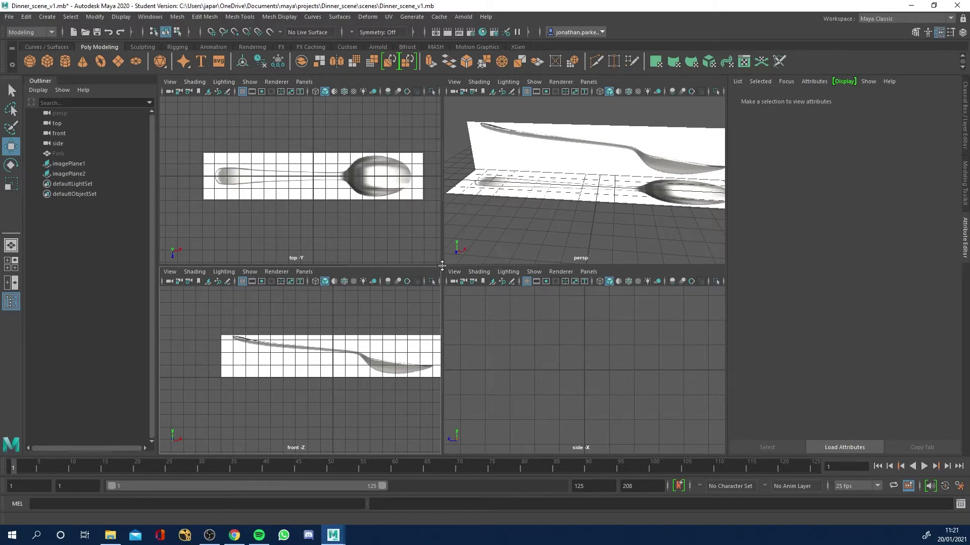
drag(442, 265, 447, 343)
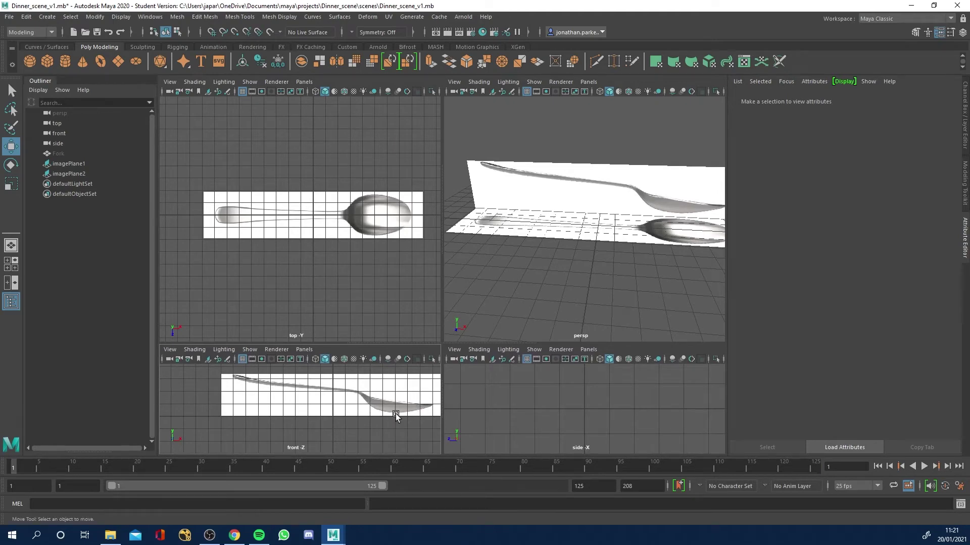
Step: Create a polygon sphere, slide it along X onto the spoon bowl and raise it in Y
click(30, 62)
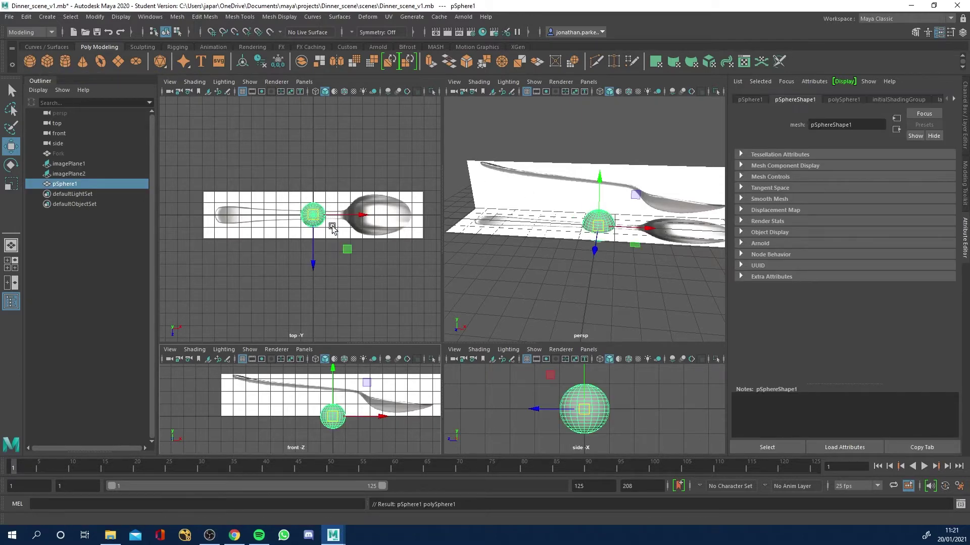
drag(362, 216, 425, 222)
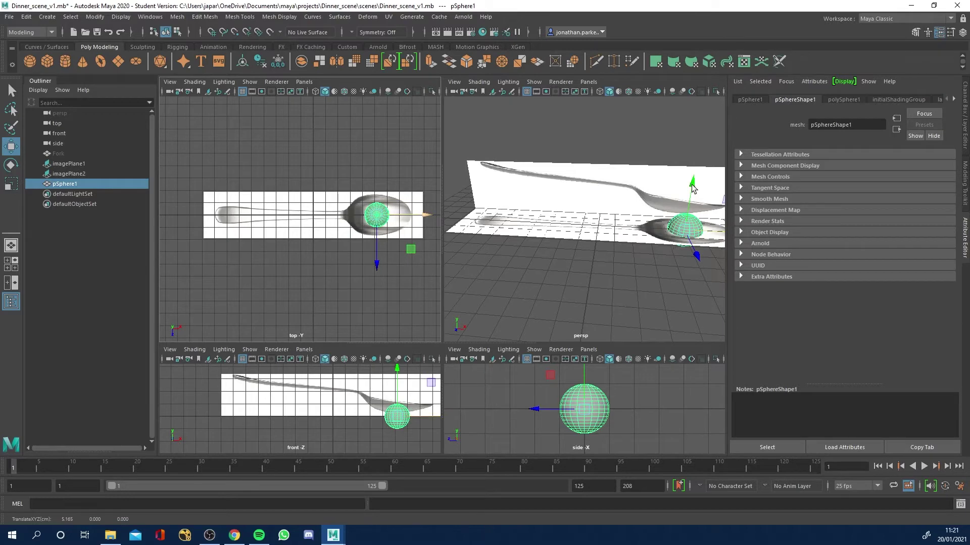
drag(692, 188, 695, 161)
alt+drag(632, 230, 646, 194)
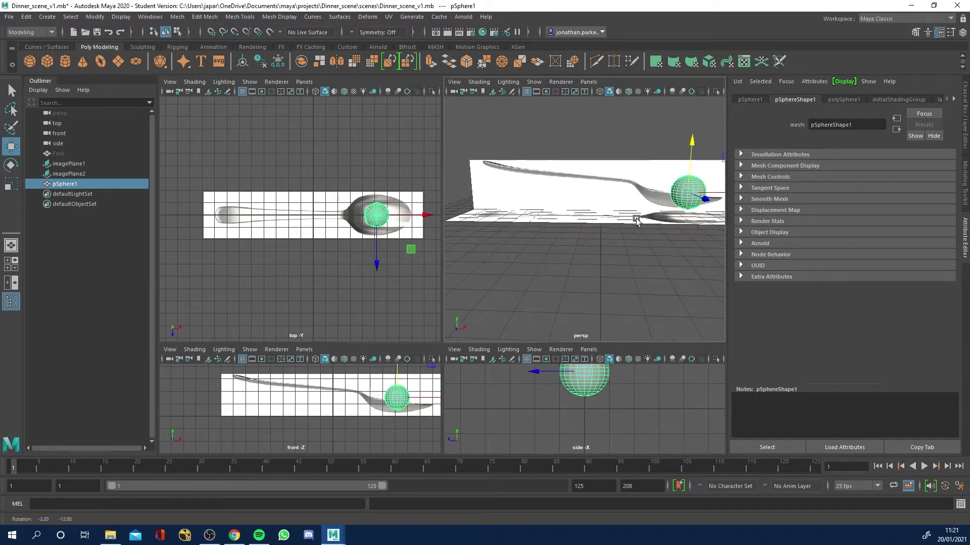
alt+middle_drag(659, 189, 510, 206)
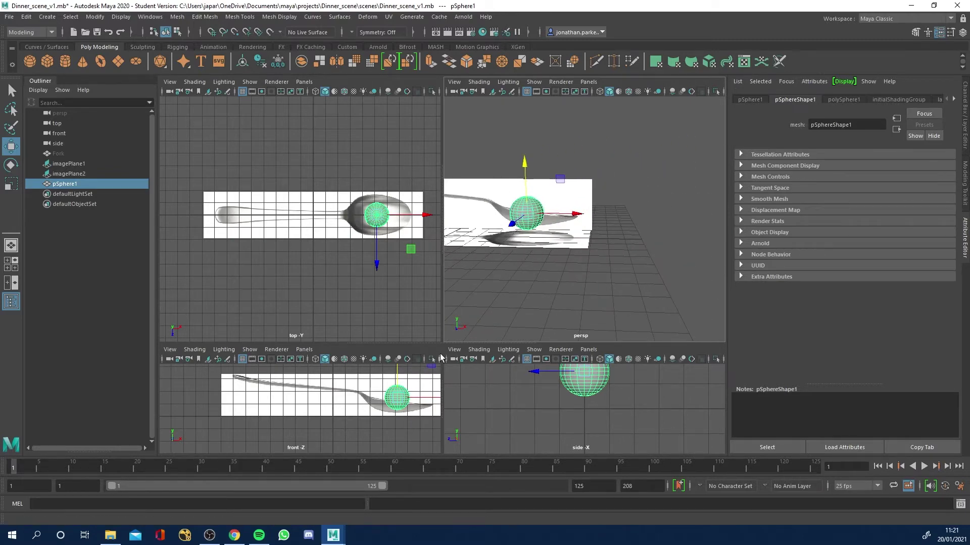
Step: Enlarge the front view around the sphere and switch it to face selection
drag(440, 343, 552, 256)
scroll(505, 330, up, 3)
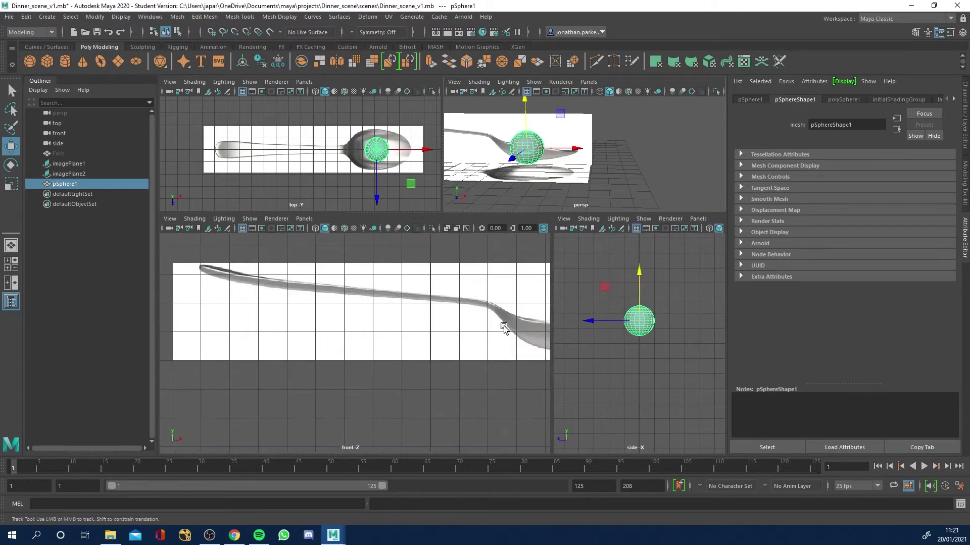
alt+middle_drag(503, 327, 287, 337)
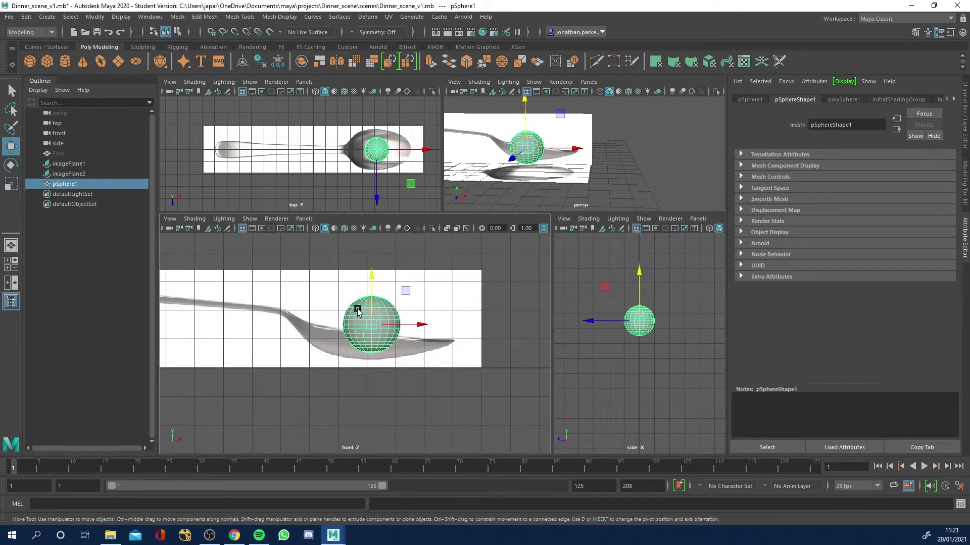
right_drag(357, 311, 351, 283)
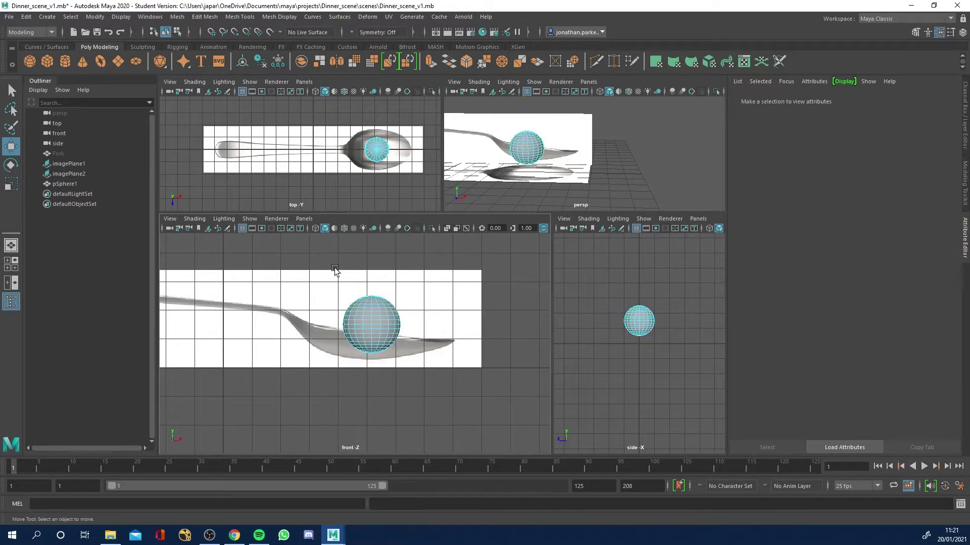
drag(323, 259, 423, 321)
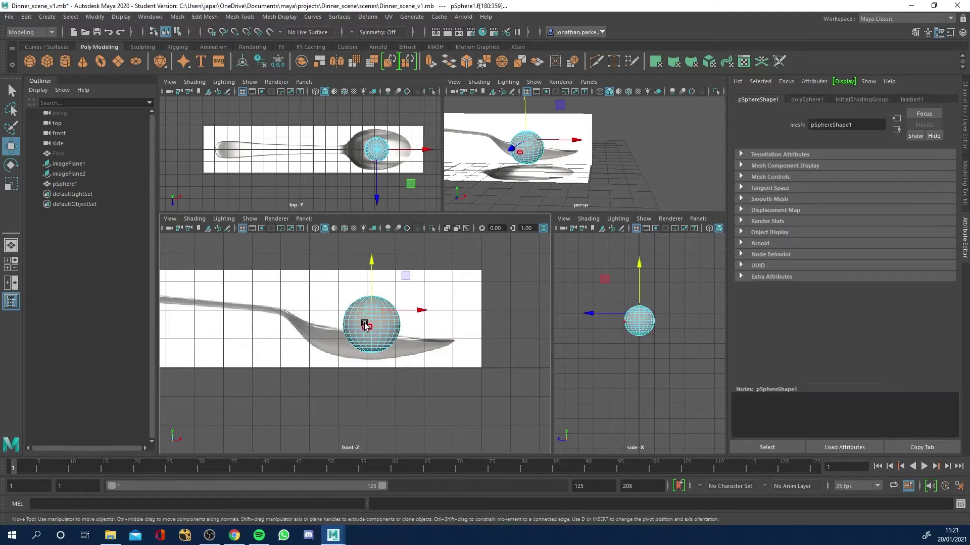
Step: Select the sphere's upper-half faces in the front view and delete them
scroll(433, 339, up, 2)
scroll(433, 339, up, 2)
scroll(405, 335, up, 2)
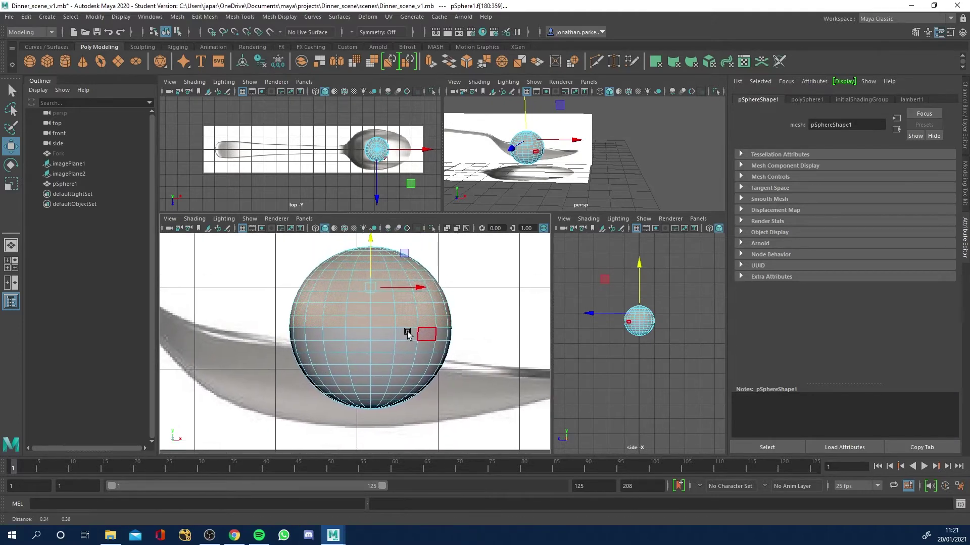
drag(265, 258, 474, 373)
click(246, 254)
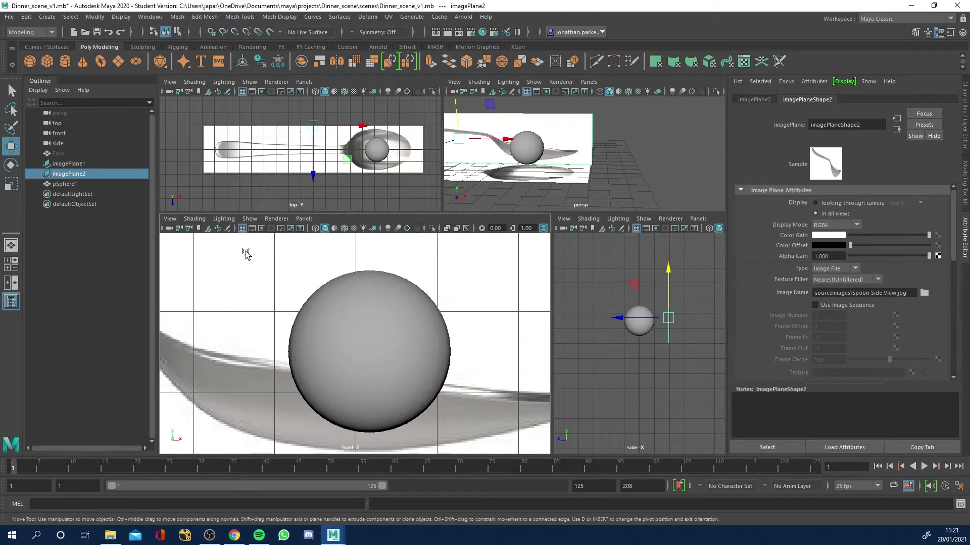
click(373, 298)
right_drag(372, 298, 372, 326)
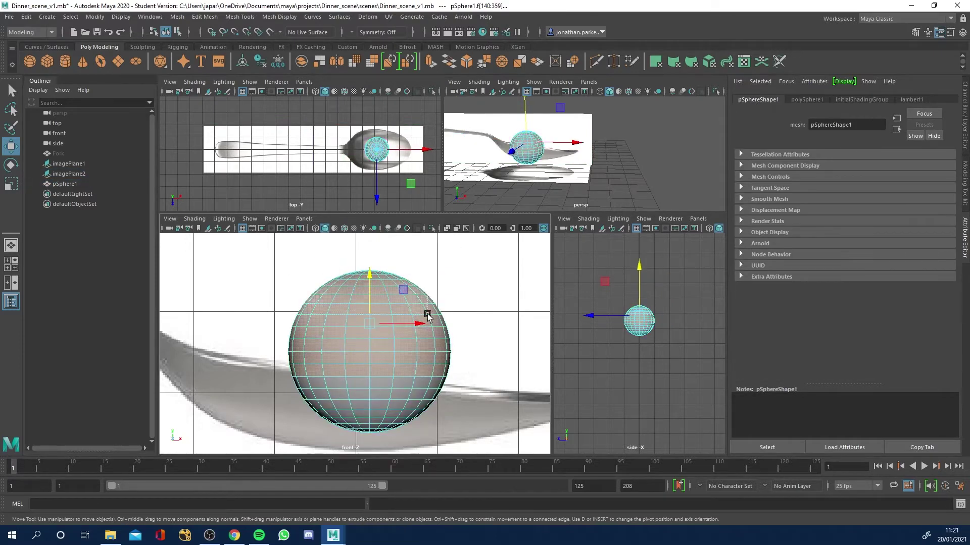
key(ctrl+z)
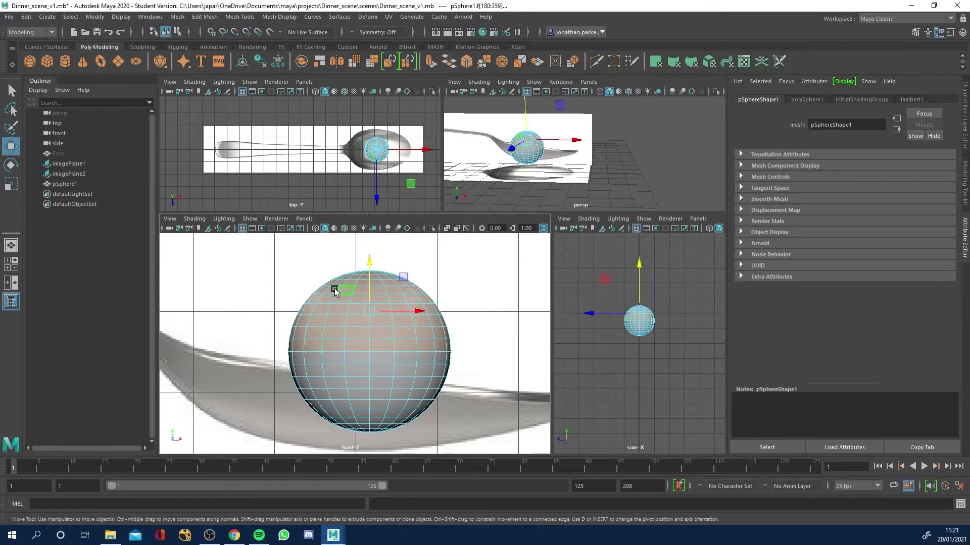
key(Delete)
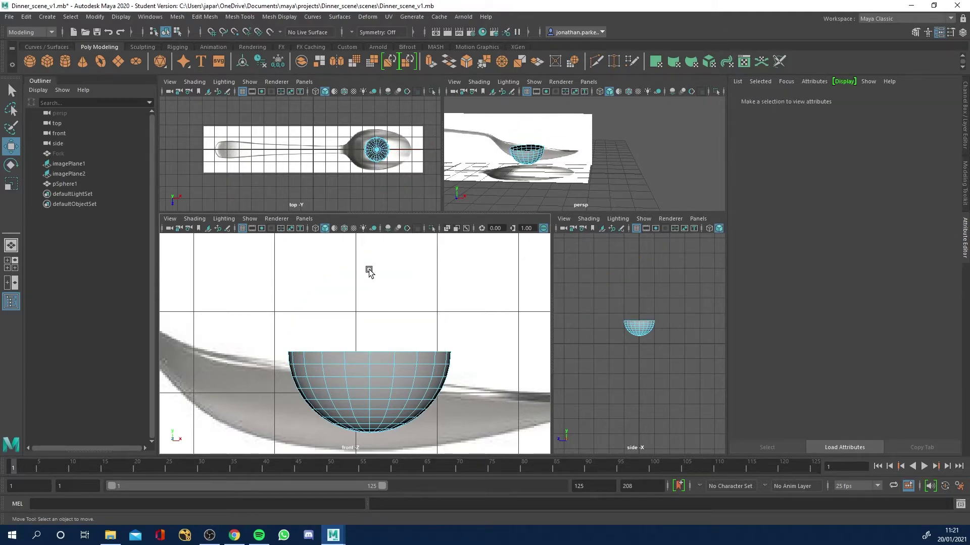
Step: Return the hemisphere to Object Mode and deselect it
alt+drag(521, 174, 595, 197)
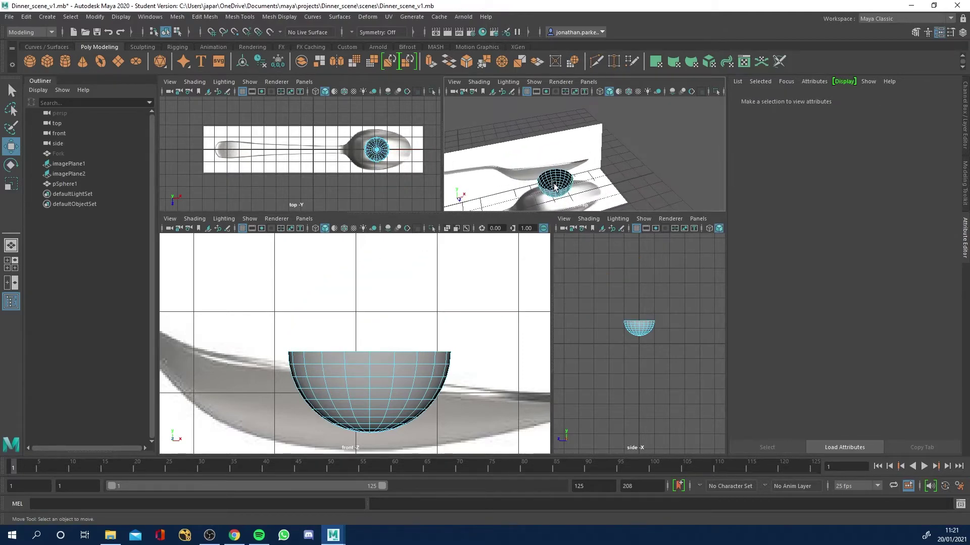
scroll(596, 197, up, 6)
alt+middle_drag(596, 197, 680, 129)
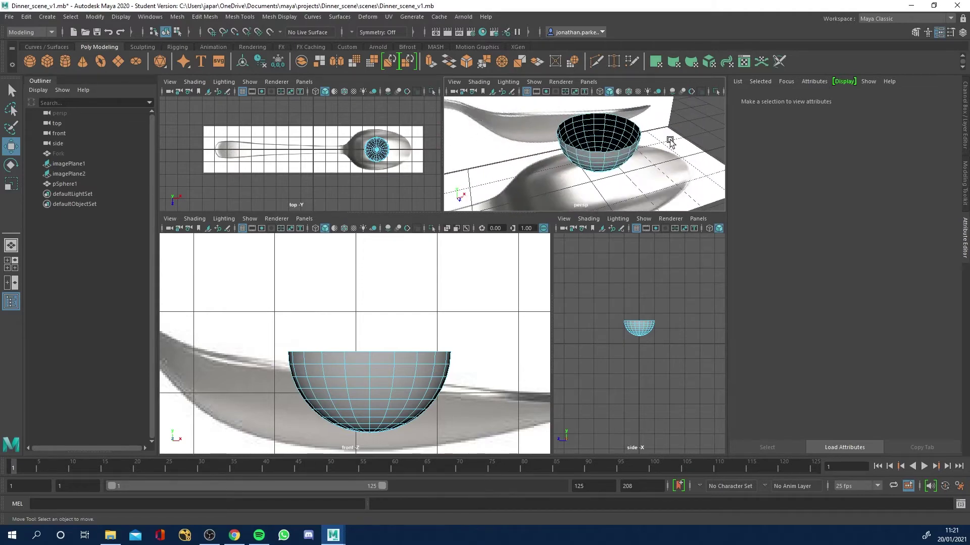
right_drag(615, 146, 686, 112)
click(686, 112)
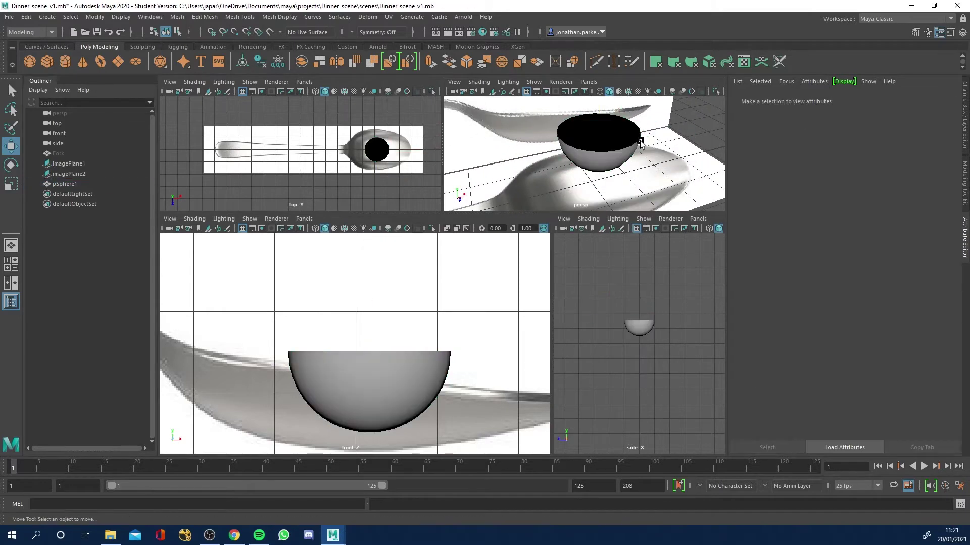
alt+drag(641, 142, 606, 140)
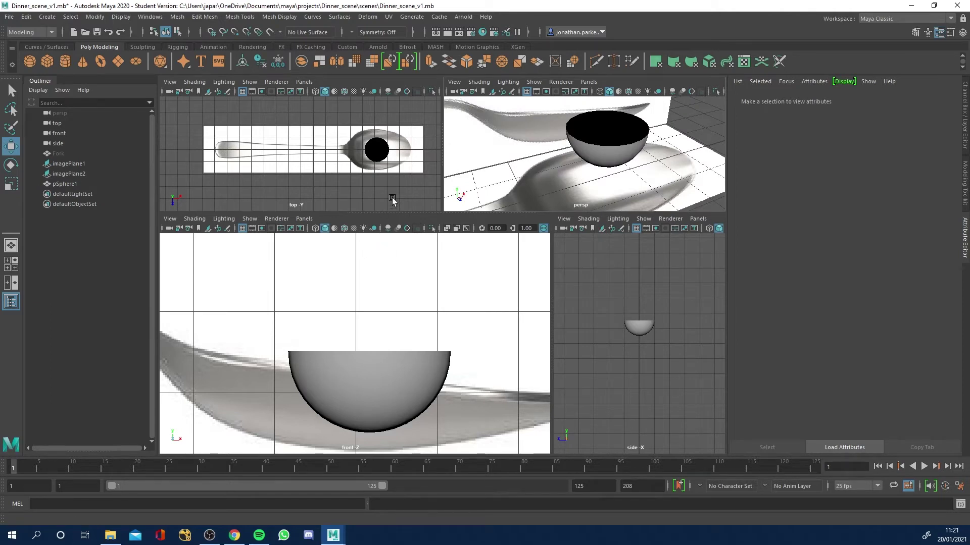
Step: Scale the hemisphere up uniformly to roughly match the spoon bowl in the top view
click(384, 152)
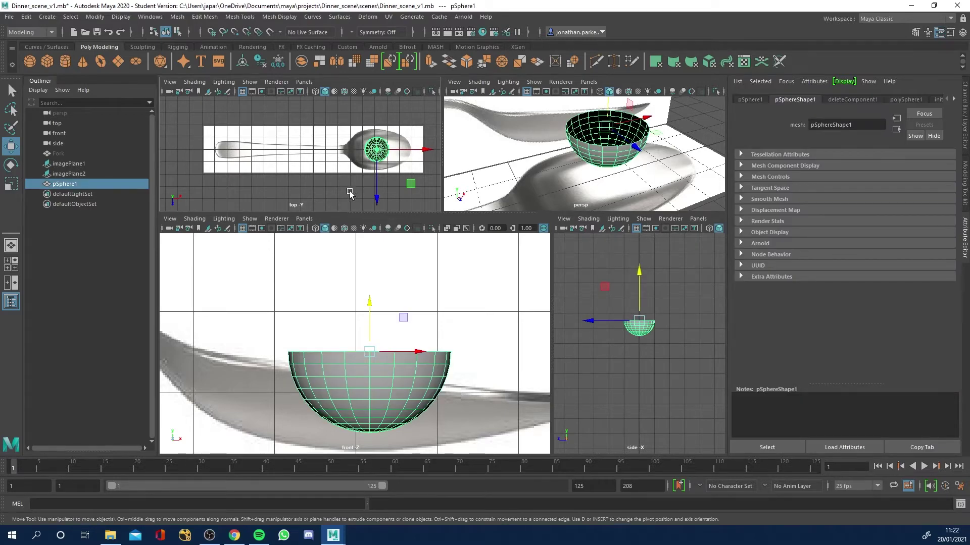
key(space)
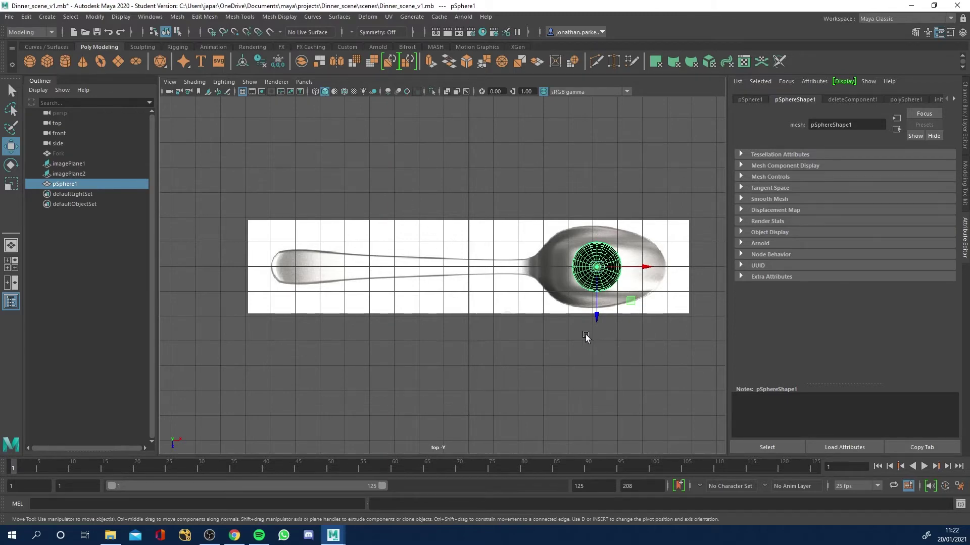
alt+right_drag(586, 335, 694, 354)
alt+middle_drag(656, 324, 523, 321)
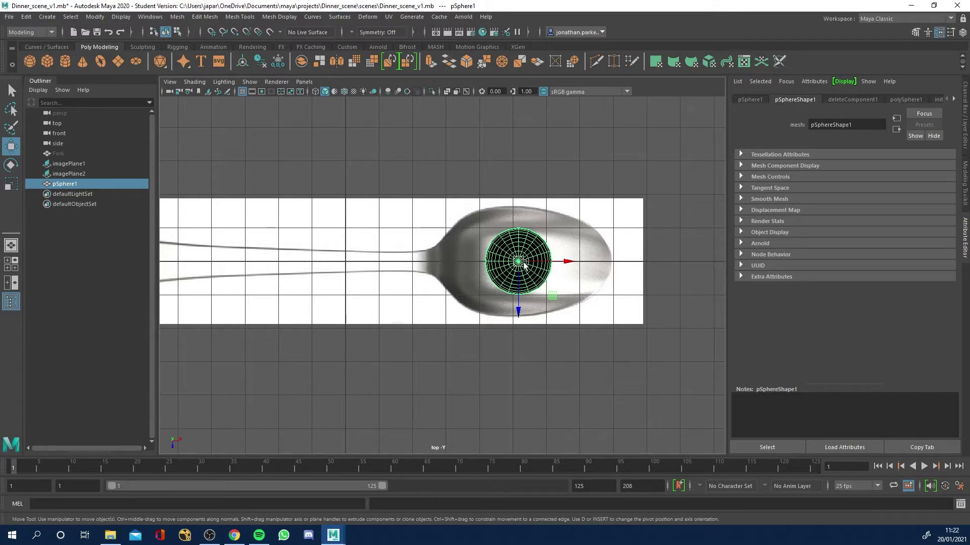
click(14, 184)
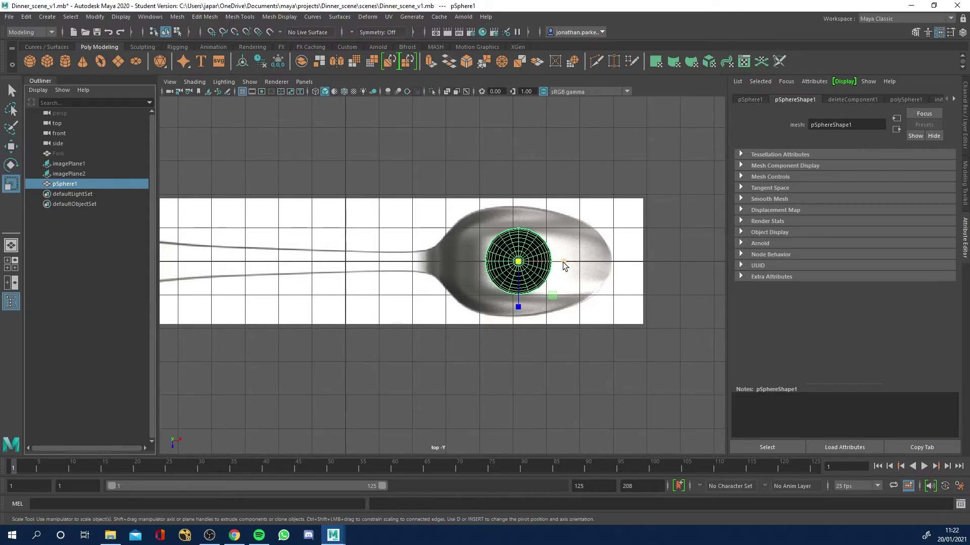
mouse_move(518, 261)
mouse_down()
mouse_move(554, 267)
mouse_move(512, 265)
mouse_up()
key(space)
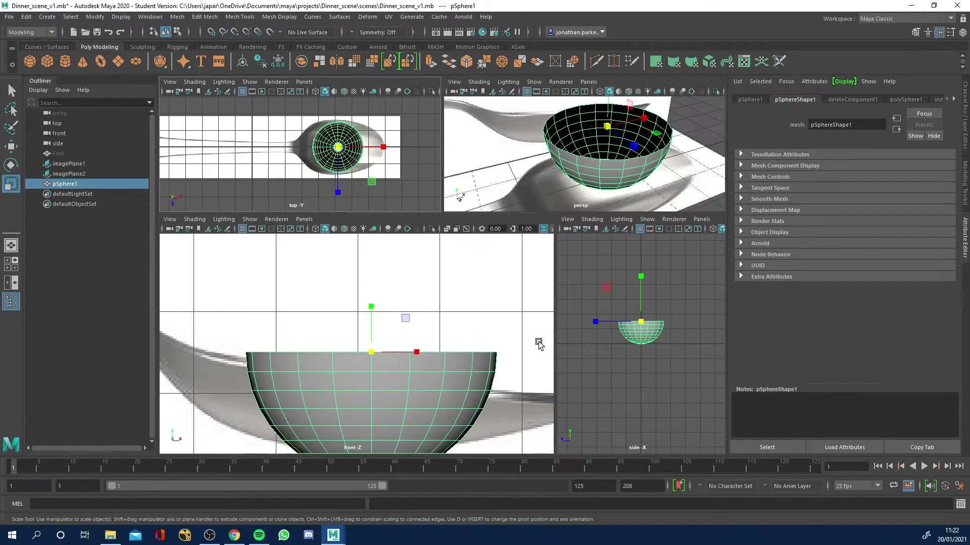
drag(341, 151, 364, 152)
alt+drag(617, 190, 569, 167)
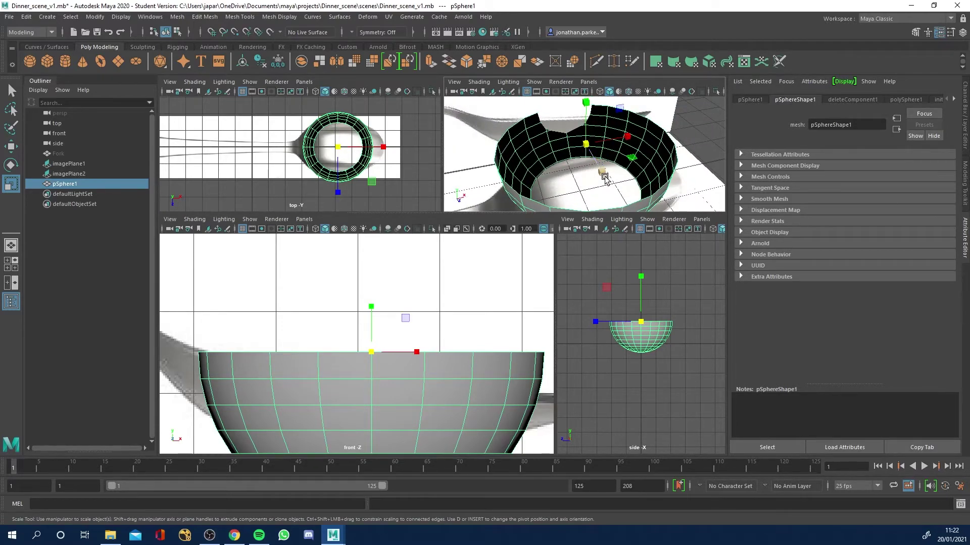
alt+drag(600, 169, 528, 130)
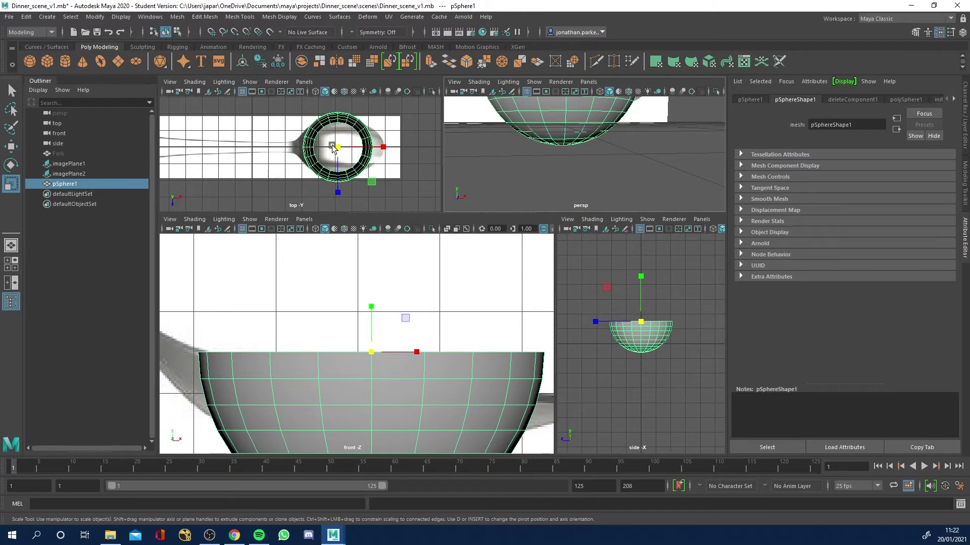
drag(337, 146, 501, 133)
key(ctrl+z)
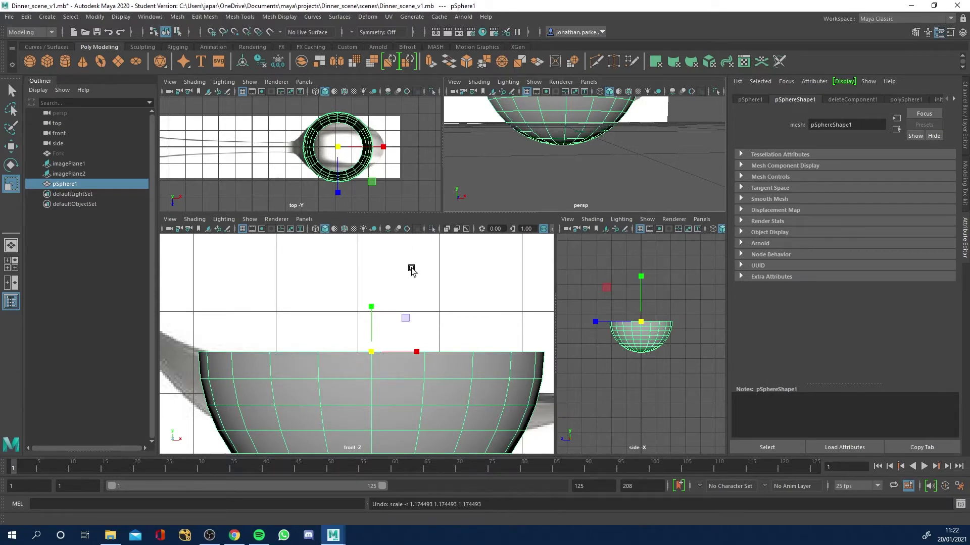
Step: Flatten the bowl in Y and scale it to fit the spoon outline in the top view
drag(642, 277, 639, 302)
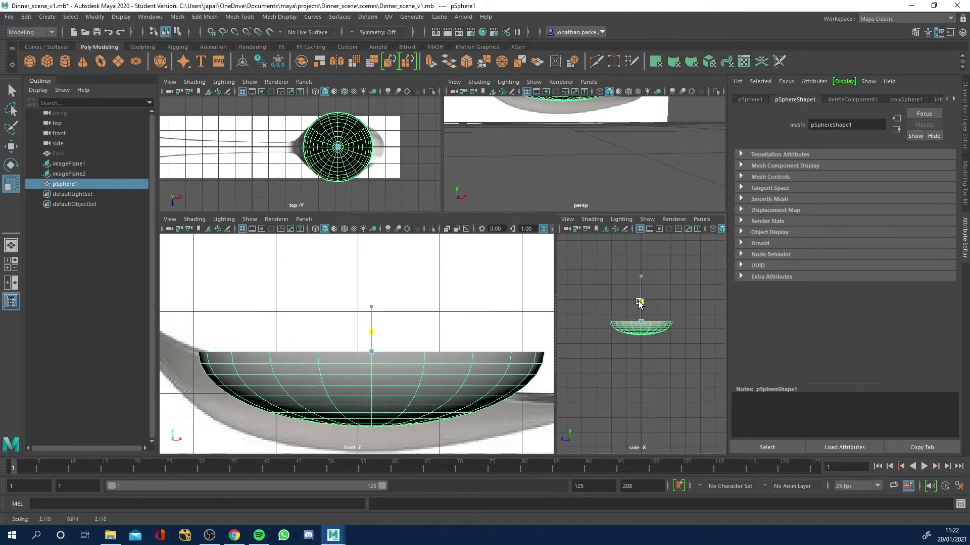
key(space)
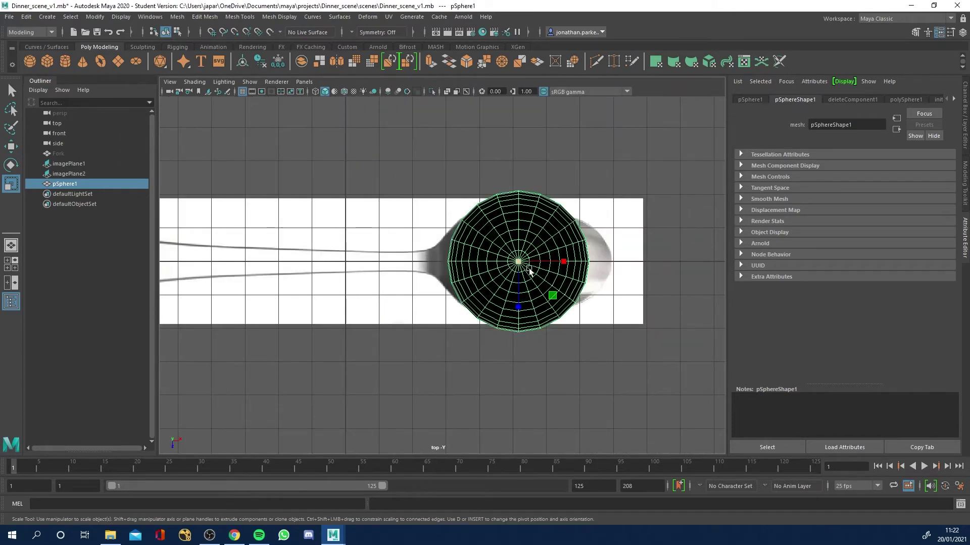
drag(521, 270, 570, 261)
key(w)
key(r)
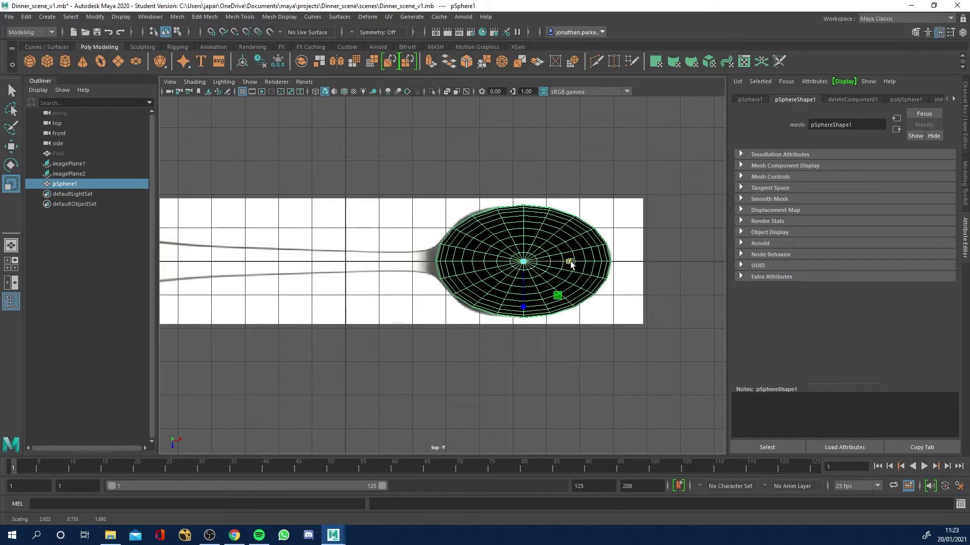
key(space)
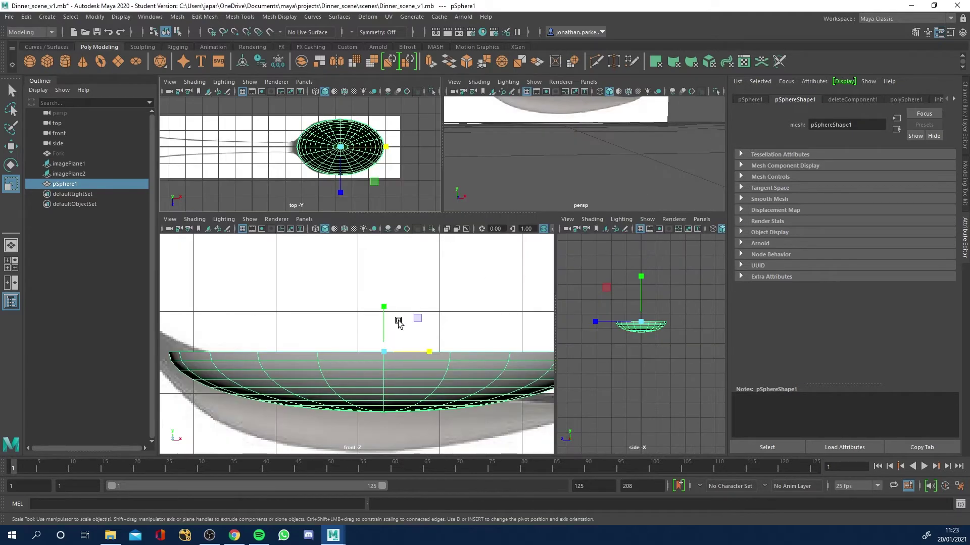
Step: Lower the bowl and rotate it about -4.7° in Z to match the front reference
scroll(505, 349, down, 4)
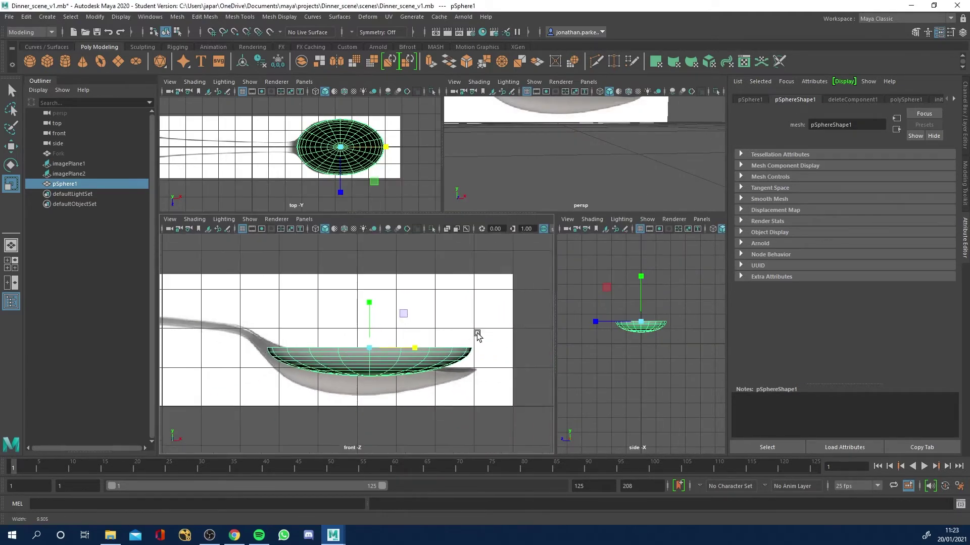
drag(373, 304, 372, 297)
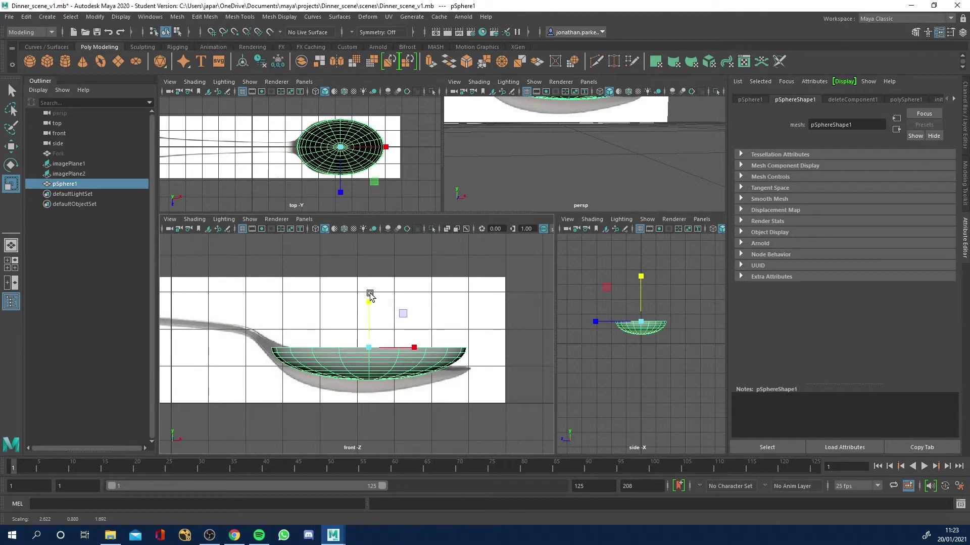
key(w)
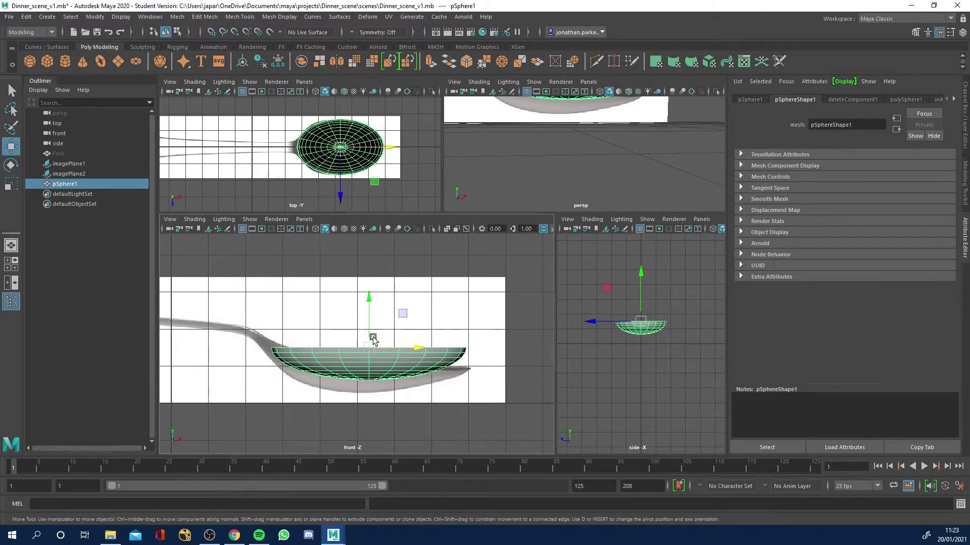
drag(372, 298, 370, 317)
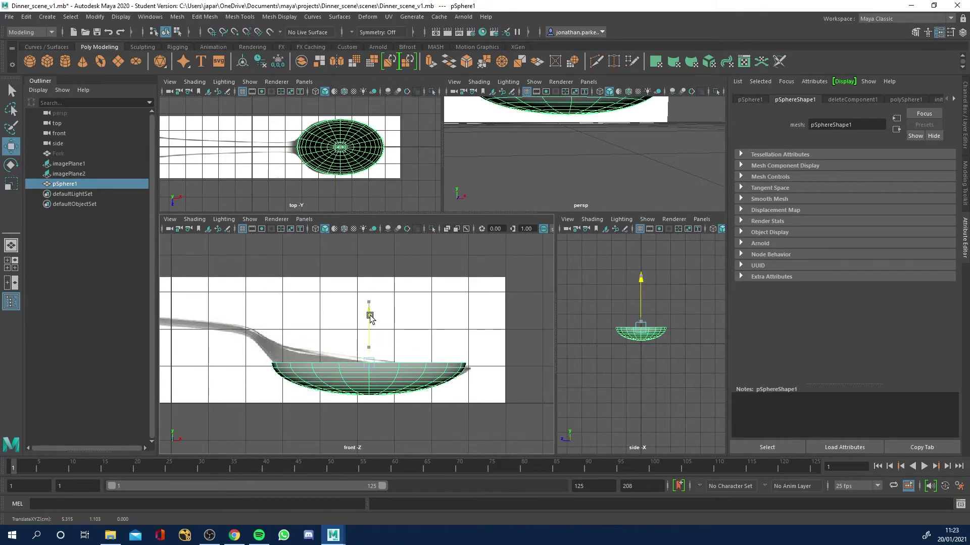
key(e)
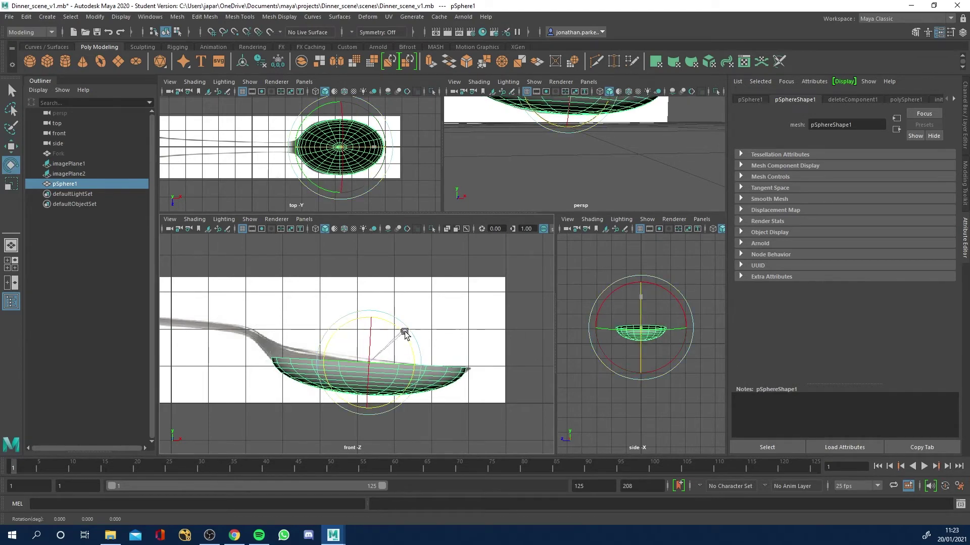
drag(405, 333, 405, 335)
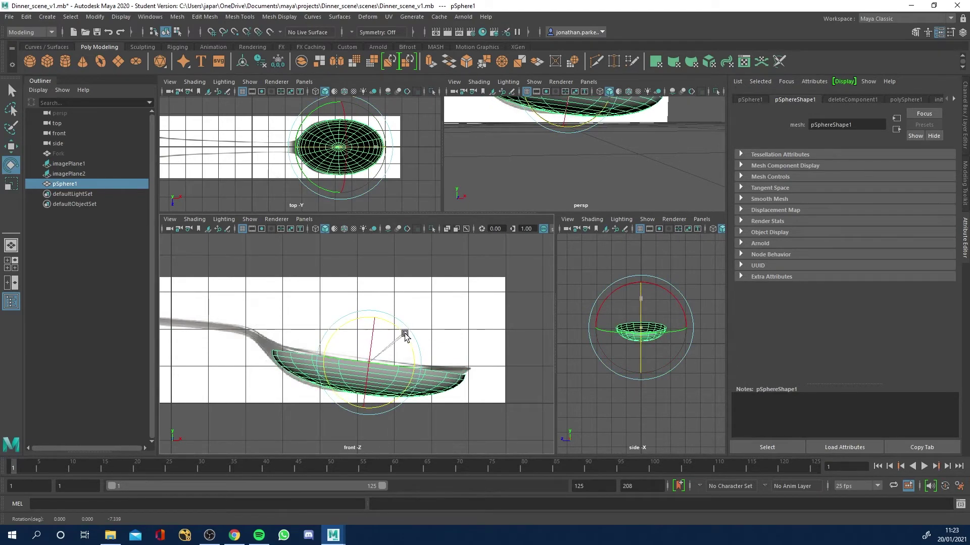
Step: Scale the bowl up slightly and nudge it to sit inside the front reference bowl
key(r)
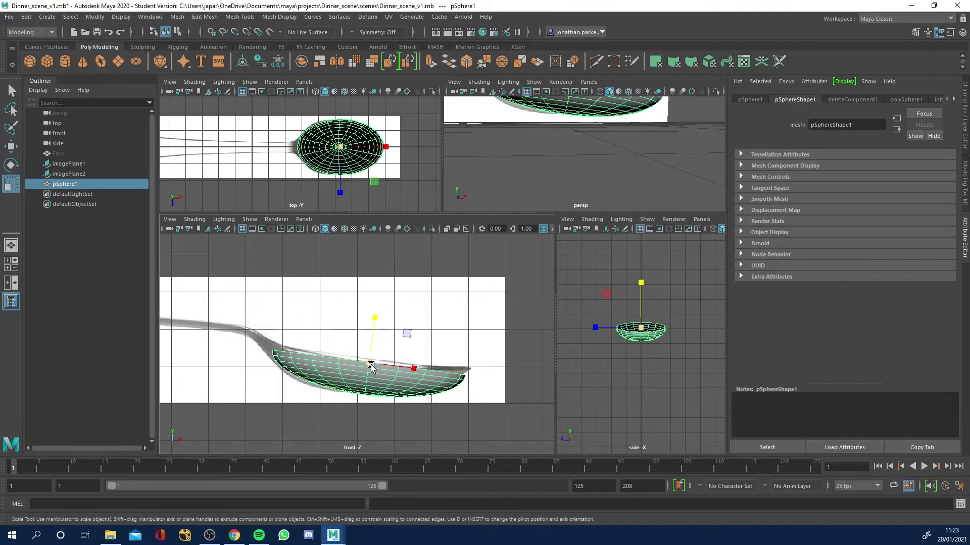
drag(369, 364, 374, 367)
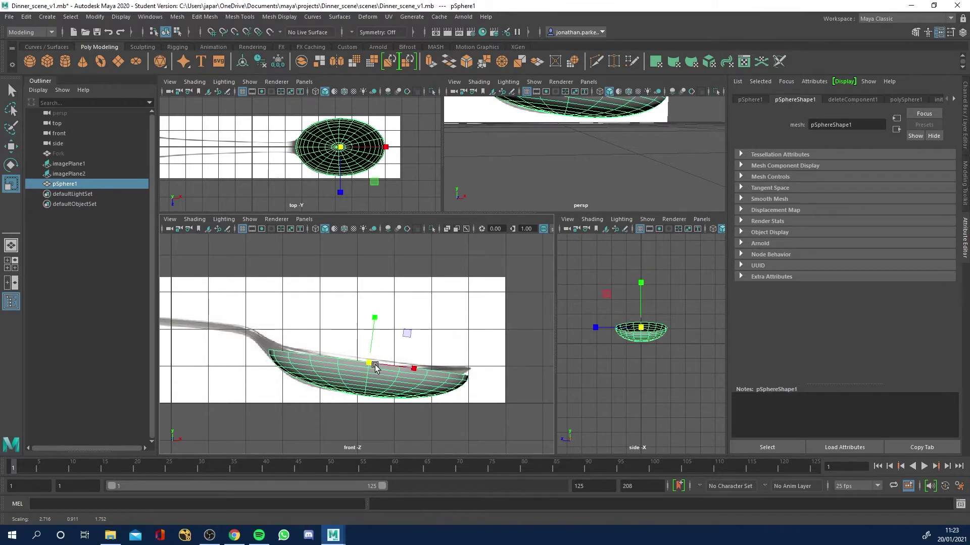
key(w)
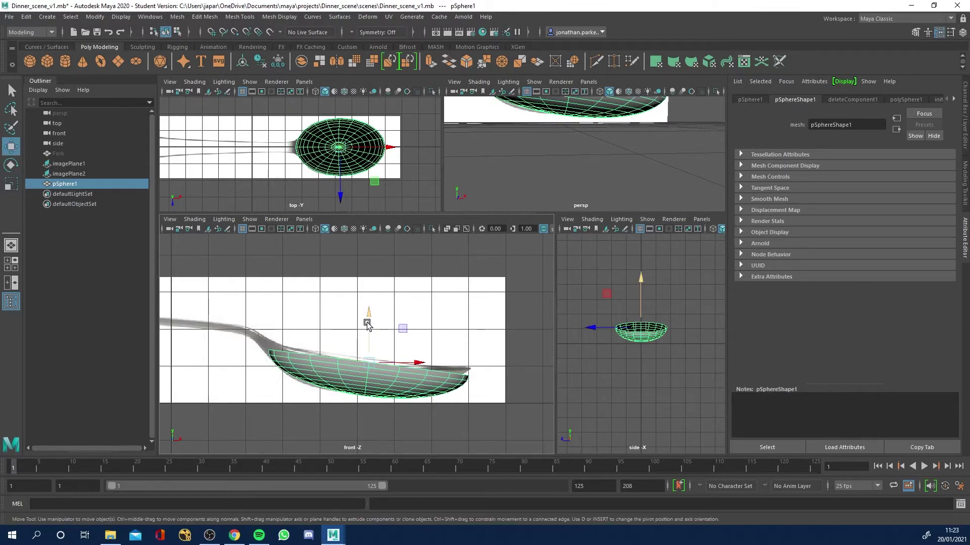
drag(370, 329, 316, 329)
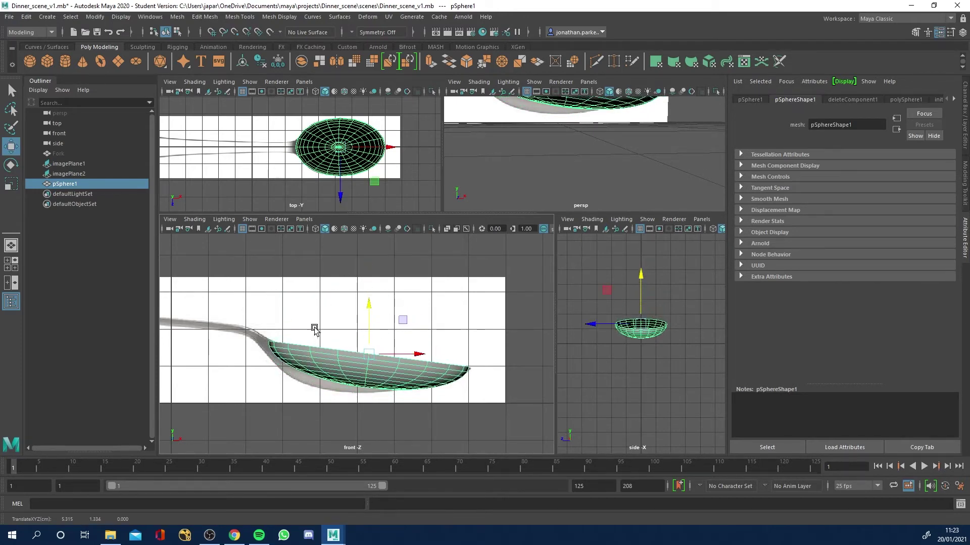
drag(420, 354, 414, 354)
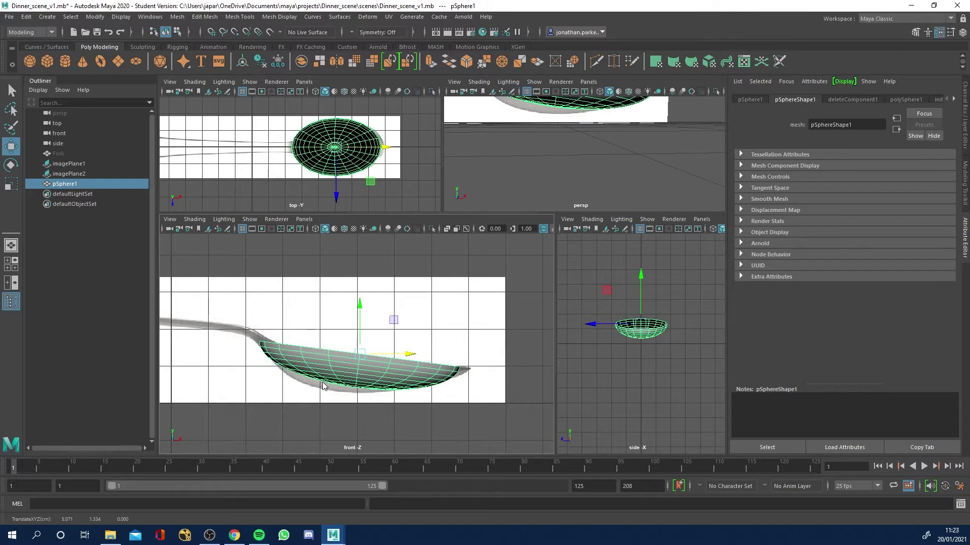
right_drag(311, 280, 275, 265)
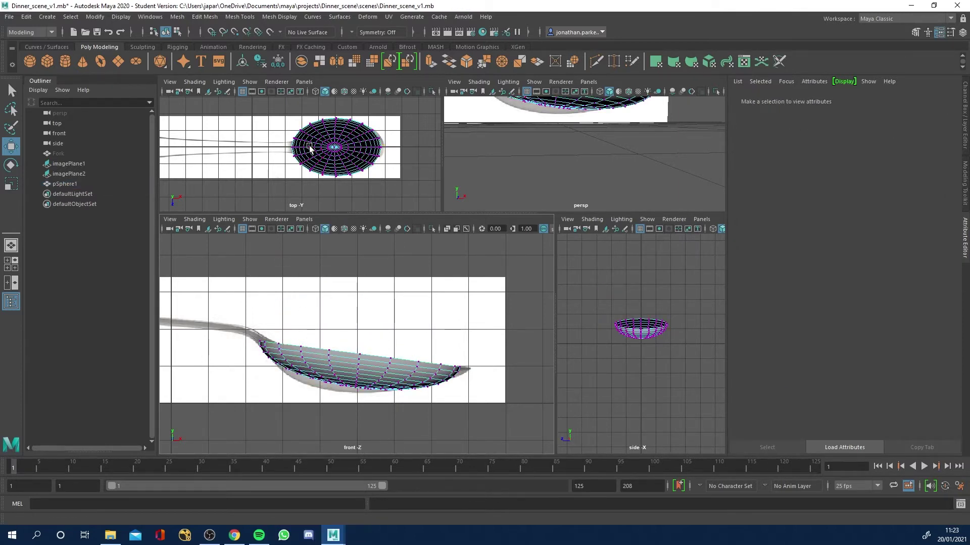
Step: Switch the bowl to face mode and marquee-select all its faces (pSphere1.f[0:199]), zoomed in close
right_click(367, 362)
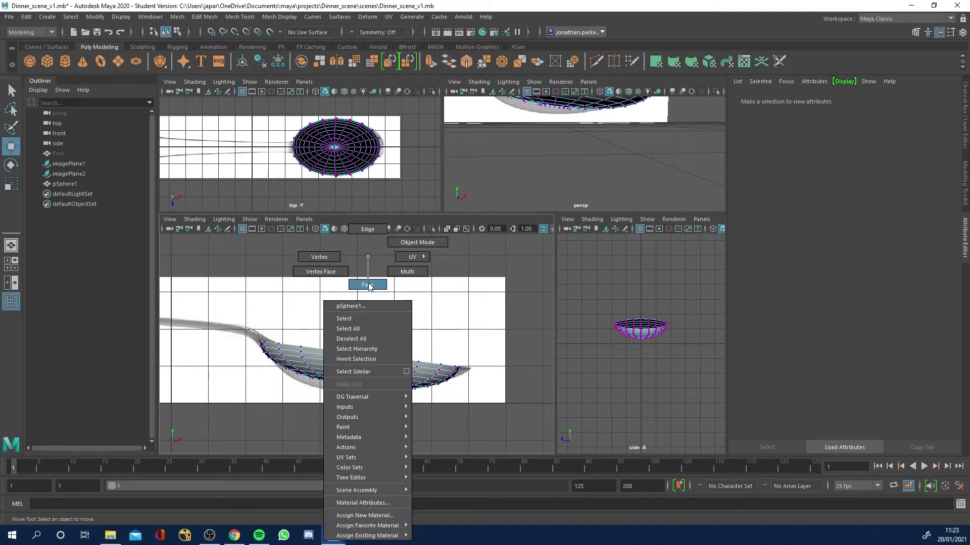
click(400, 243)
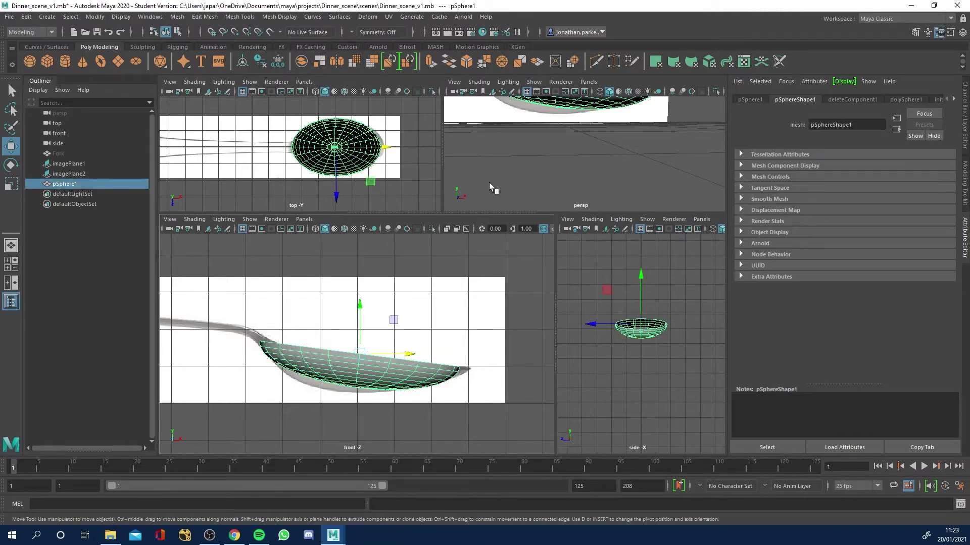
alt+drag(494, 188, 559, 165)
scroll(559, 166, up, 10)
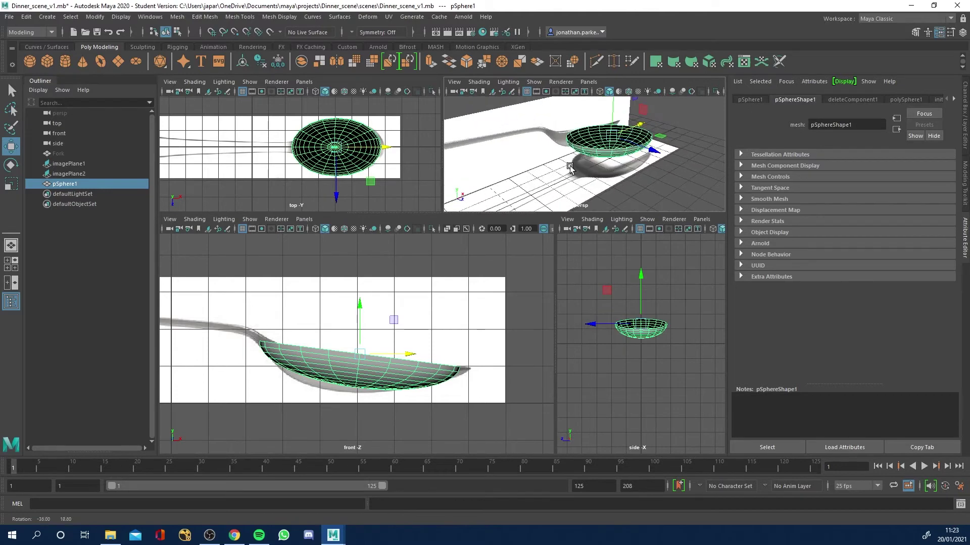
right_drag(575, 162, 575, 188)
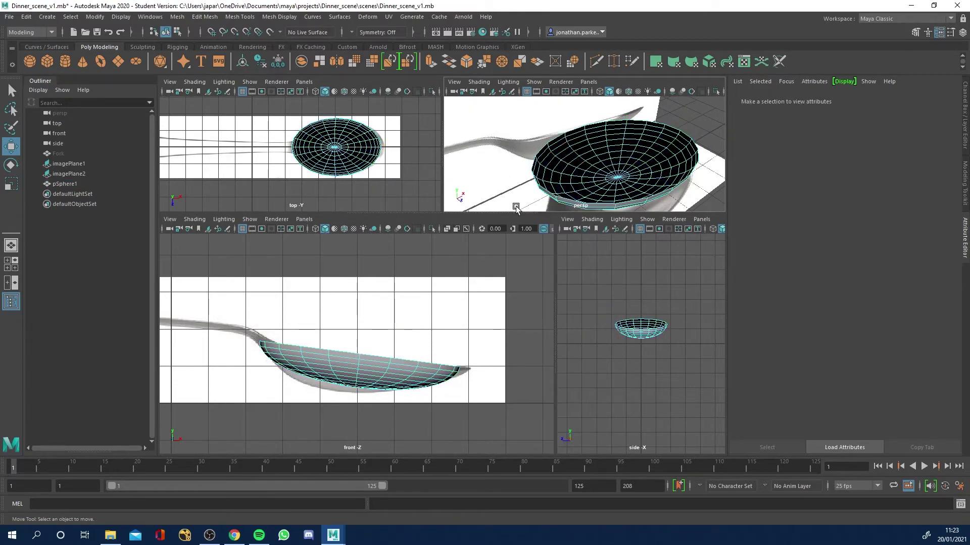
alt+drag(620, 176, 527, 120)
right_drag(593, 147, 591, 174)
drag(520, 115, 706, 208)
alt+right_drag(574, 164, 624, 183)
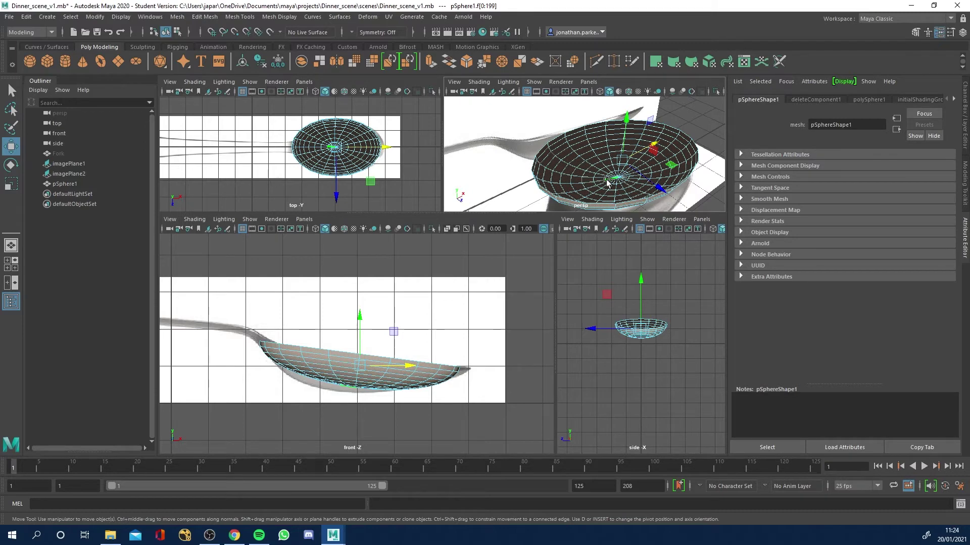
Step: Extrude all the bowl's faces with Ctrl+E and maximize the perspective view on the bowl
key(ctrl+e)
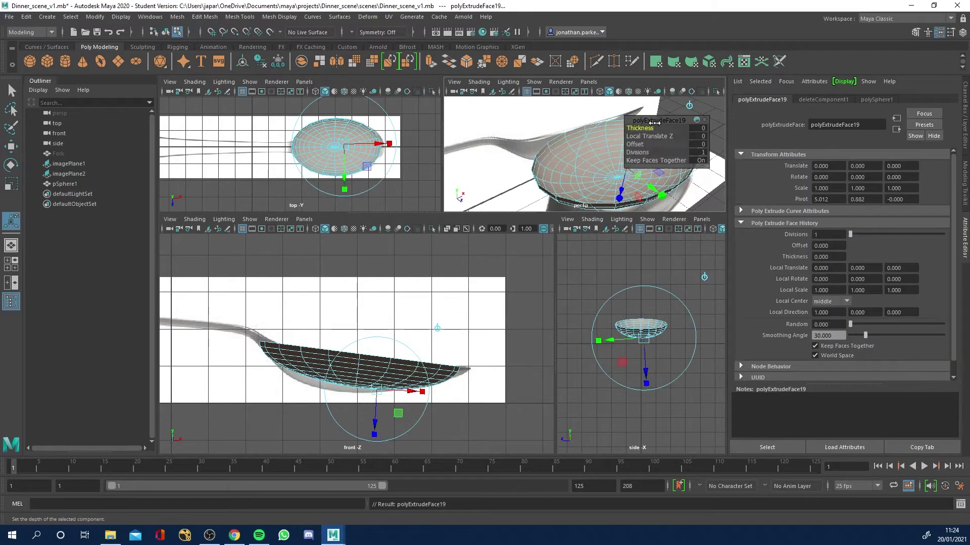
drag(654, 123, 496, 116)
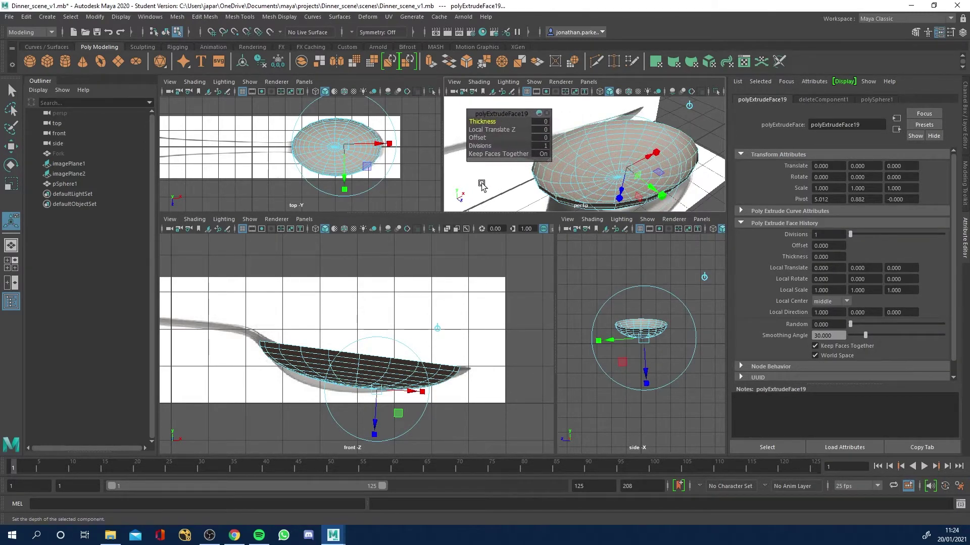
key(space)
drag(237, 356, 259, 189)
alt+drag(336, 241, 353, 238)
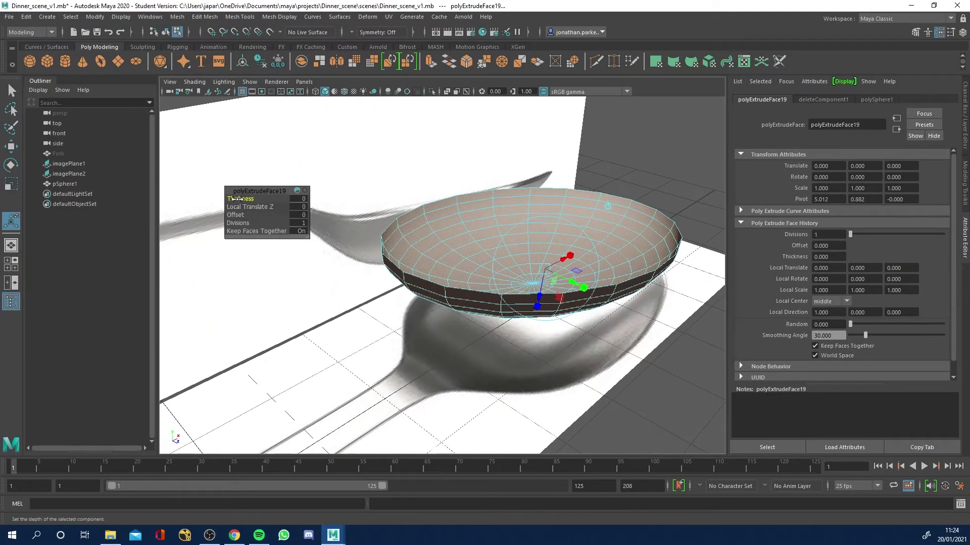
Step: Set the extrusion thickness to 0.05, deselect, and return to the four-view layout
middle_drag(239, 200, 238, 201)
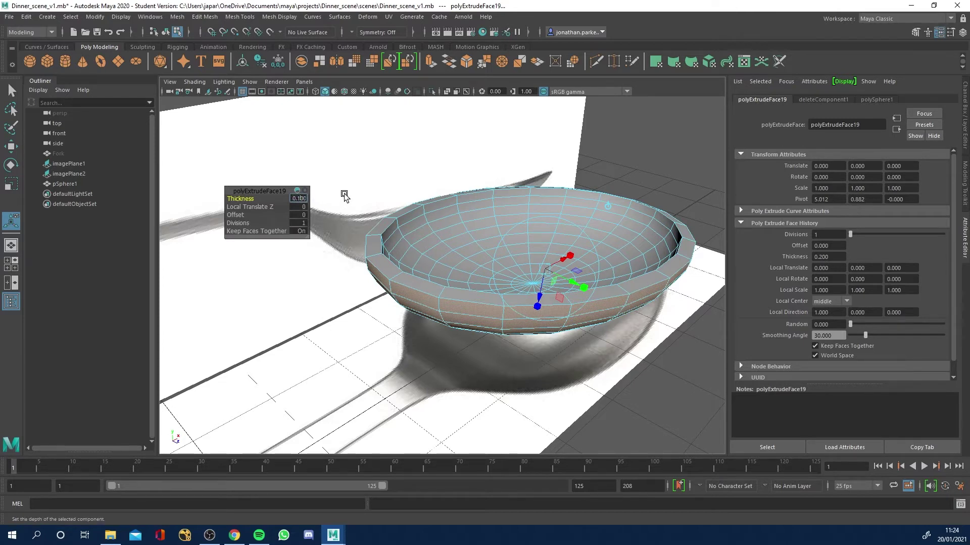
key(Return)
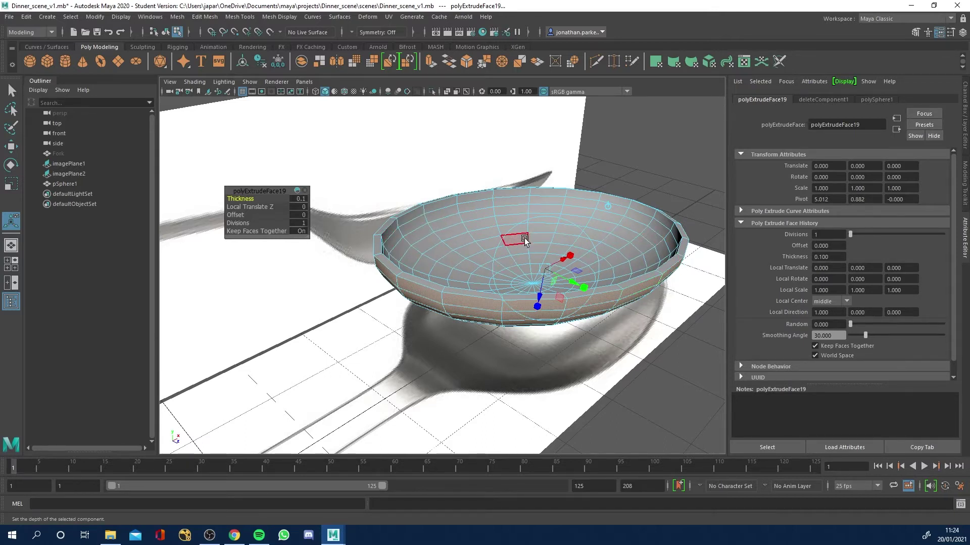
click(300, 198)
click(302, 200)
key(Tab)
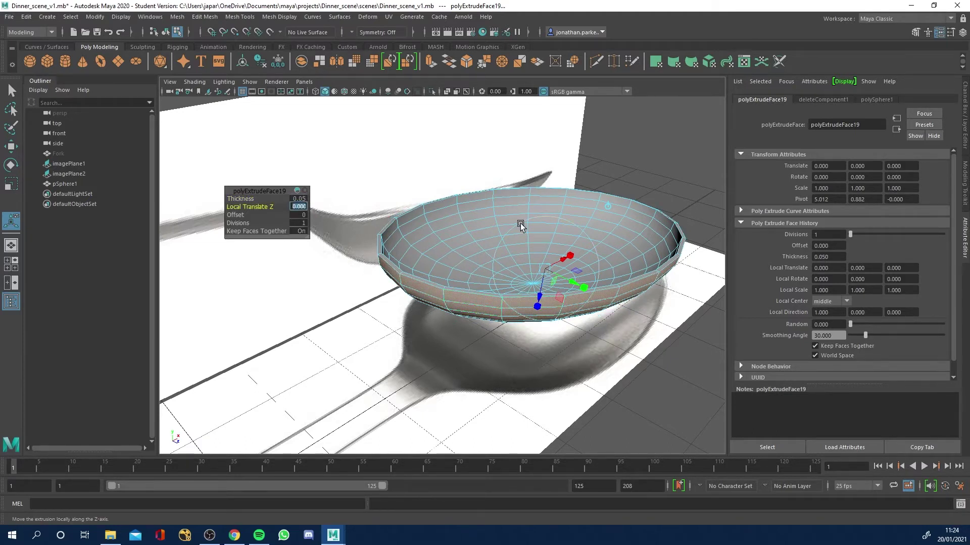
click(617, 151)
key(space)
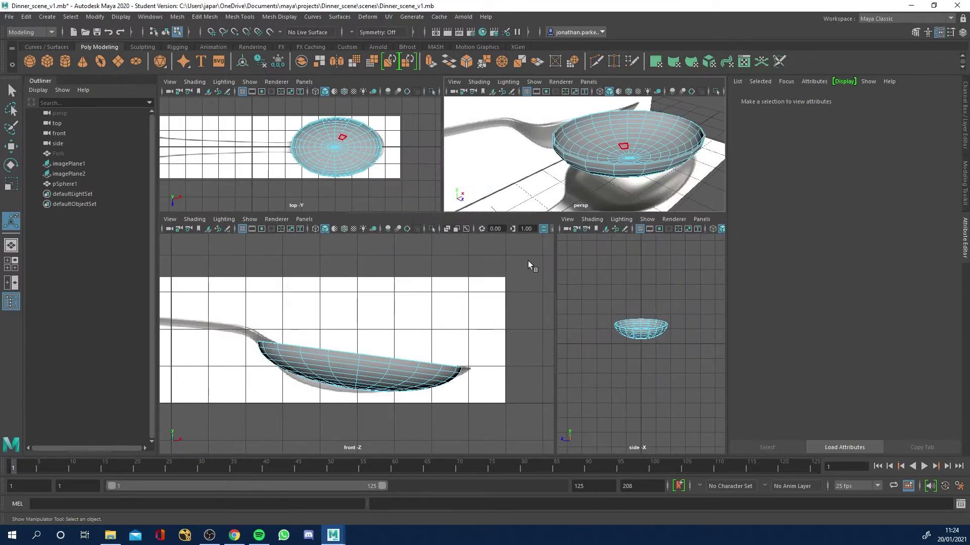
Step: Select two adjacent rim faces at the bowl's handle end and zoom in on them
right_drag(565, 158, 570, 188)
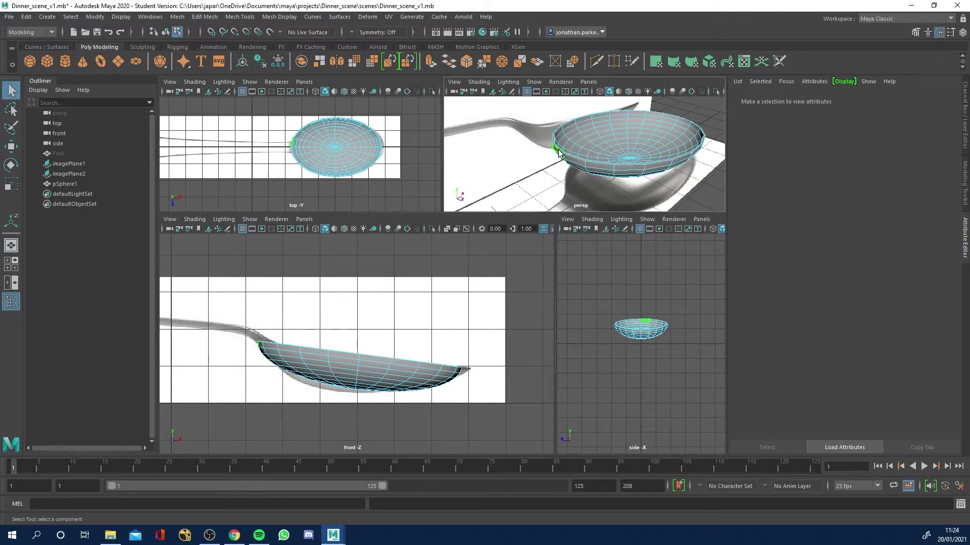
click(558, 151)
shift+click(563, 158)
scroll(335, 159, up, 3)
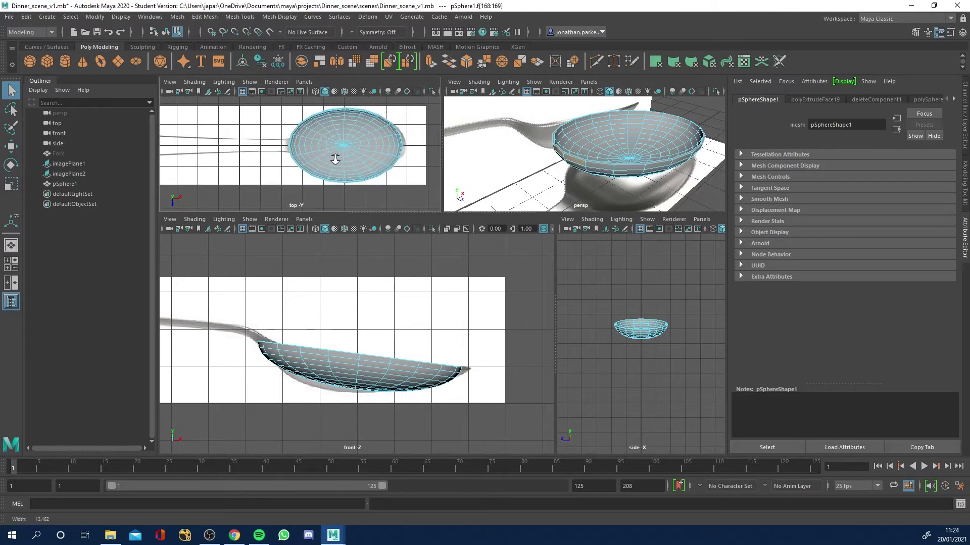
scroll(335, 159, up, 5)
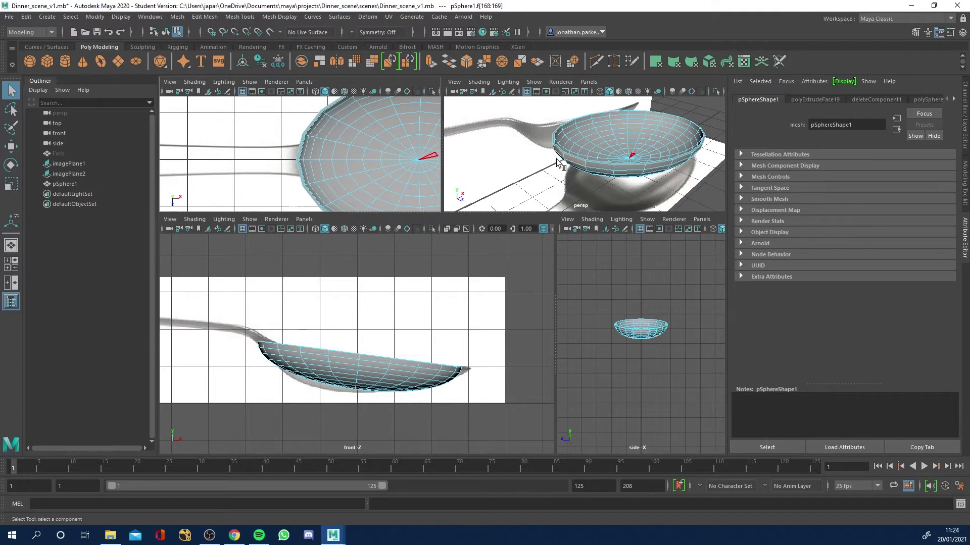
alt+drag(558, 163, 602, 162)
scroll(603, 161, up, 4)
mouse_move(603, 161)
alt+middle_down()
mouse_move(618, 166)
mouse_move(600, 170)
alt+middle_up()
Step: Extrude the two selected rim faces, undoing the first misdirected pull
key(ctrl+e)
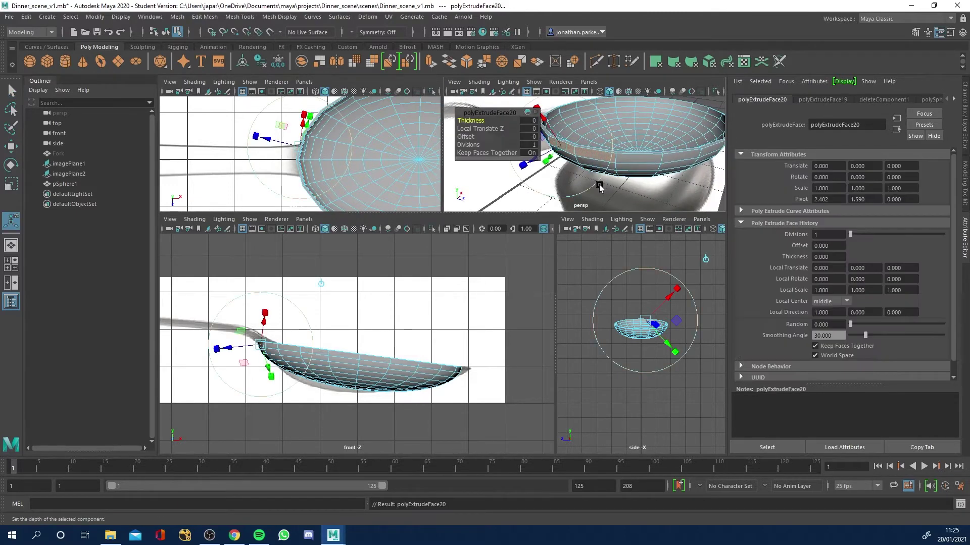
alt+middle_drag(570, 181, 647, 191)
scroll(584, 183, down, 4)
alt+drag(647, 190, 486, 175)
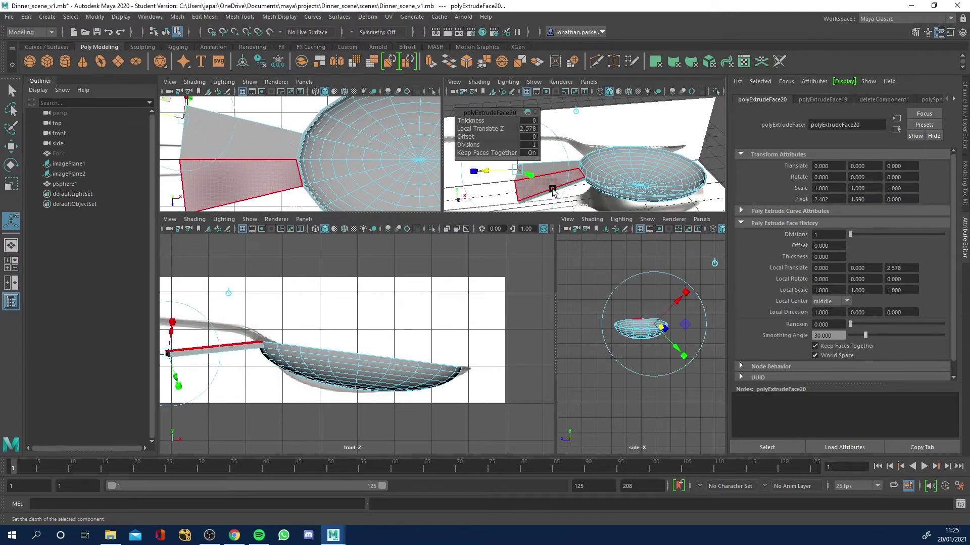
alt+drag(553, 190, 667, 125)
key(ctrl+z)
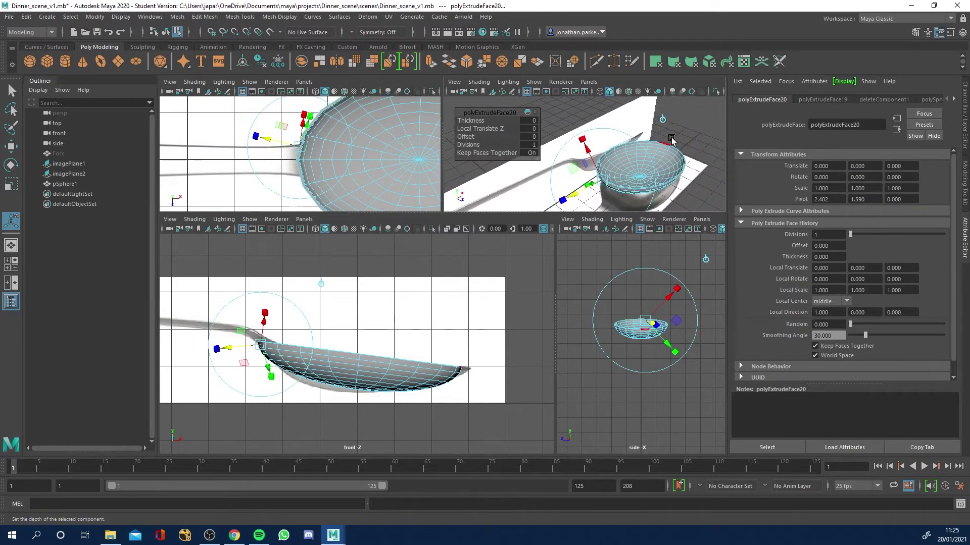
Step: In world space, drag the extrusion along X to -10.243, reaching the reference handle's end in the top view
click(663, 119)
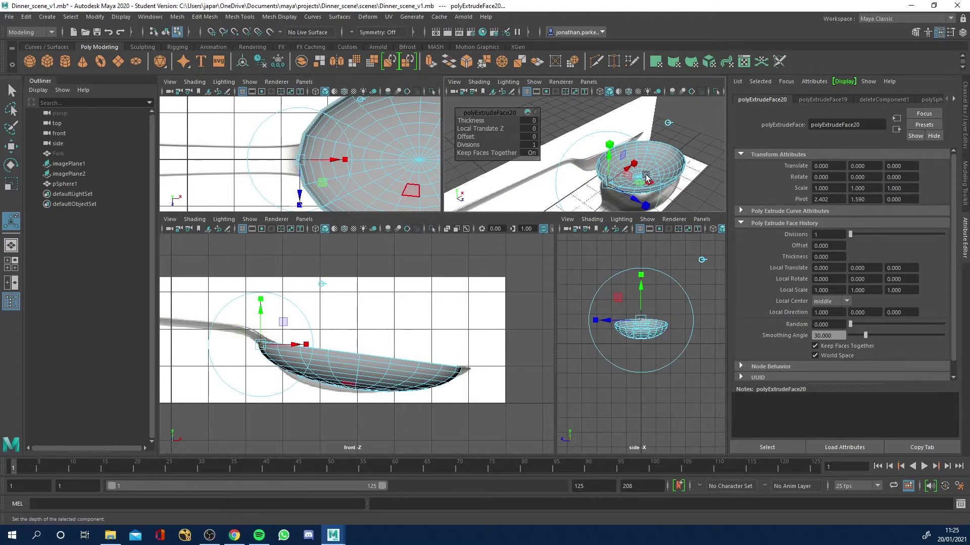
alt+drag(637, 174, 515, 174)
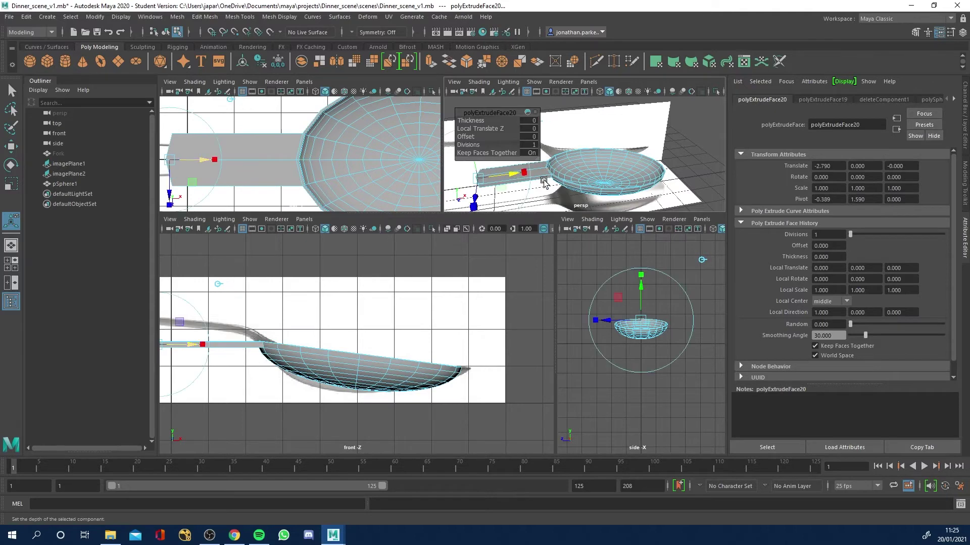
scroll(507, 178, down, 4)
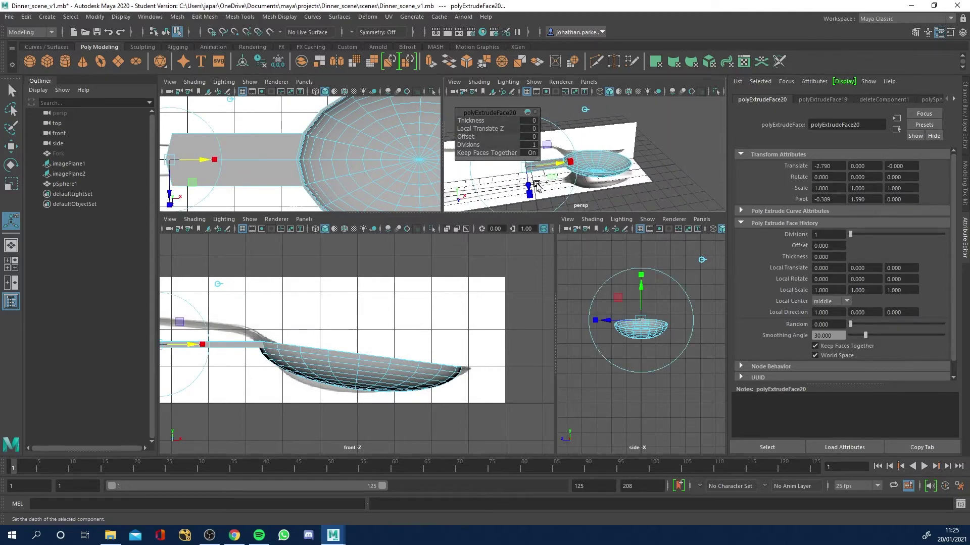
alt+middle_drag(531, 187, 591, 184)
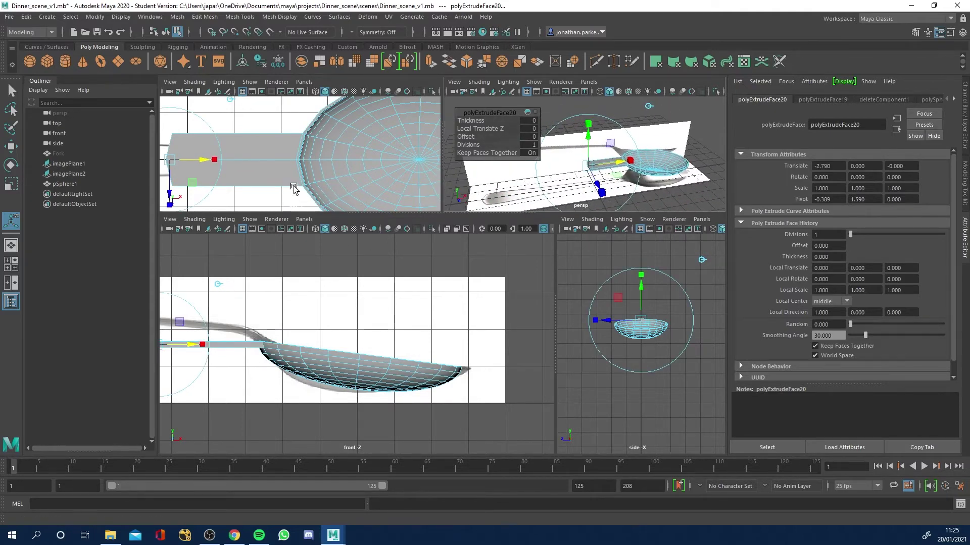
key(space)
scroll(325, 223, down, 3)
alt+middle_drag(325, 222, 505, 213)
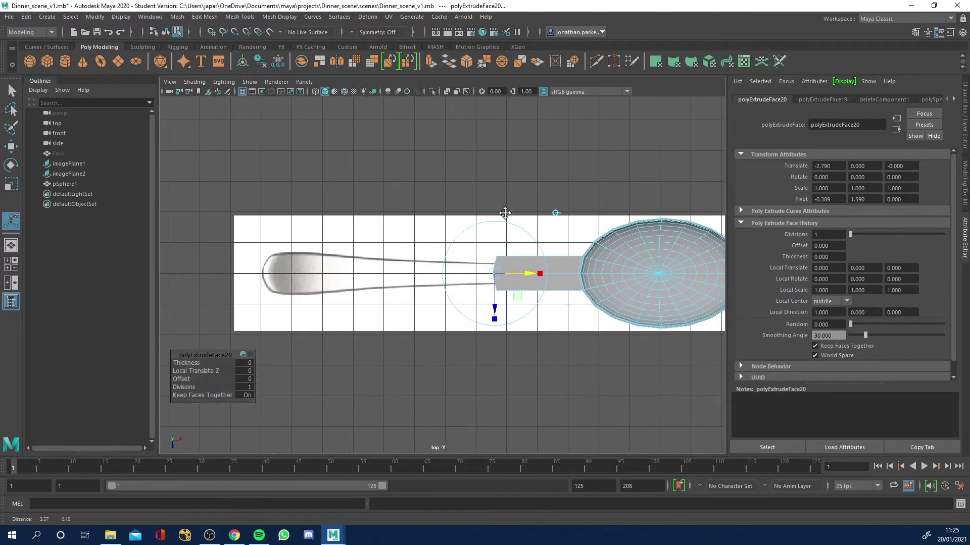
drag(529, 273, 302, 278)
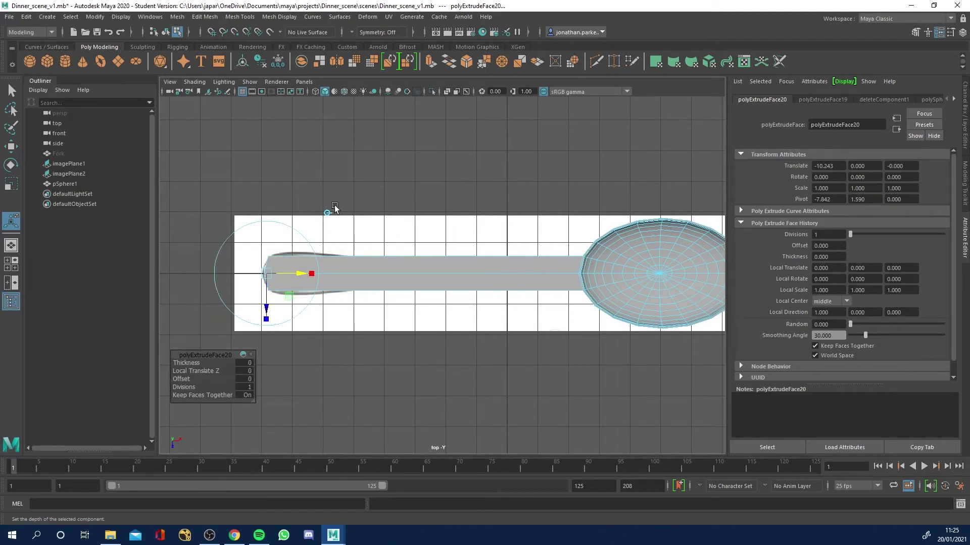
click(367, 150)
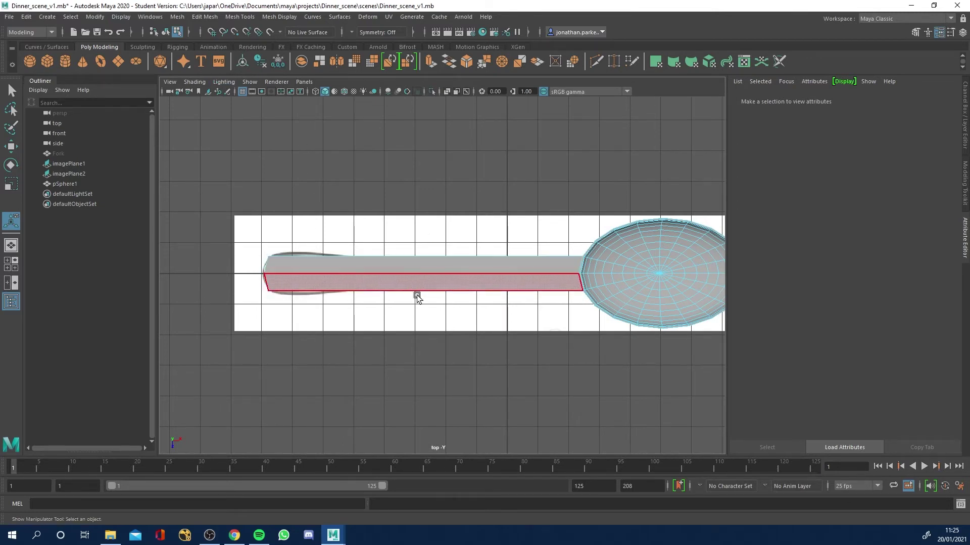
Step: Raise the lambert1 material's Transparency so the top reference image shows through the spoon
right_click(479, 258)
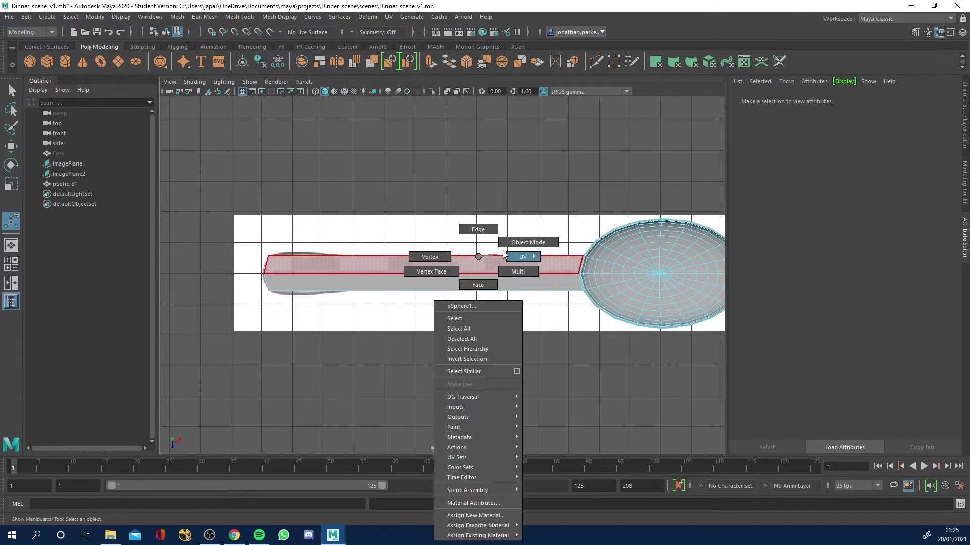
click(528, 242)
right_click(487, 258)
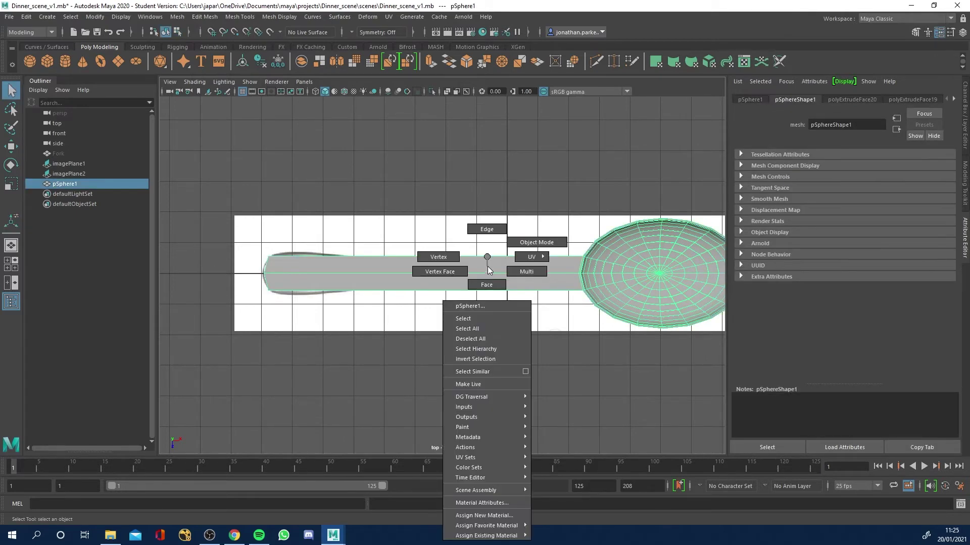
click(485, 503)
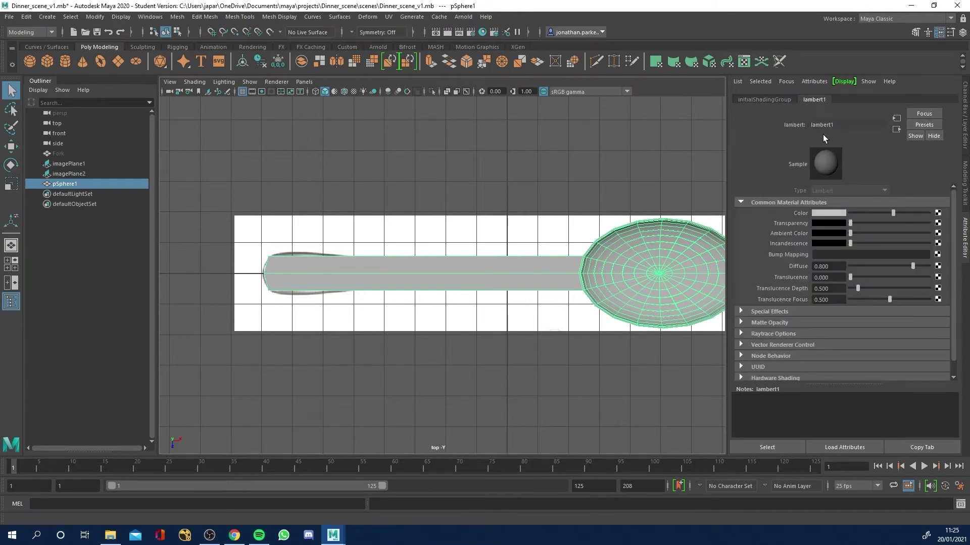
drag(851, 222, 895, 220)
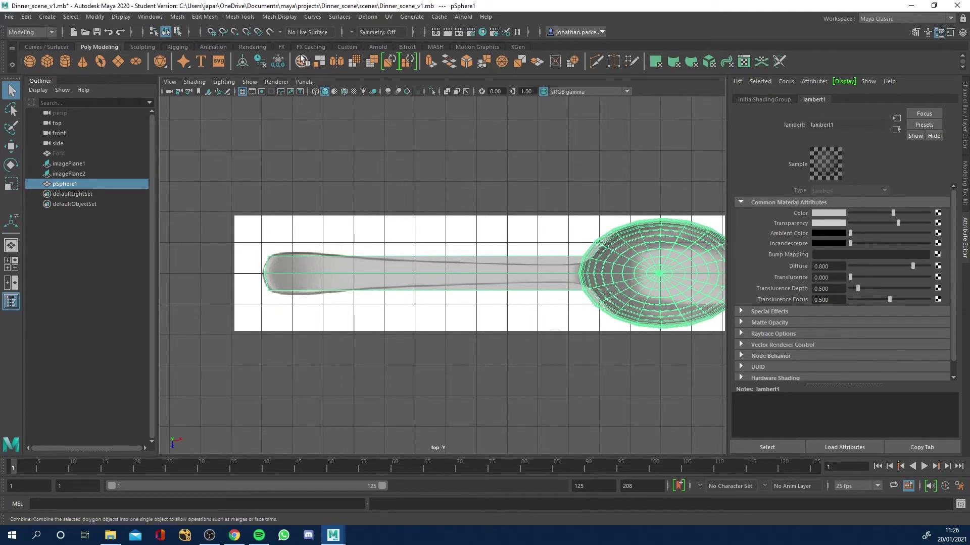
click(241, 17)
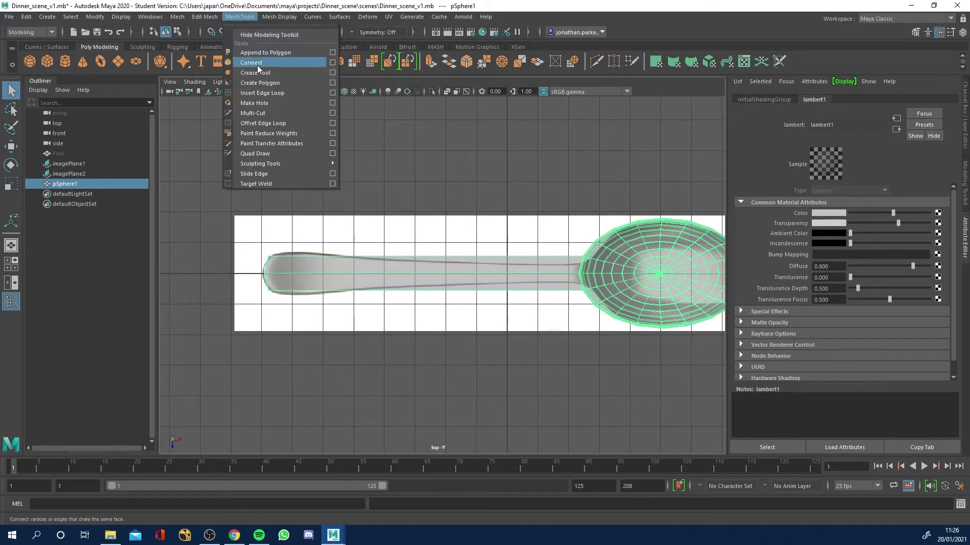
Step: Insert five evenly spaced edge loops across the handle using the Multiple edge loops setting
click(250, 93)
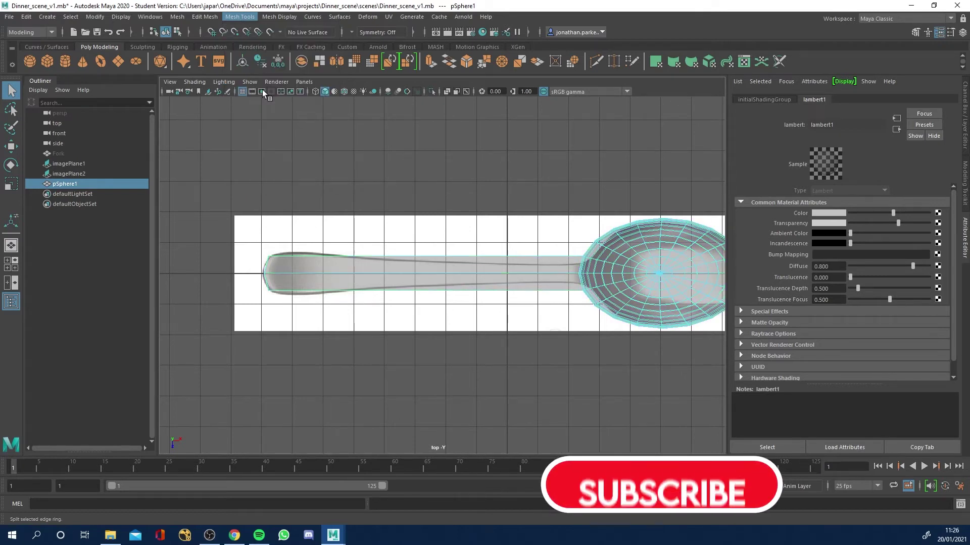
click(407, 258)
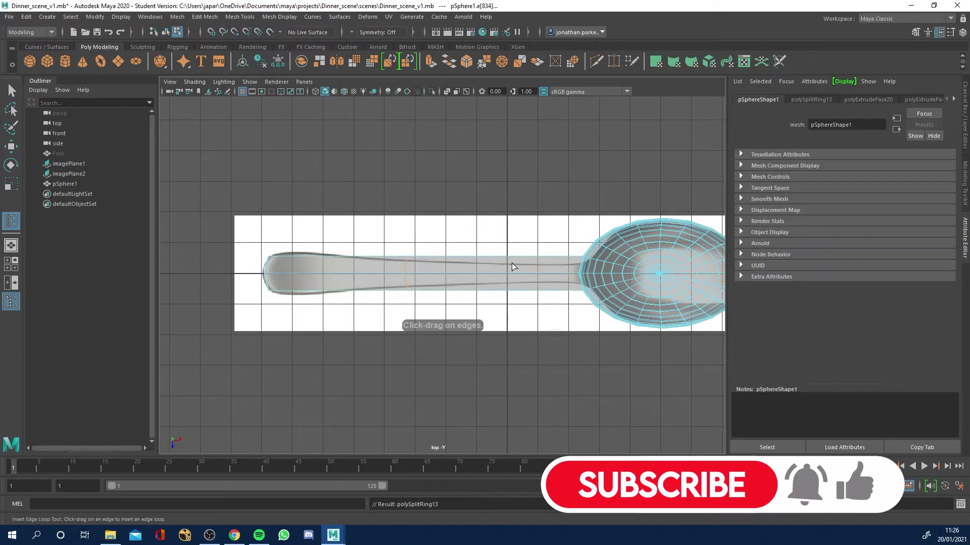
key(ctrl+z)
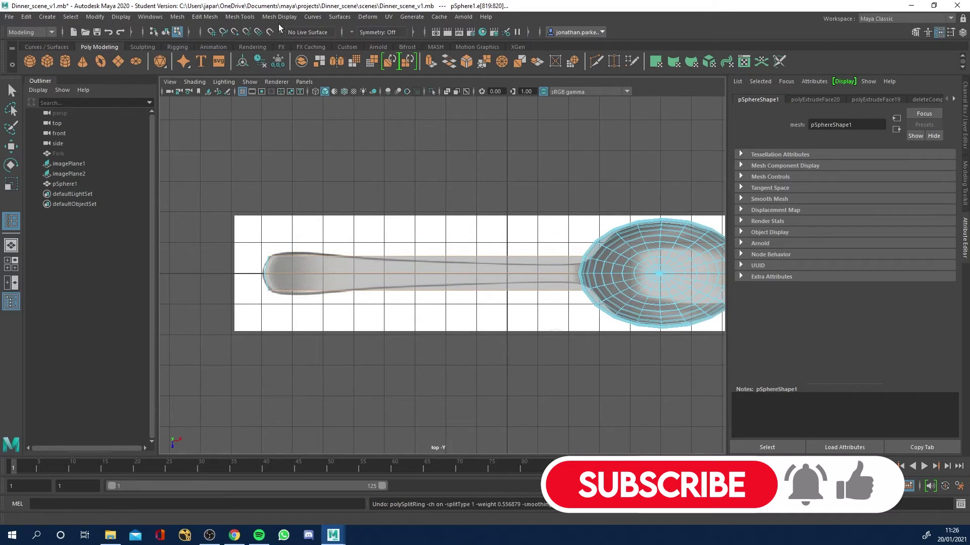
click(239, 17)
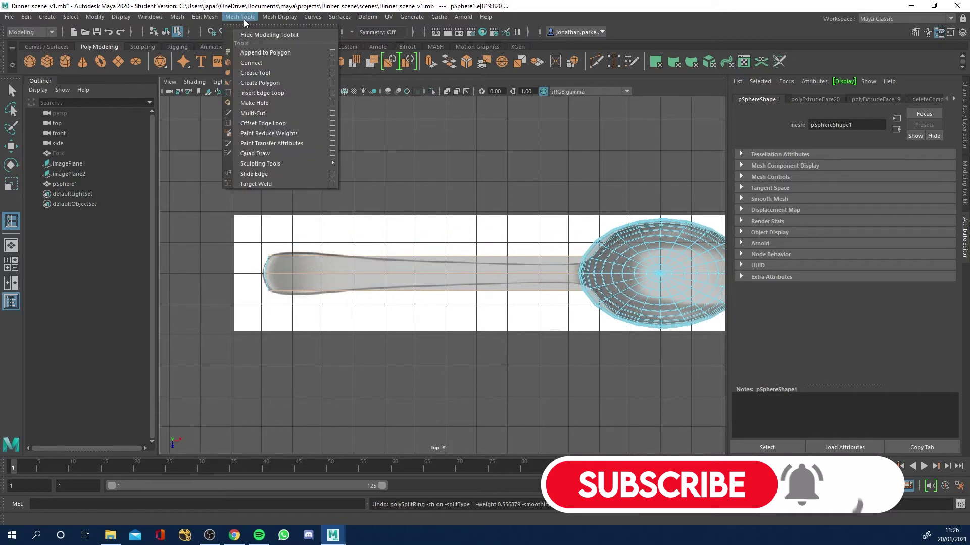
click(334, 93)
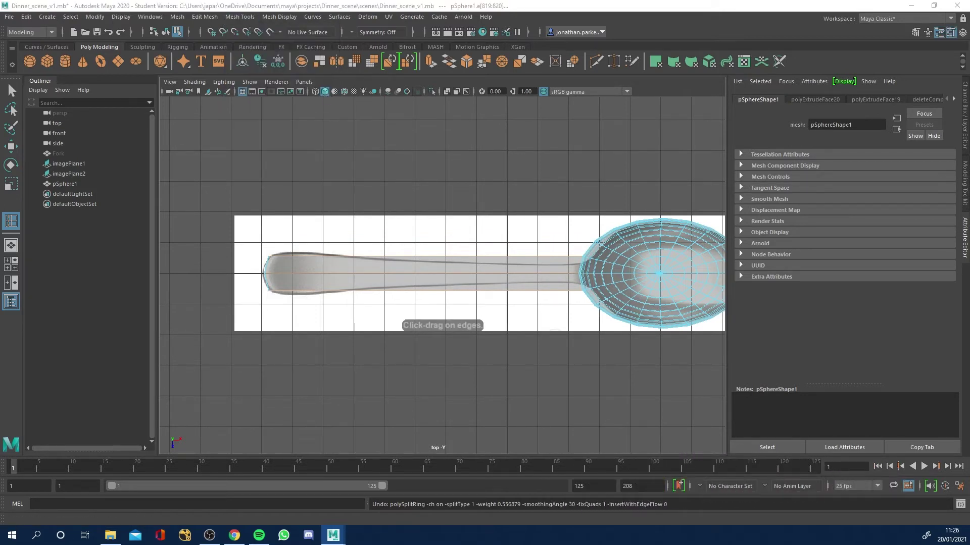
drag(349, 71, 57, 52)
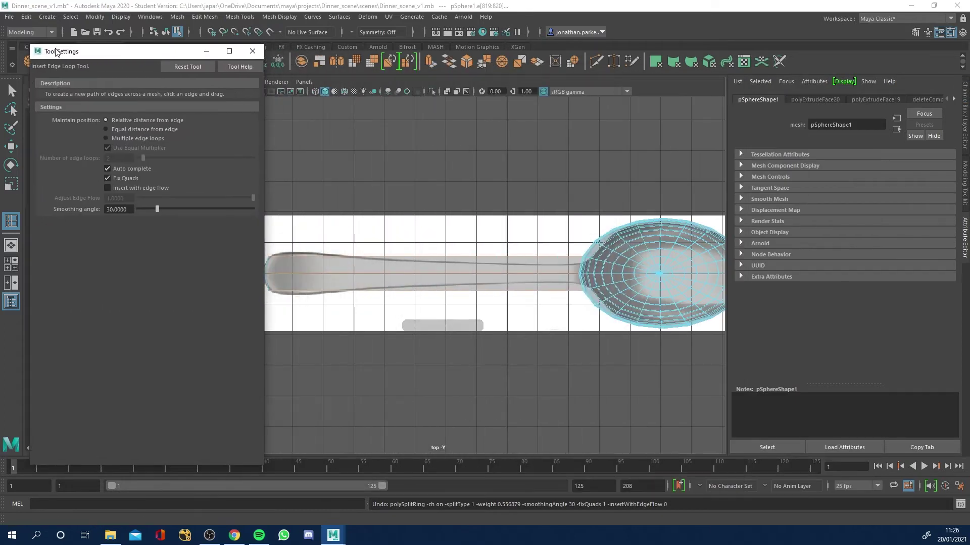
click(116, 137)
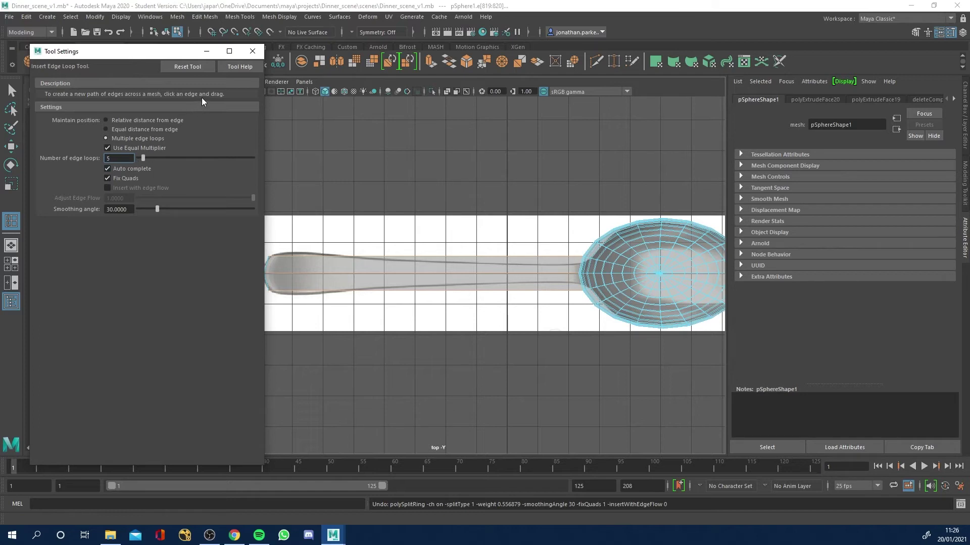
drag(426, 259, 443, 257)
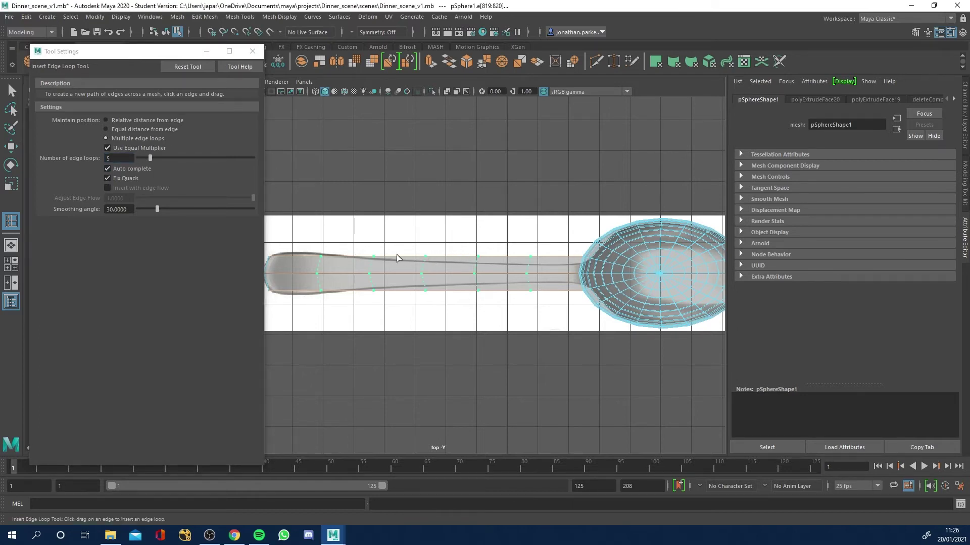
drag(410, 258, 410, 258)
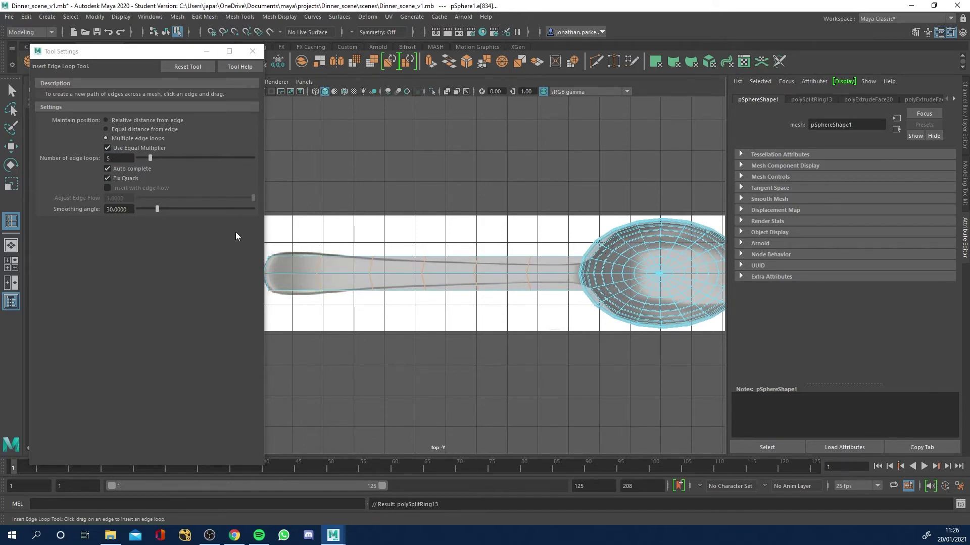
Step: Add one more edge loop near the handle's rounded tip using Relative distance
click(117, 122)
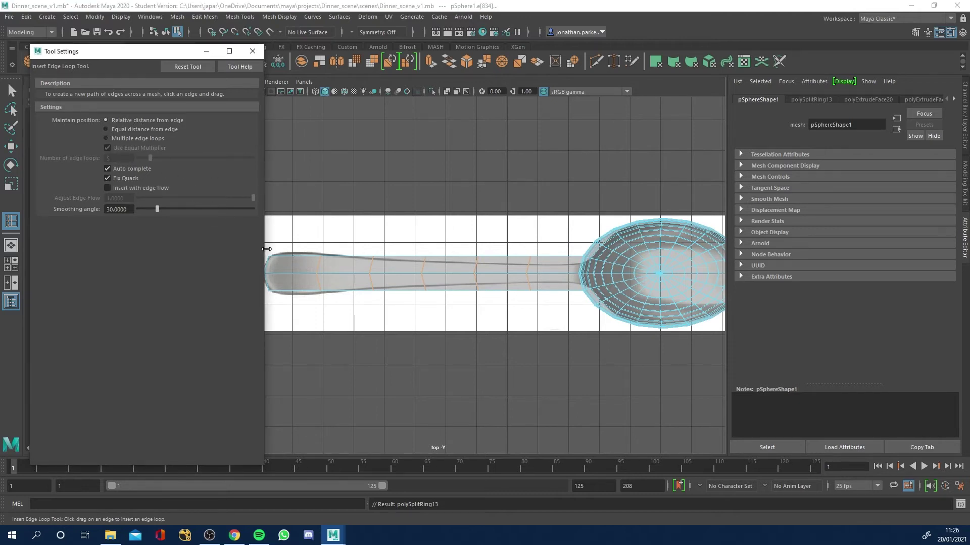
drag(293, 260, 295, 259)
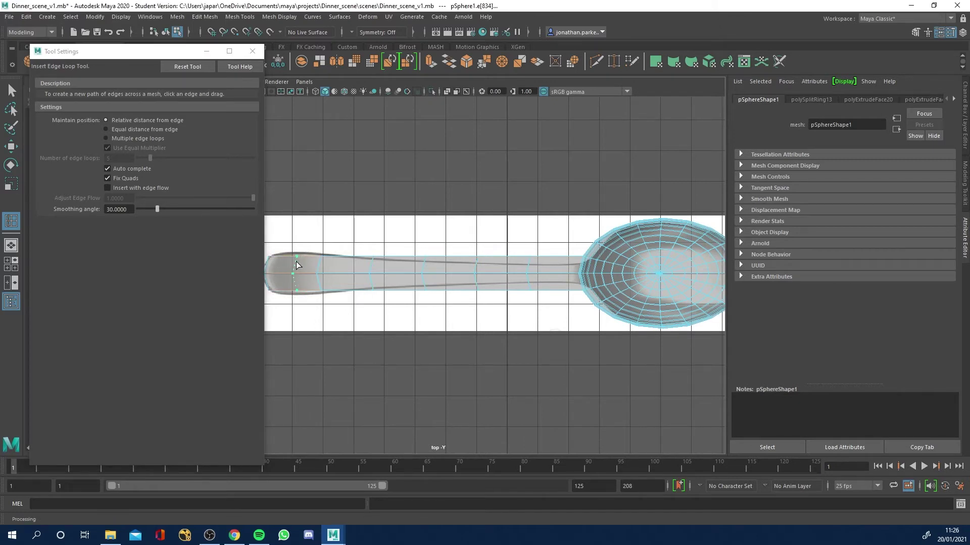
drag(295, 266, 296, 265)
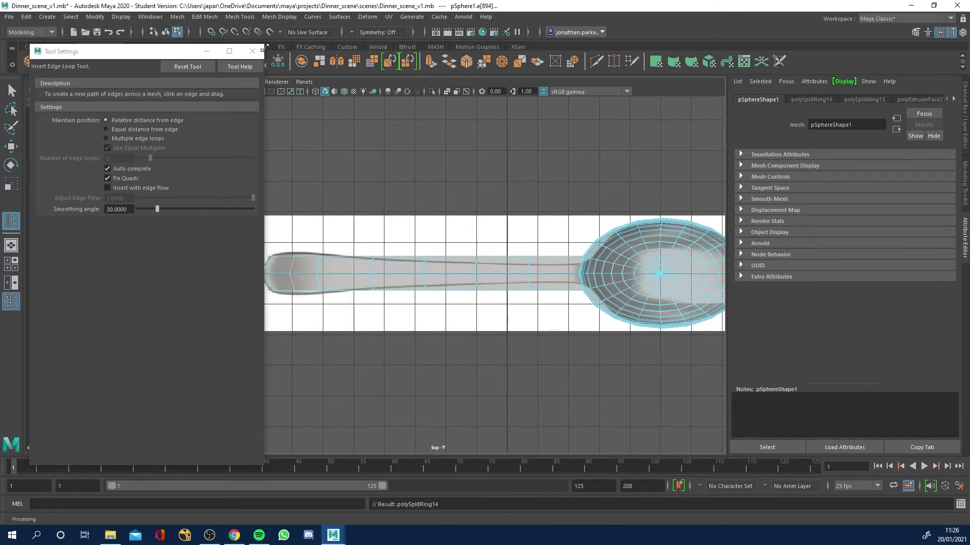
click(253, 51)
right_drag(295, 257, 261, 254)
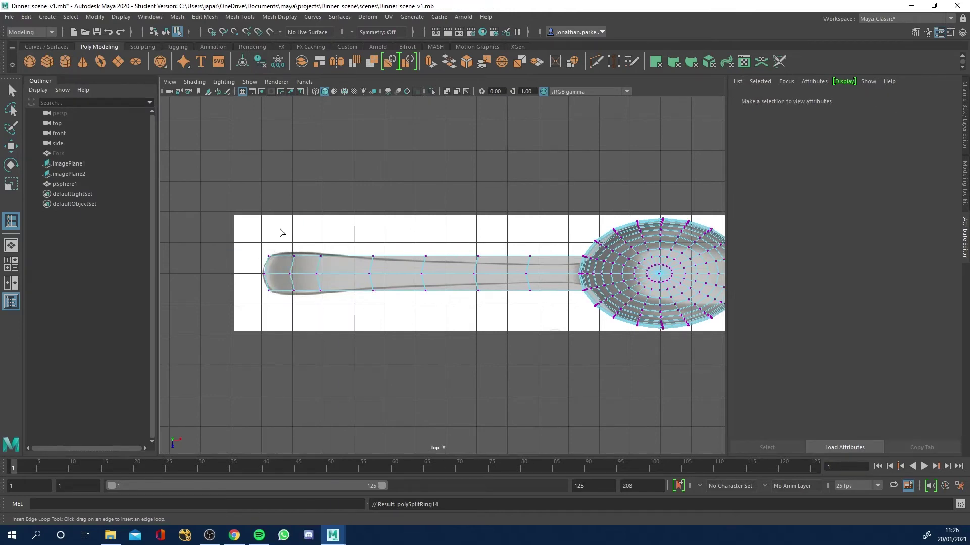
Step: Undo the last stray edge loop, exit the Insert Edge Loop tool, and switch to component selection
key(F8)
alt+right_drag(299, 279, 370, 291)
alt+middle_drag(362, 287, 525, 299)
right_drag(347, 288, 302, 257)
key(F8)
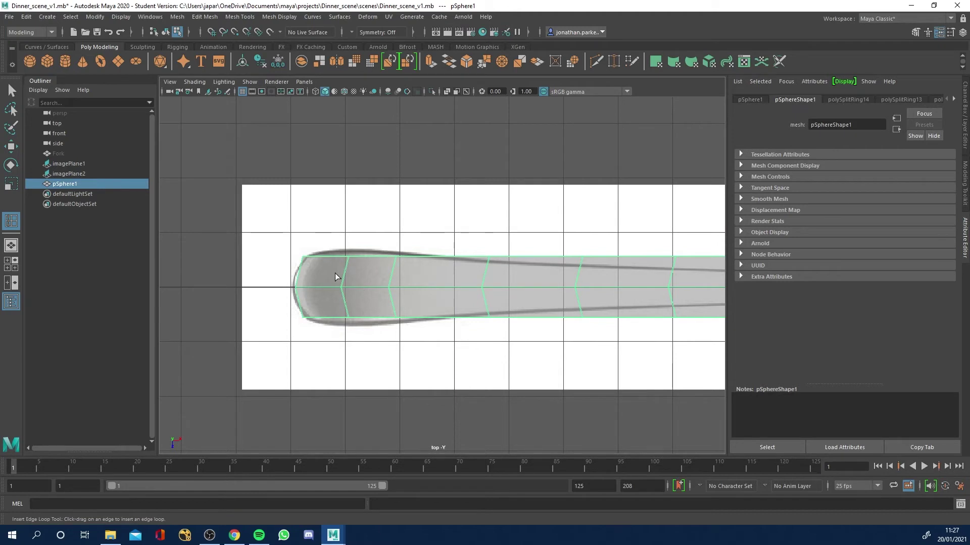
key(ctrl+z)
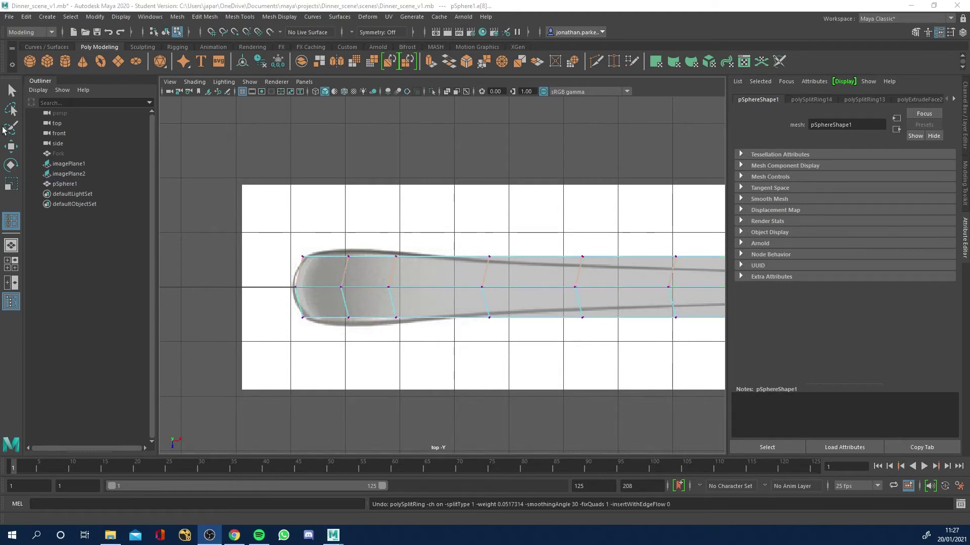
click(12, 90)
click(12, 91)
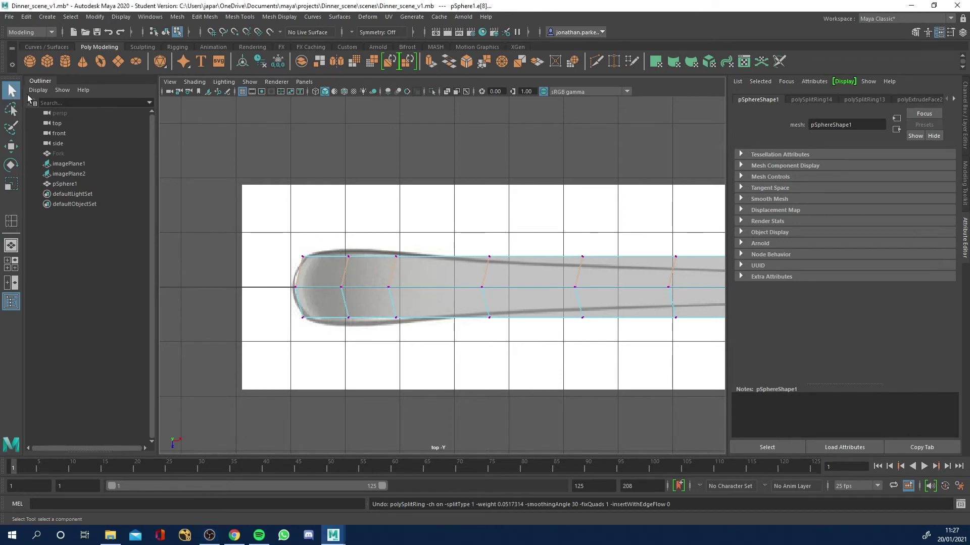
Step: Scale the second vertex column near the handle tip to fit the reference outline
drag(353, 356, 360, 360)
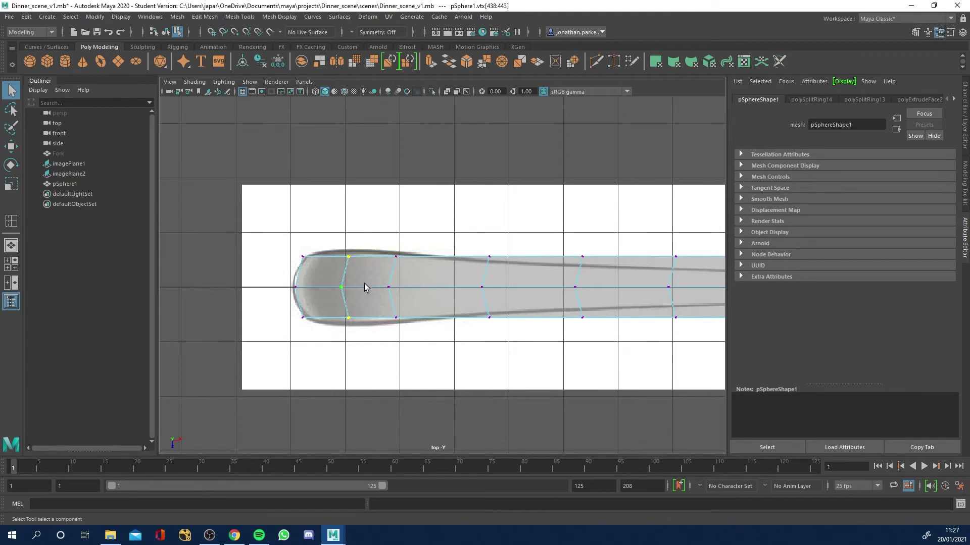
key(r)
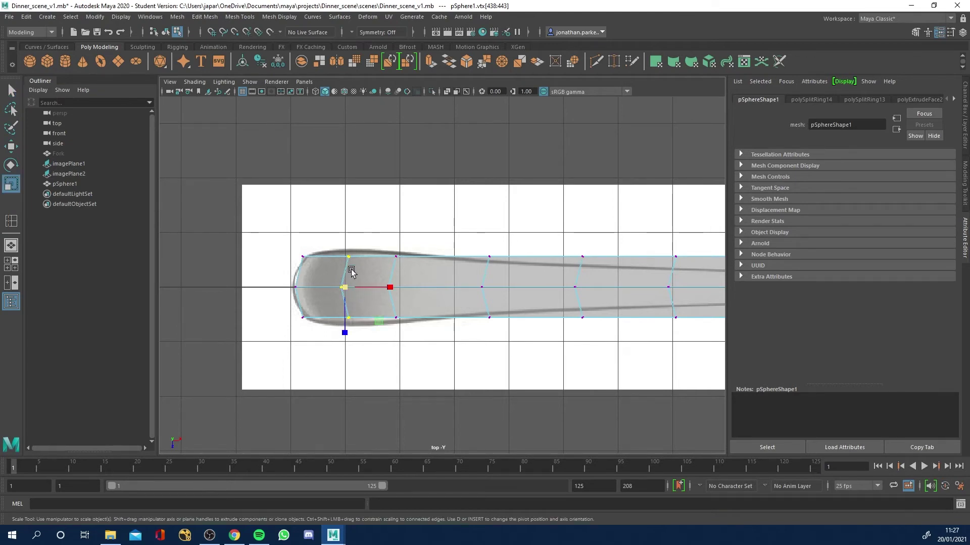
drag(344, 335, 344, 340)
drag(348, 288, 369, 289)
key(space)
alt+drag(515, 172, 577, 179)
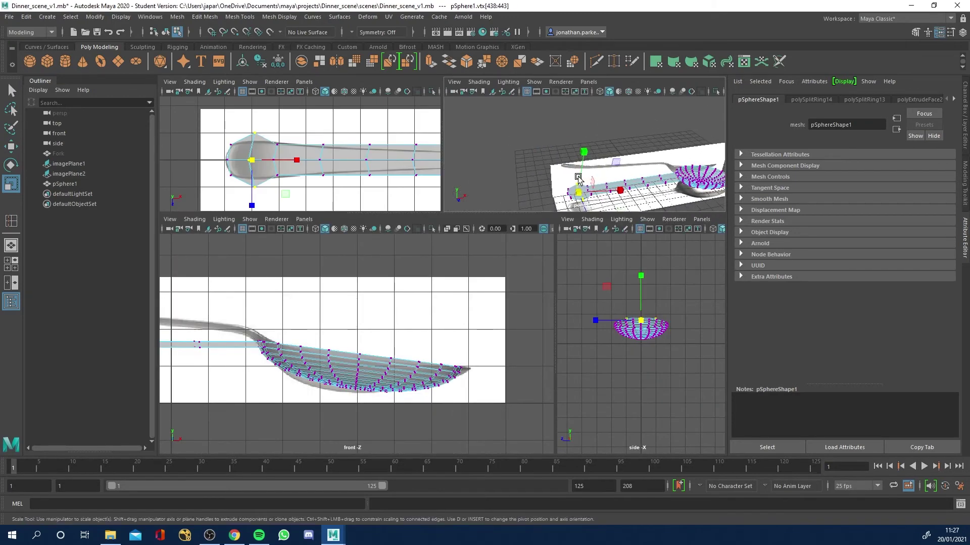
alt+middle_drag(578, 180, 572, 142)
alt+right_drag(571, 142, 635, 187)
alt+drag(635, 186, 576, 199)
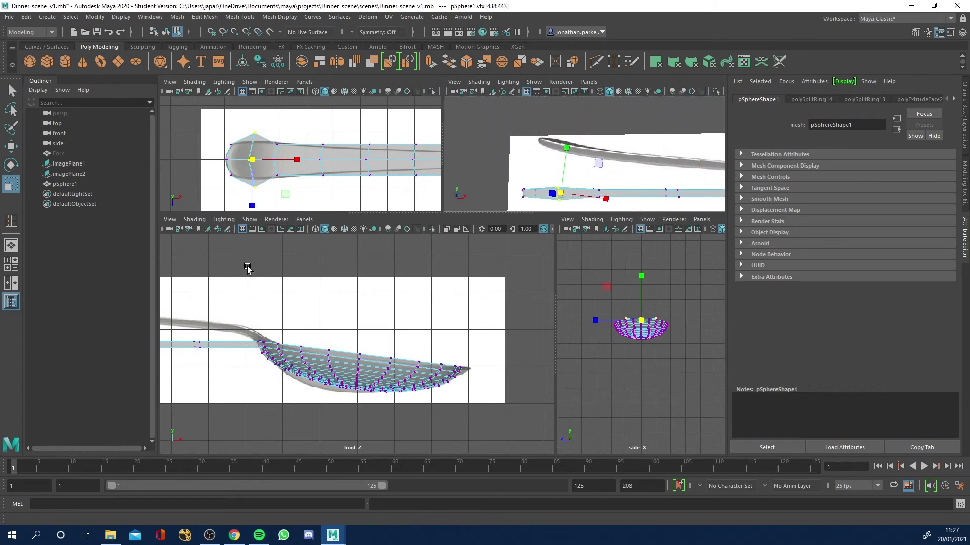
drag(253, 161, 283, 161)
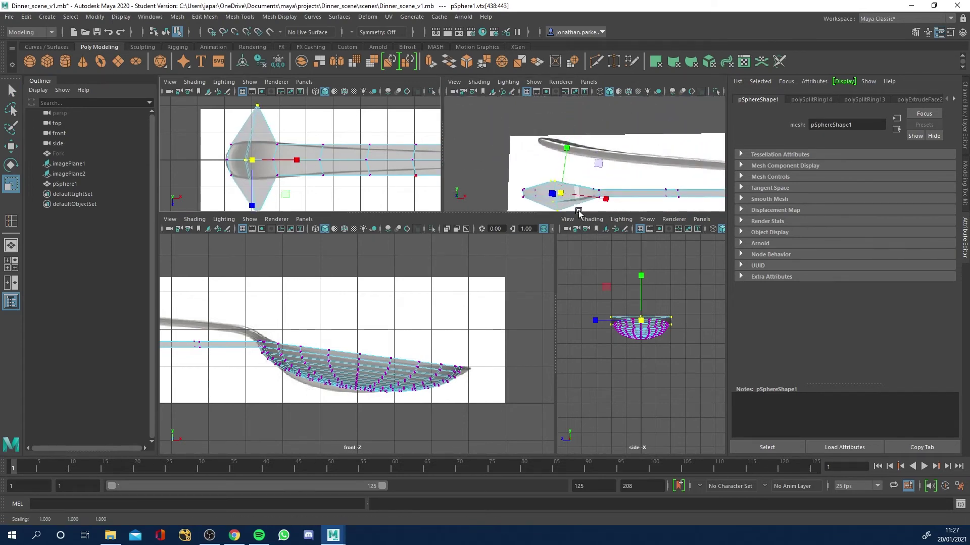
key(ctrl+a)
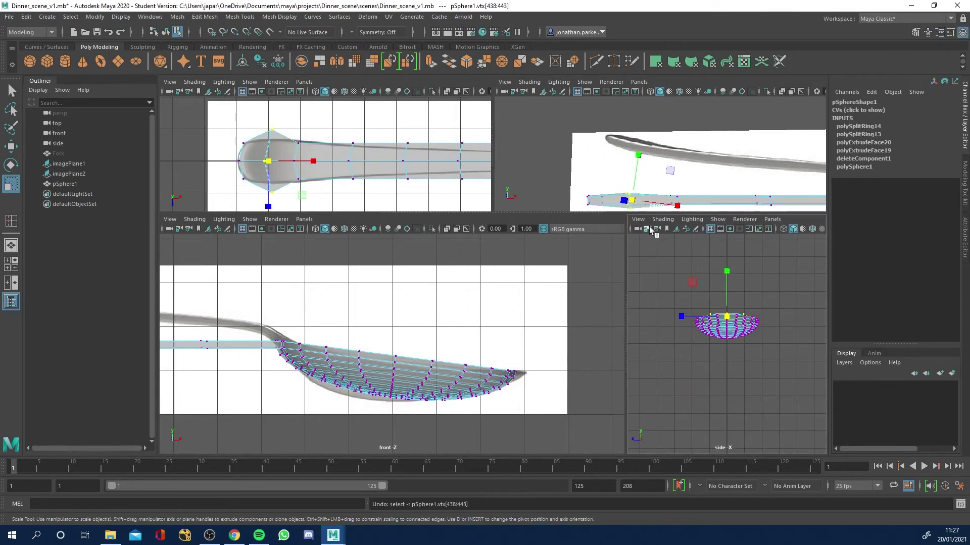
key(ctrl+z)
mouse_move(268, 206)
mouse_down()
mouse_move(268, 214)
mouse_move(268, 206)
mouse_up()
Step: Scale and straighten the next vertex columns toward the tip to follow the handle outline
key(space)
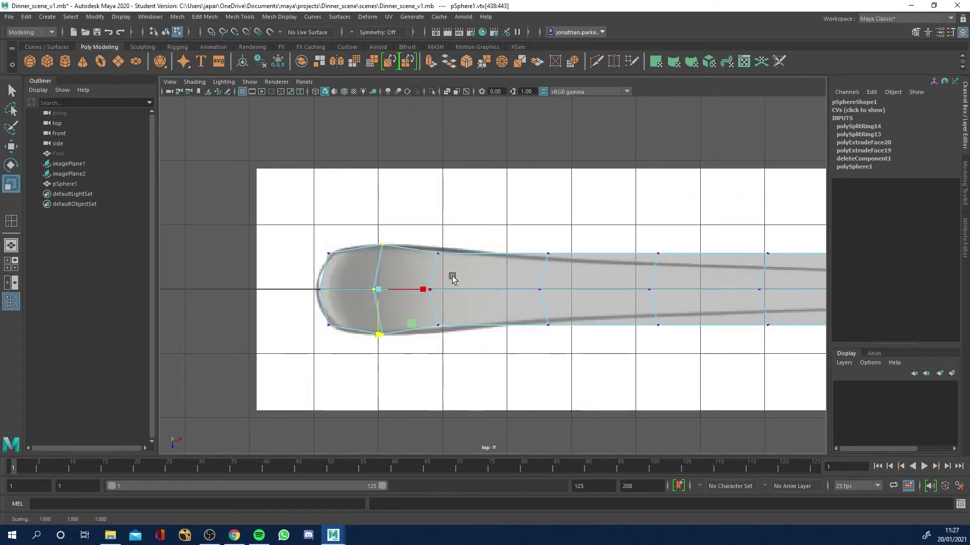
drag(436, 284, 435, 345)
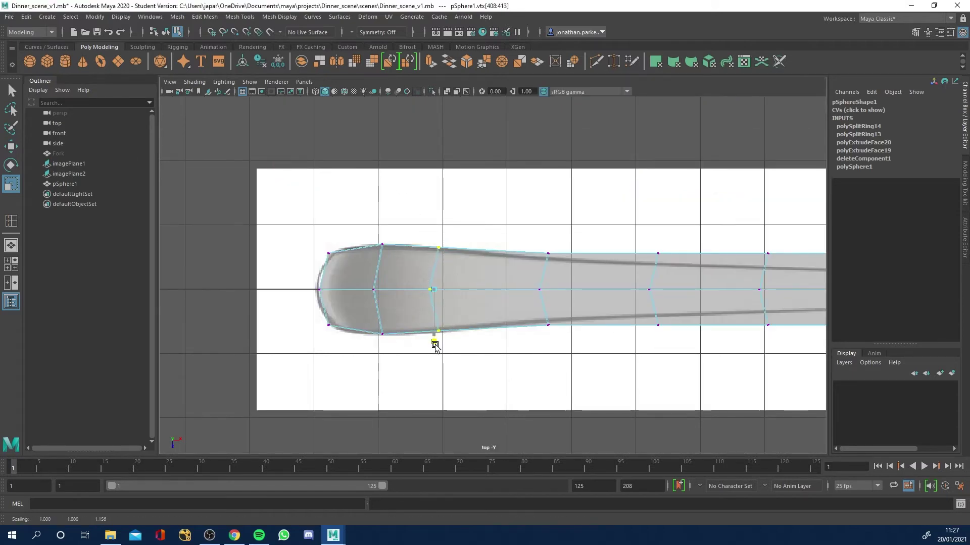
key(Right)
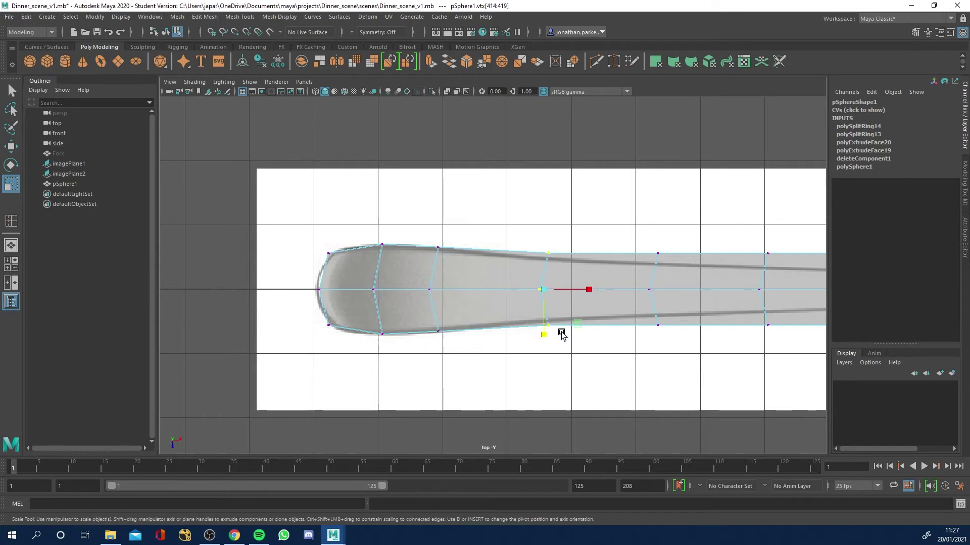
drag(544, 337, 545, 340)
drag(543, 334, 542, 329)
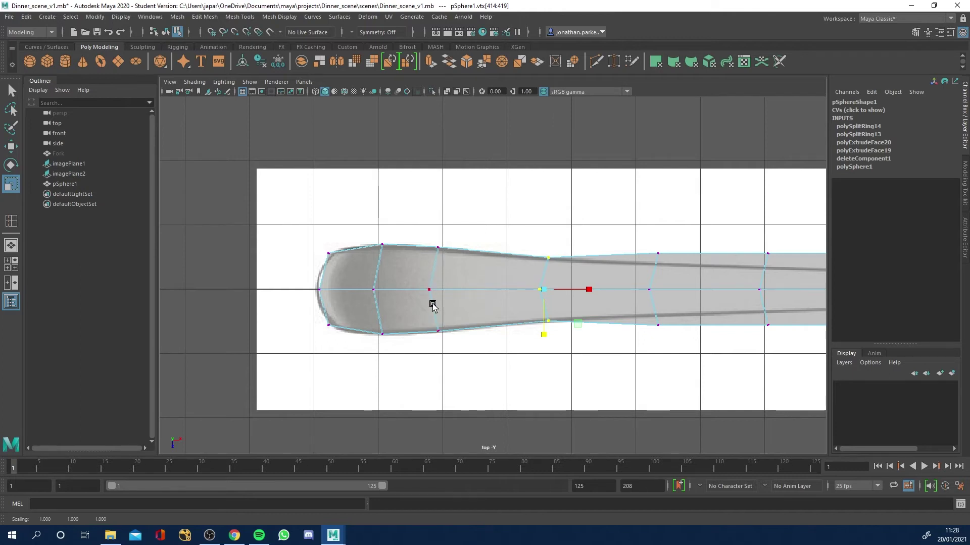
drag(531, 230, 578, 373)
drag(589, 289, 550, 291)
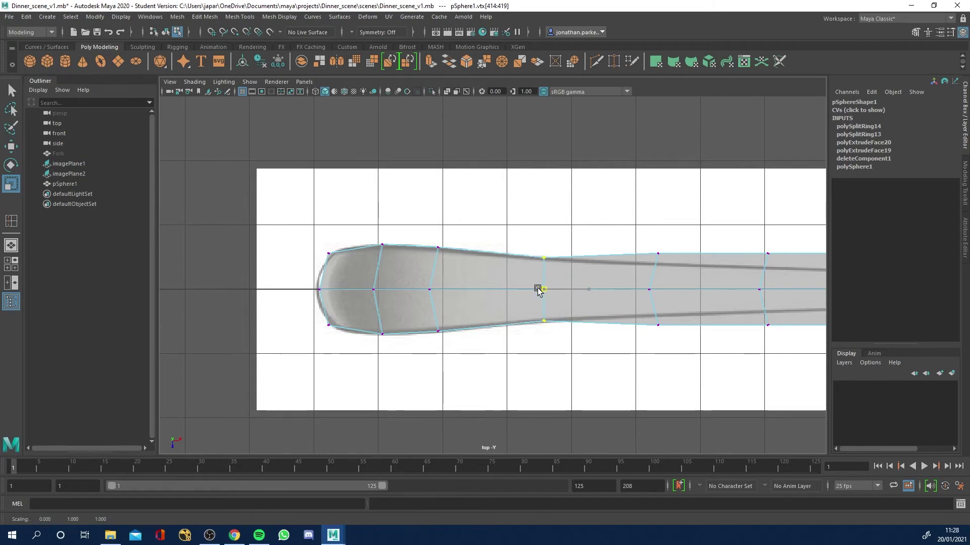
drag(449, 202, 413, 370)
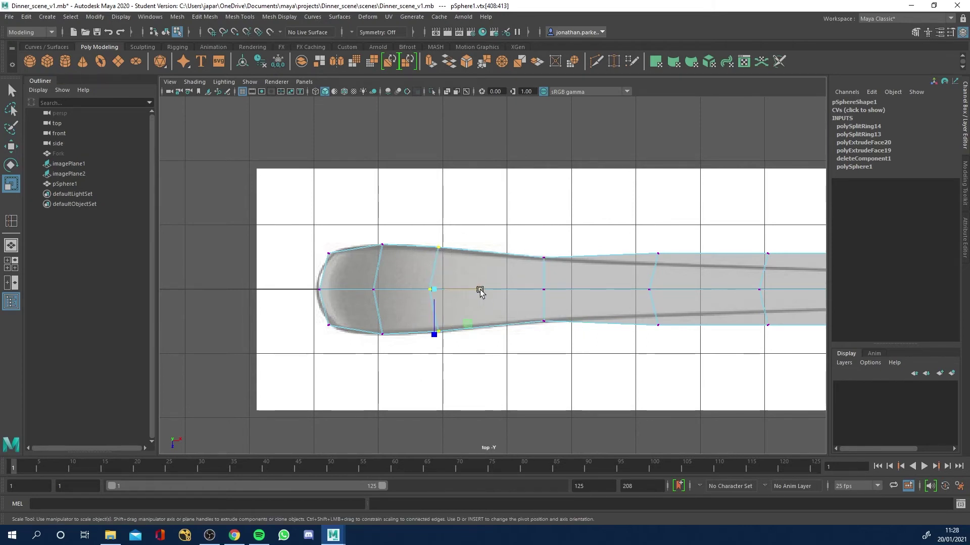
drag(480, 291, 444, 291)
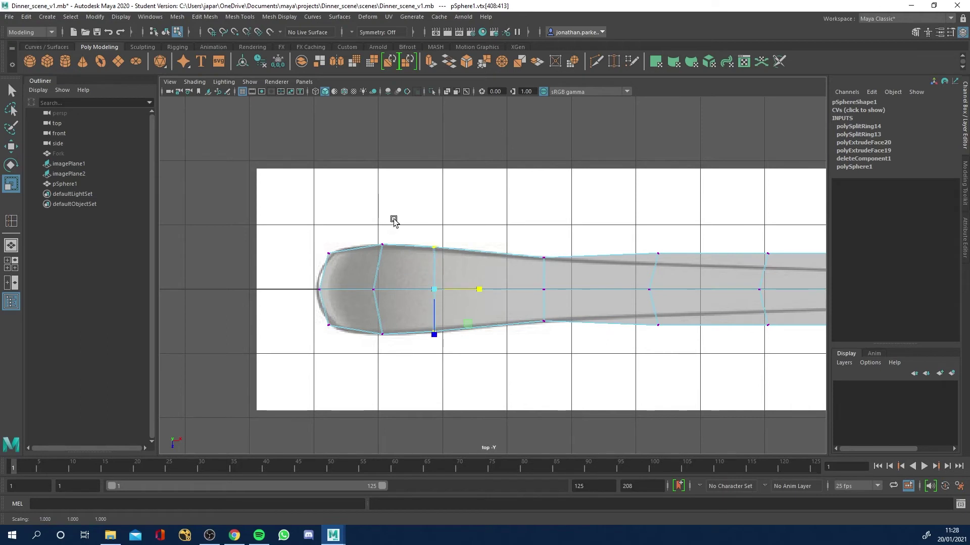
drag(392, 218, 358, 364)
drag(427, 292, 360, 290)
Step: Narrow and straighten the vertex columns further up the handle toward the bowl, tapering the neck
drag(630, 235, 699, 341)
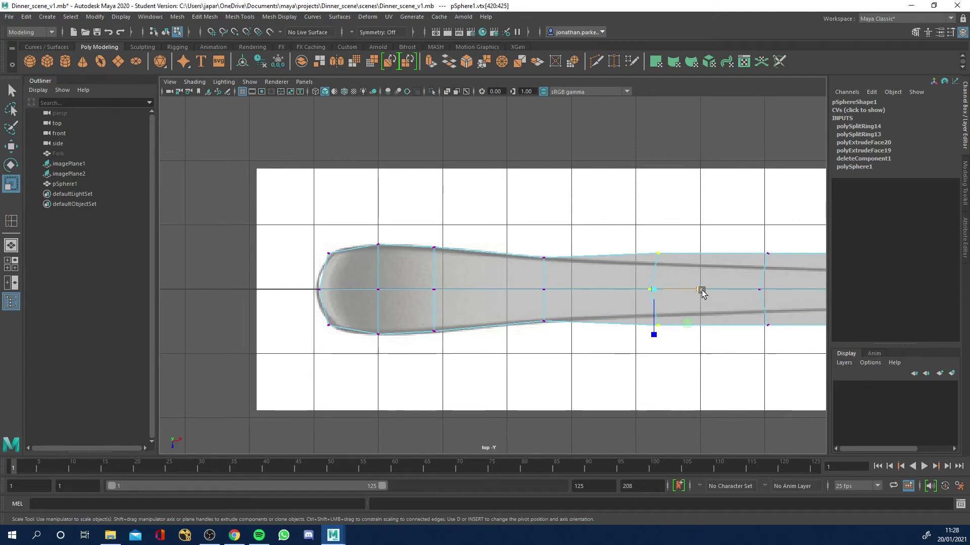
drag(702, 292, 649, 292)
drag(655, 337, 654, 326)
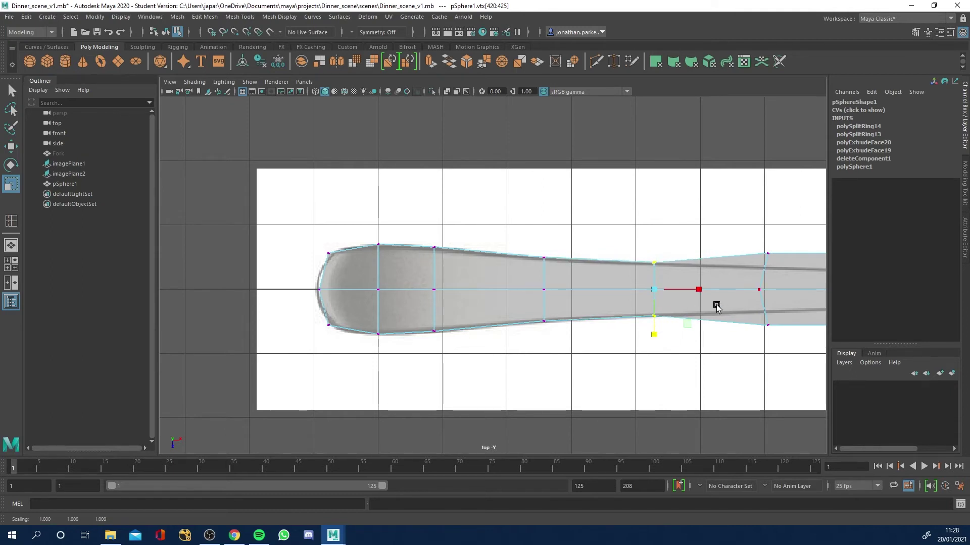
middle_drag(716, 305, 624, 297)
key(ctrl+z)
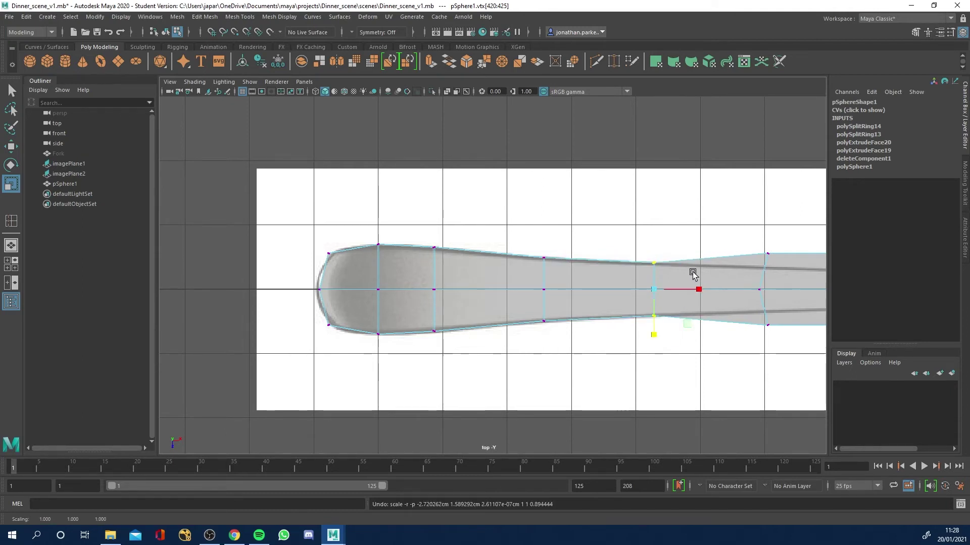
alt+middle_drag(734, 212, 551, 222)
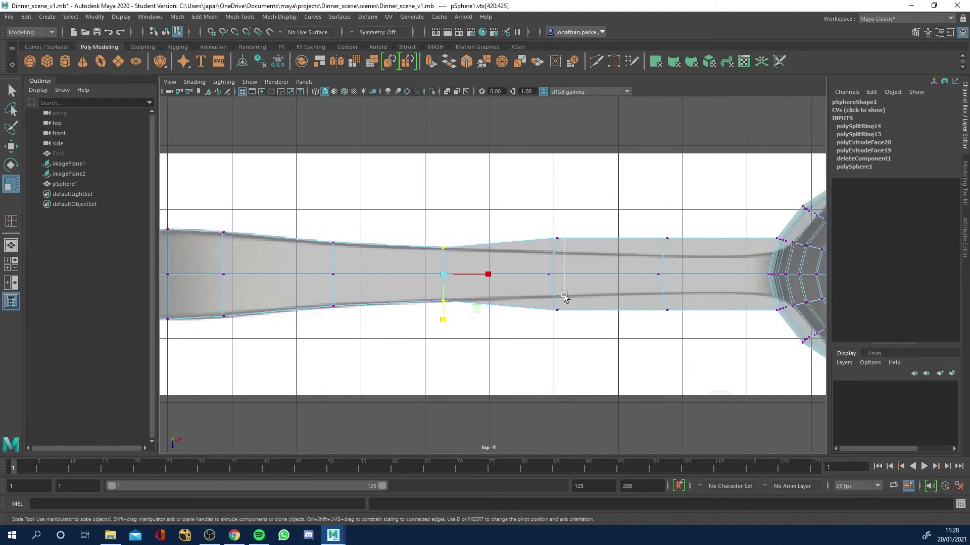
mouse_move(564, 295)
mouse_down()
mouse_move(578, 340)
mouse_move(554, 319)
mouse_move(554, 306)
mouse_up()
drag(598, 274, 534, 279)
drag(646, 222, 692, 368)
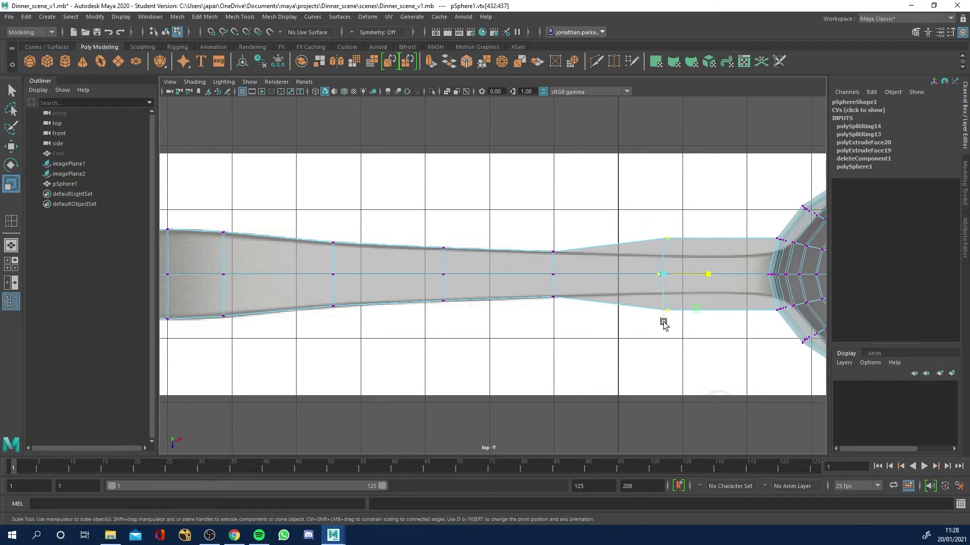
drag(663, 324, 658, 303)
drag(705, 278, 657, 275)
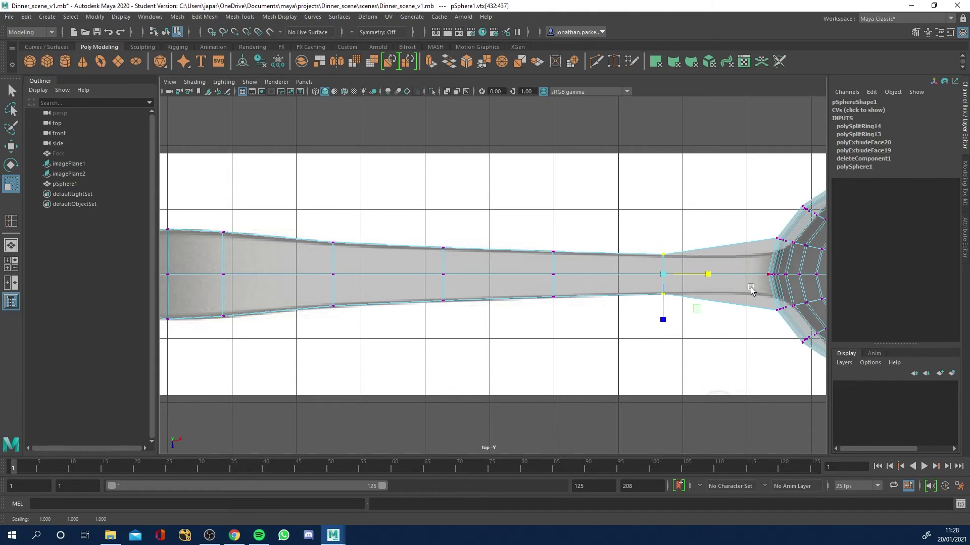
key(space)
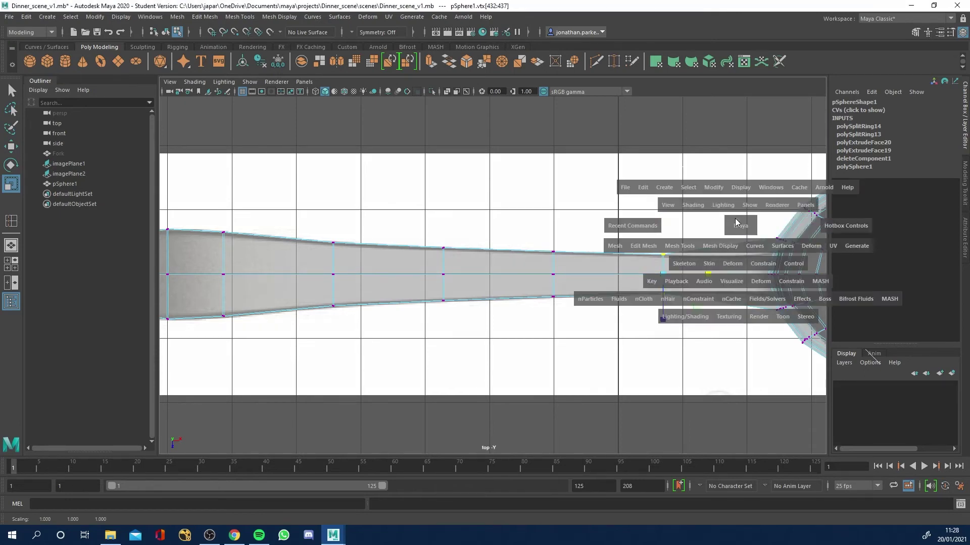
alt+middle_drag(753, 226, 623, 222)
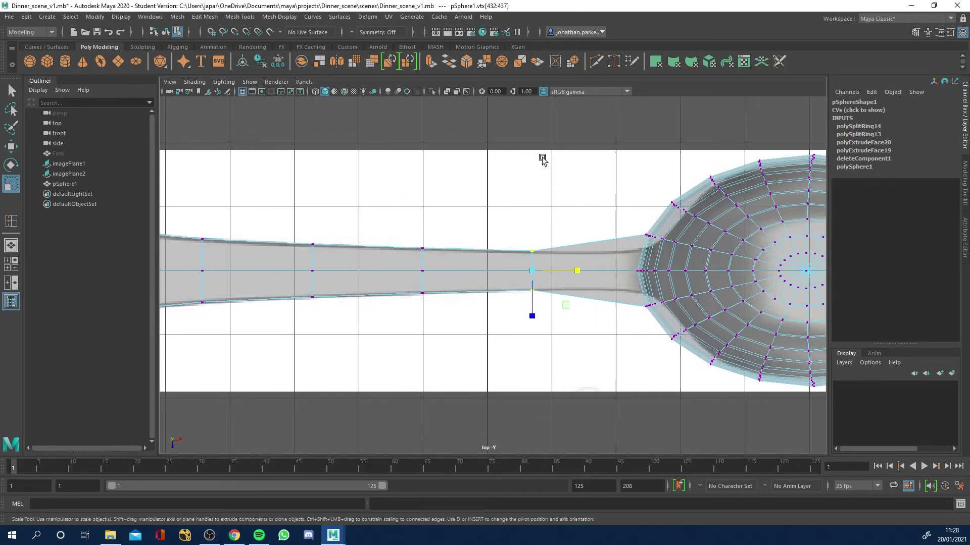
Step: Insert an edge loop (polySplitRing15) where the handle meets the bowl
click(279, 16)
mouse_move(239, 17)
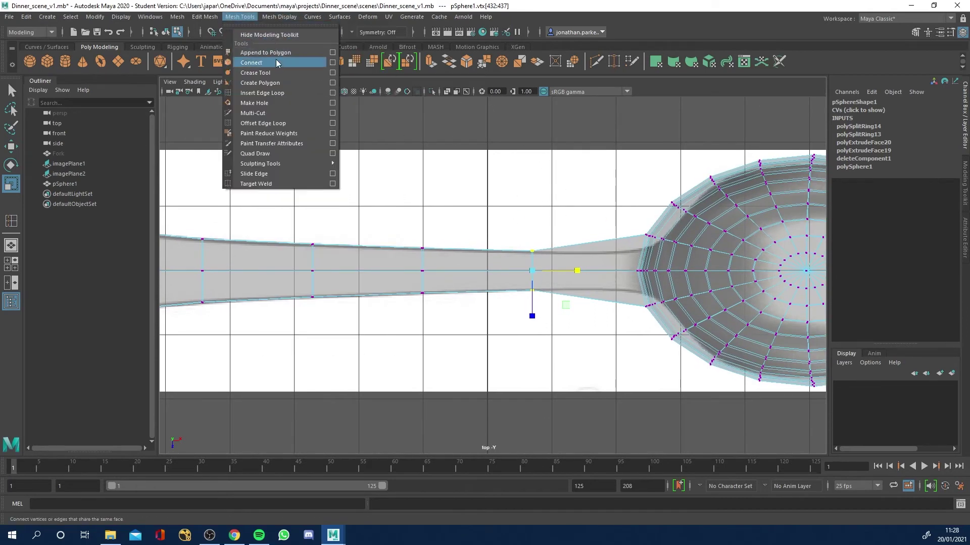
click(271, 93)
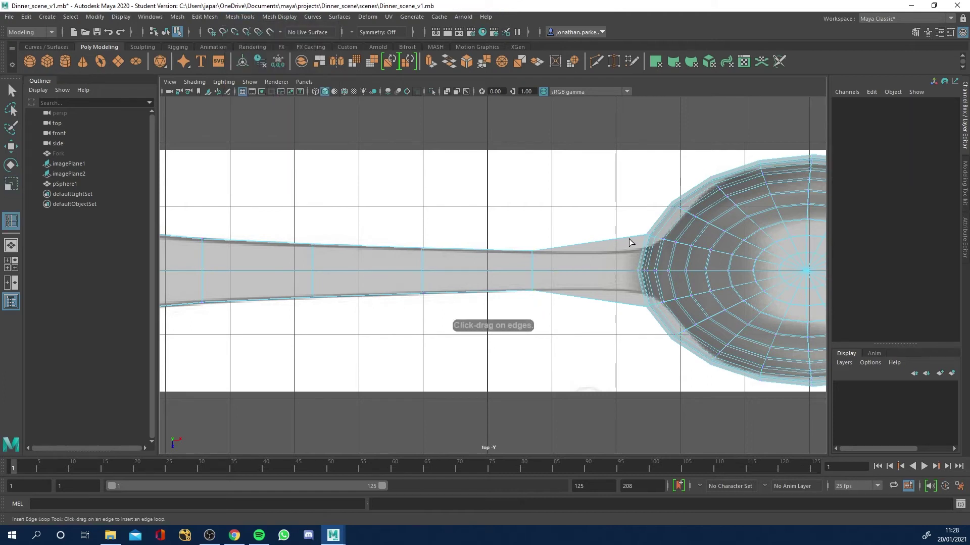
click(630, 242)
drag(632, 241, 622, 243)
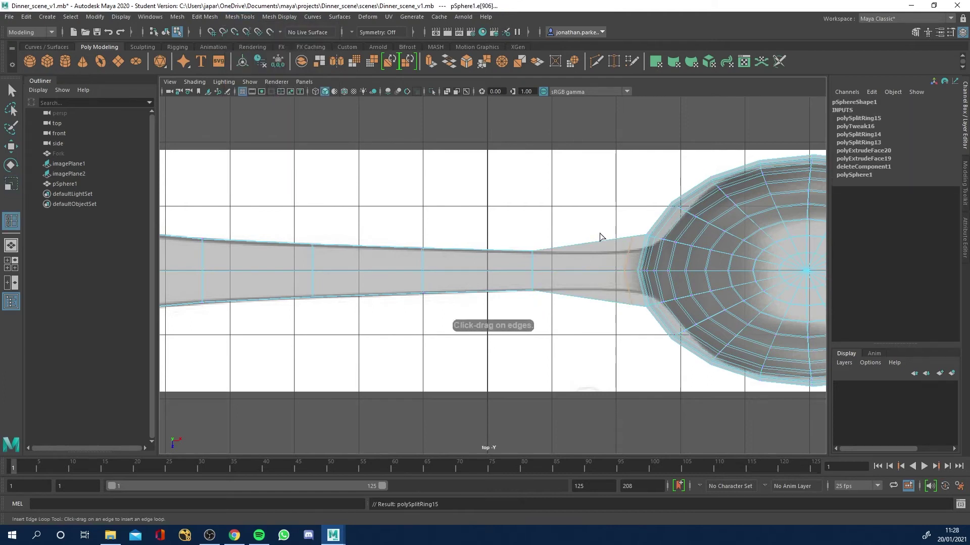
key(q)
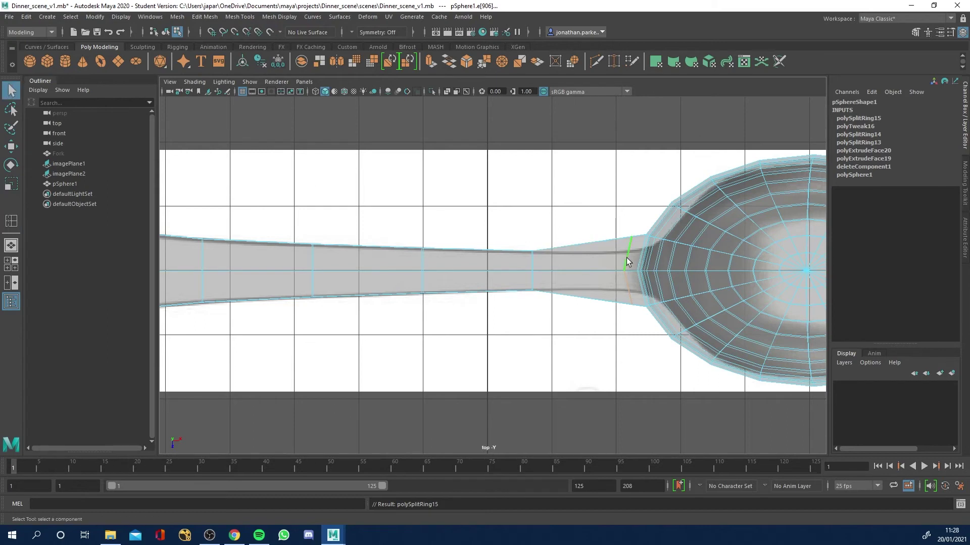
Step: Select the new loop's vertices and scale them narrower to match the reference neck
right_drag(627, 262, 604, 256)
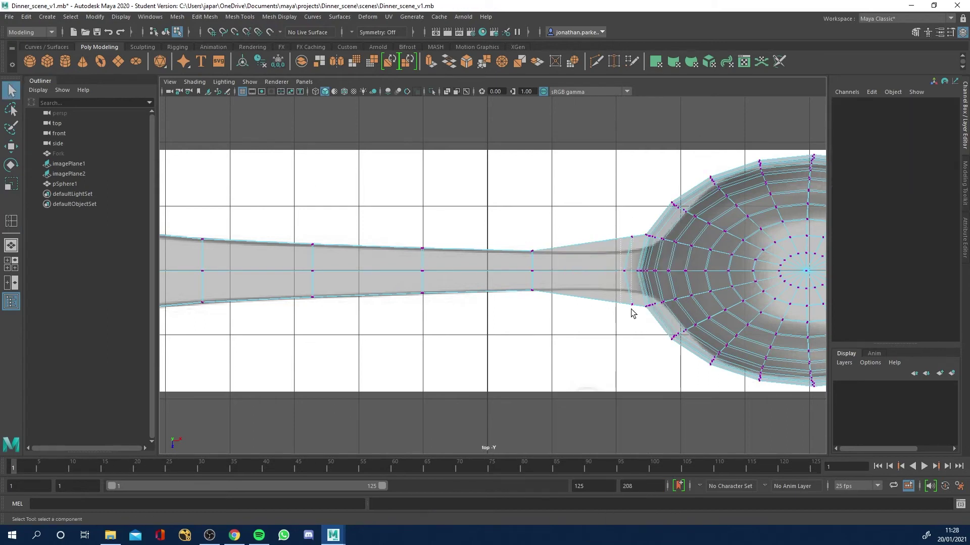
drag(635, 329, 634, 326)
key(r)
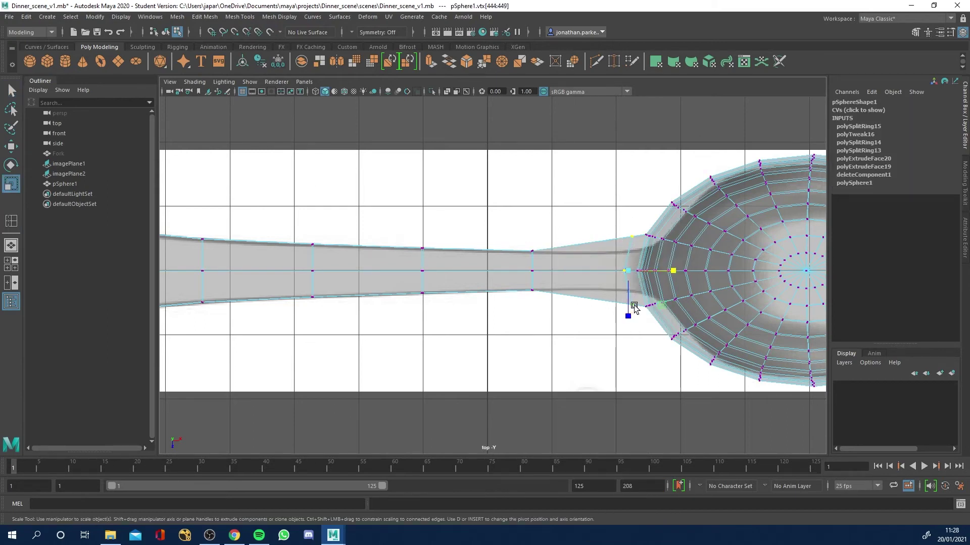
drag(681, 279, 622, 273)
drag(628, 320, 632, 301)
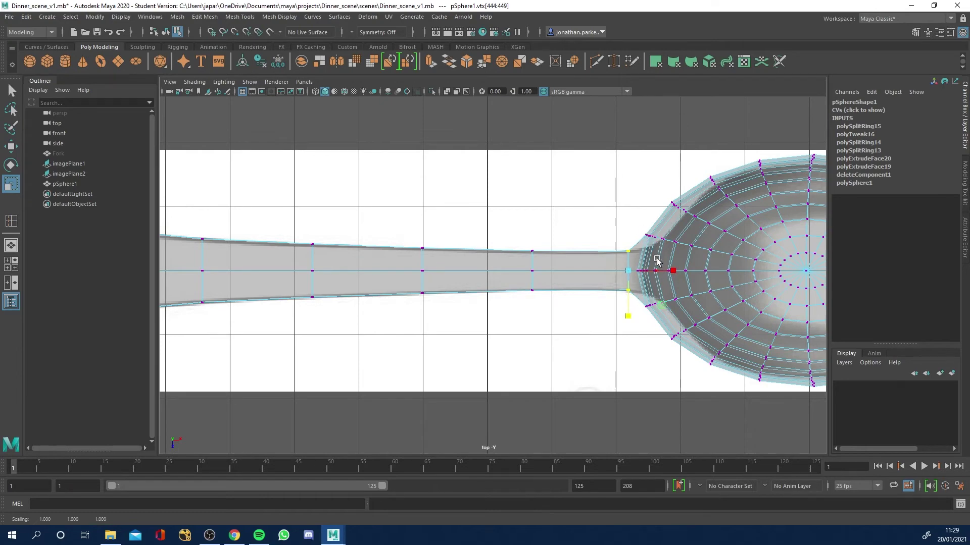
key(space)
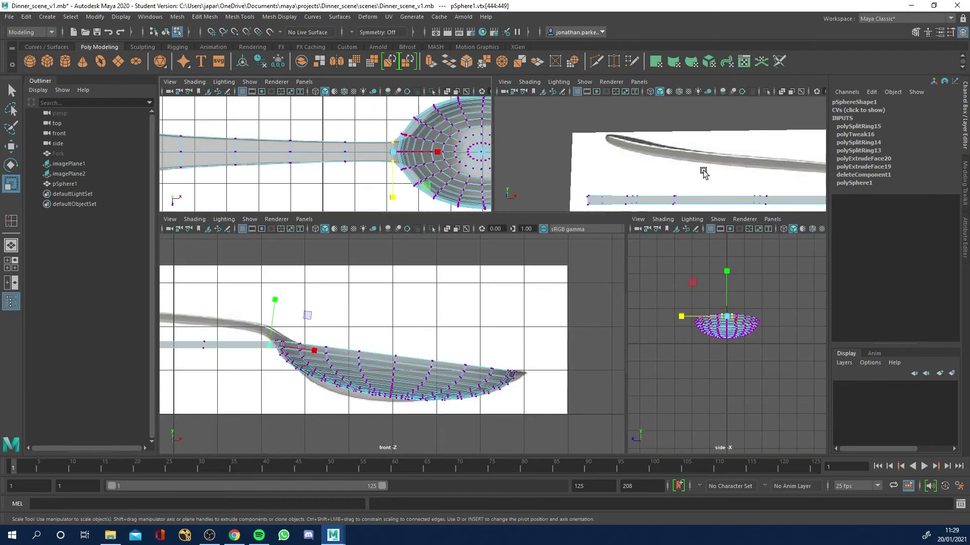
Step: Maximize the perspective view, zoom to the bowl-handle joint and select a rim vertex
key(space)
alt+drag(689, 187, 350, 233)
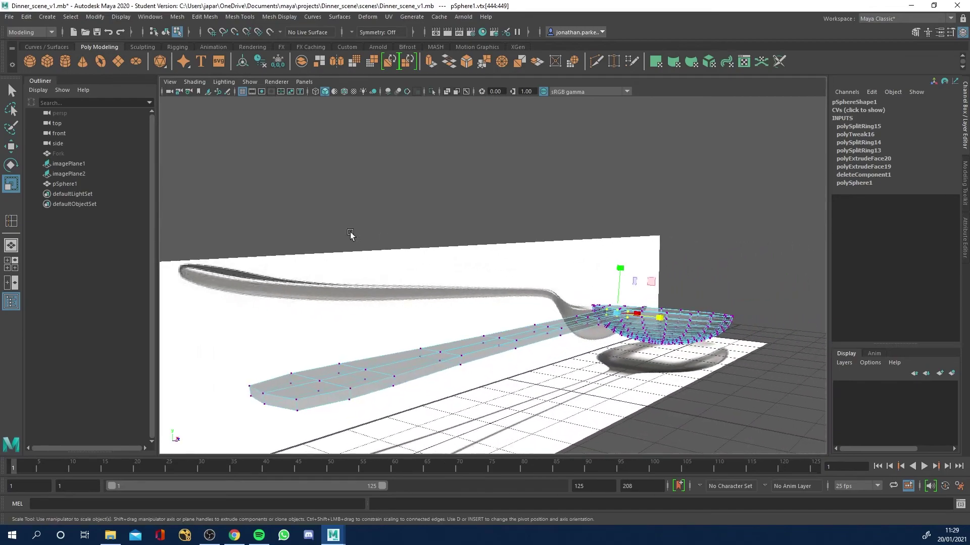
alt+drag(523, 300, 600, 299)
alt+right_drag(600, 298, 647, 275)
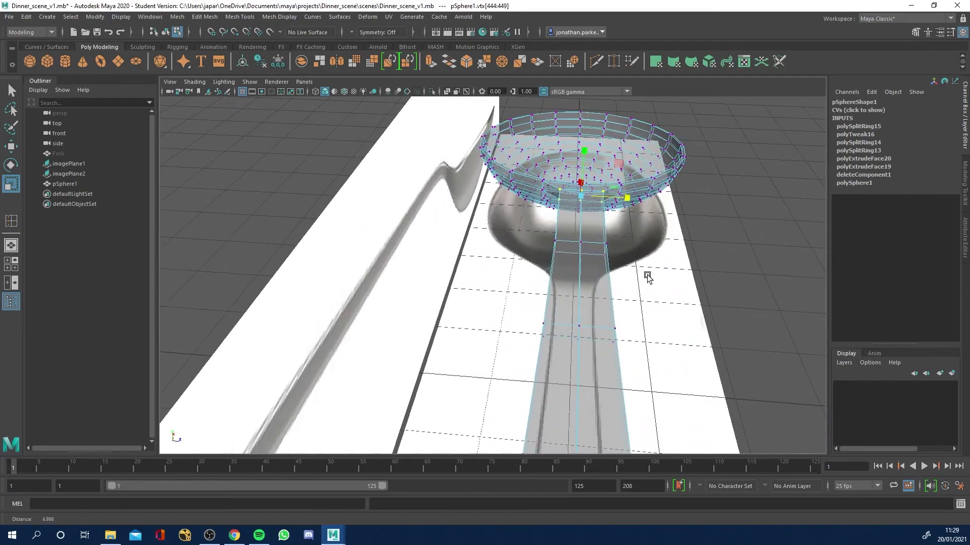
alt+middle_drag(538, 243, 524, 275)
alt+right_drag(524, 275, 622, 254)
alt+middle_drag(582, 330, 570, 379)
alt+right_drag(573, 278, 604, 233)
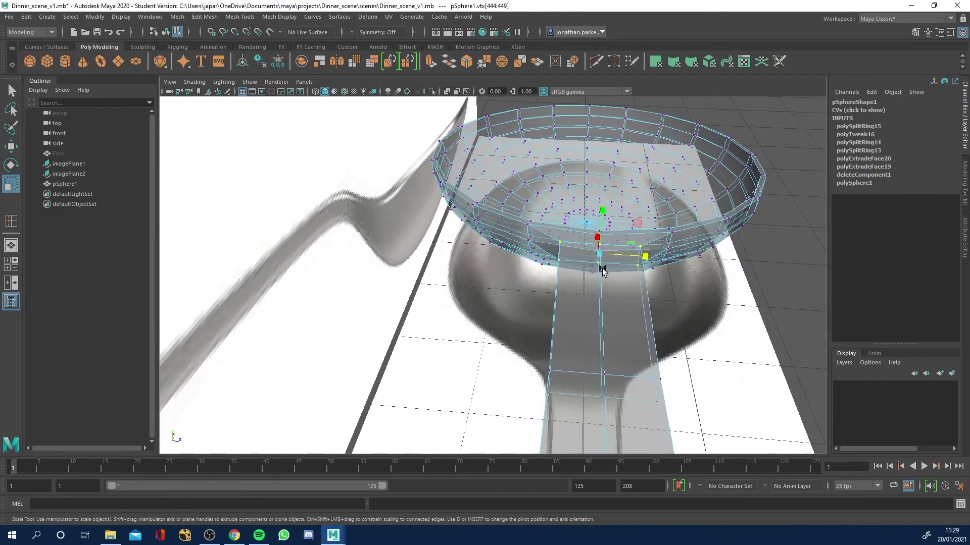
alt+middle_drag(604, 233, 495, 347)
click(437, 312)
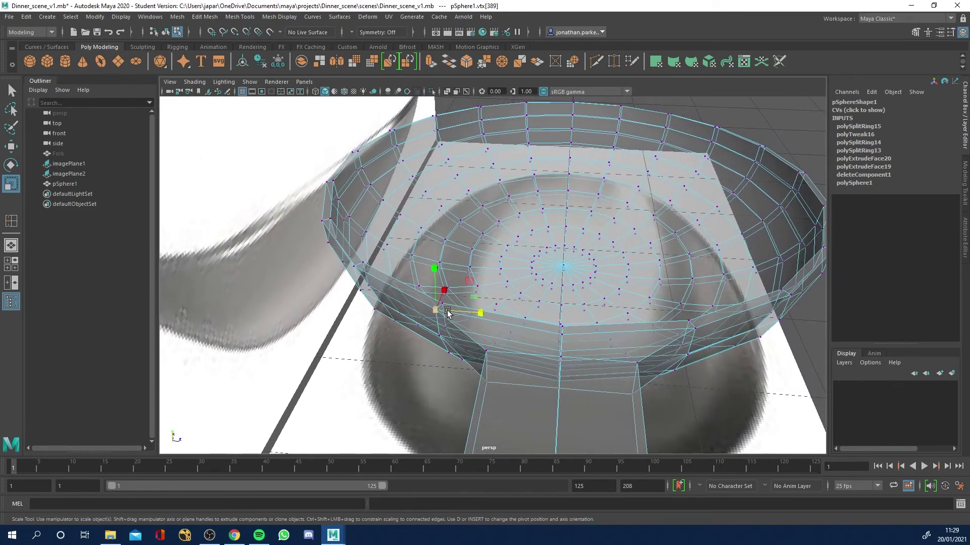
click(444, 302)
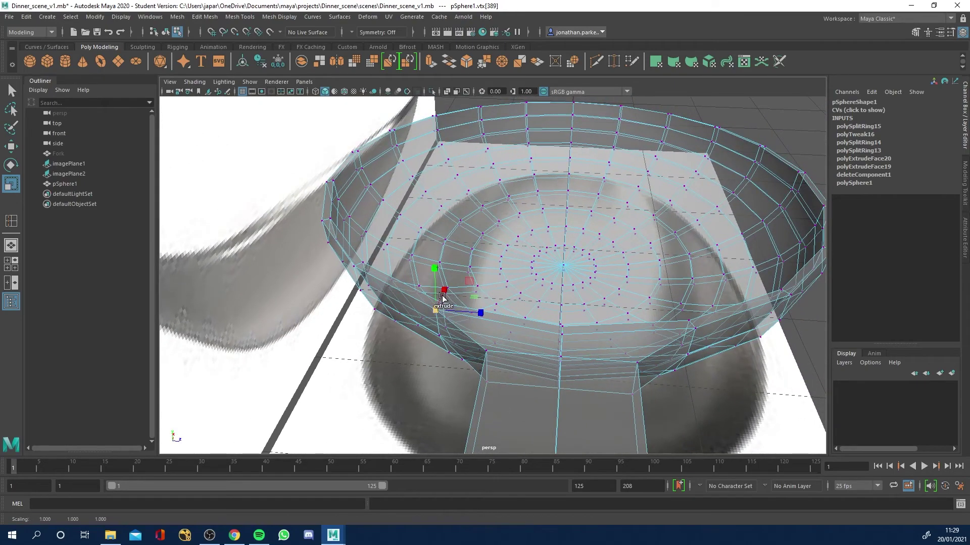
Step: Try nudging the rim vertex sideways, then undo both vertex edits
alt+drag(463, 314, 419, 298)
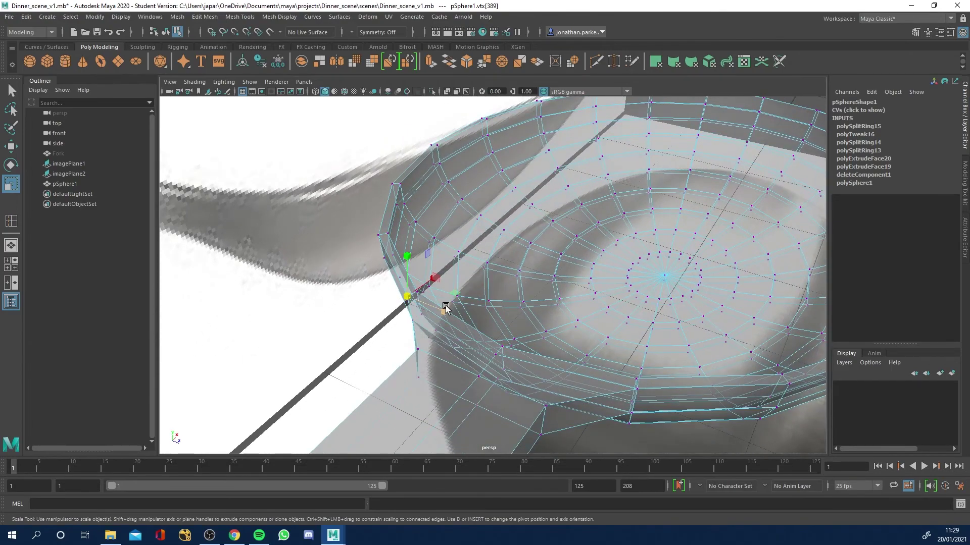
alt+right_drag(446, 306, 483, 318)
alt+drag(483, 318, 433, 309)
alt+middle_drag(434, 309, 457, 332)
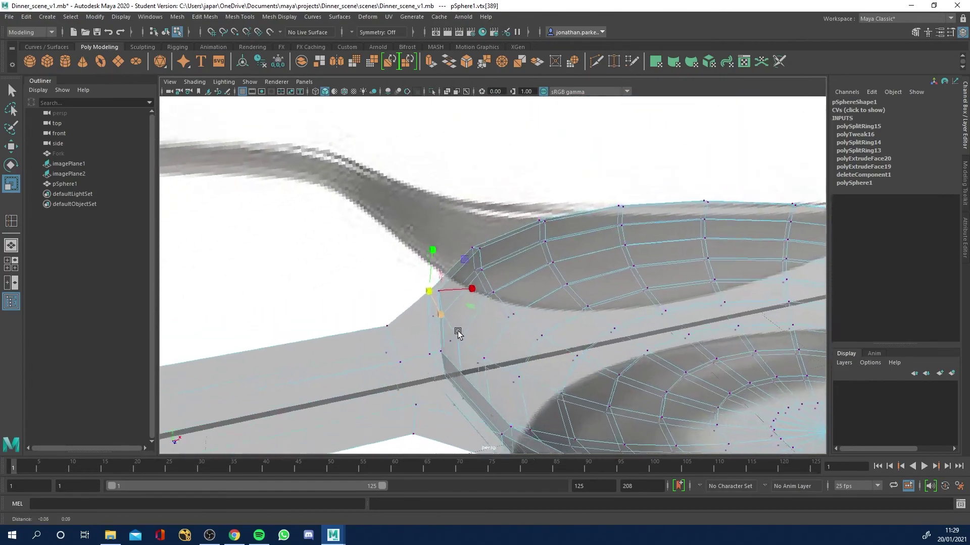
alt+drag(458, 334, 517, 380)
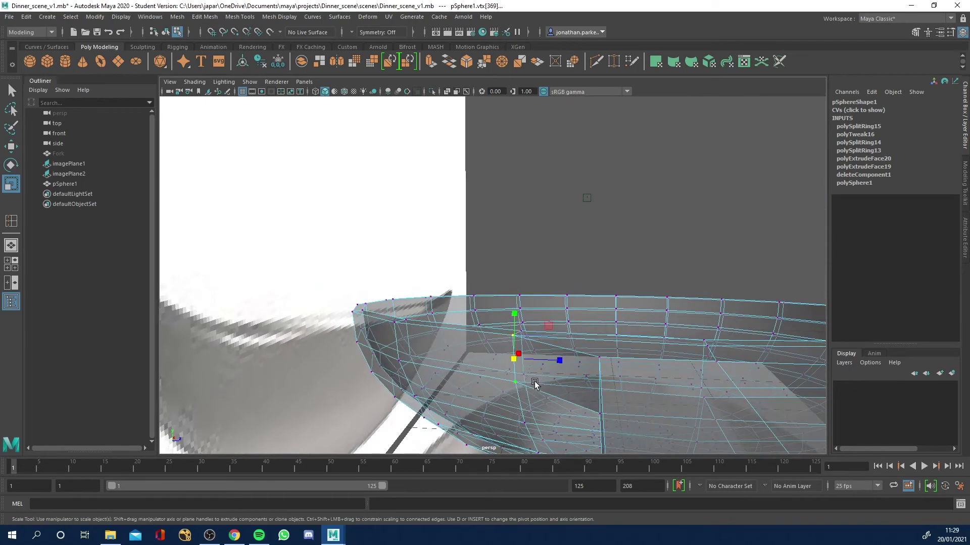
key(w)
drag(562, 361, 529, 316)
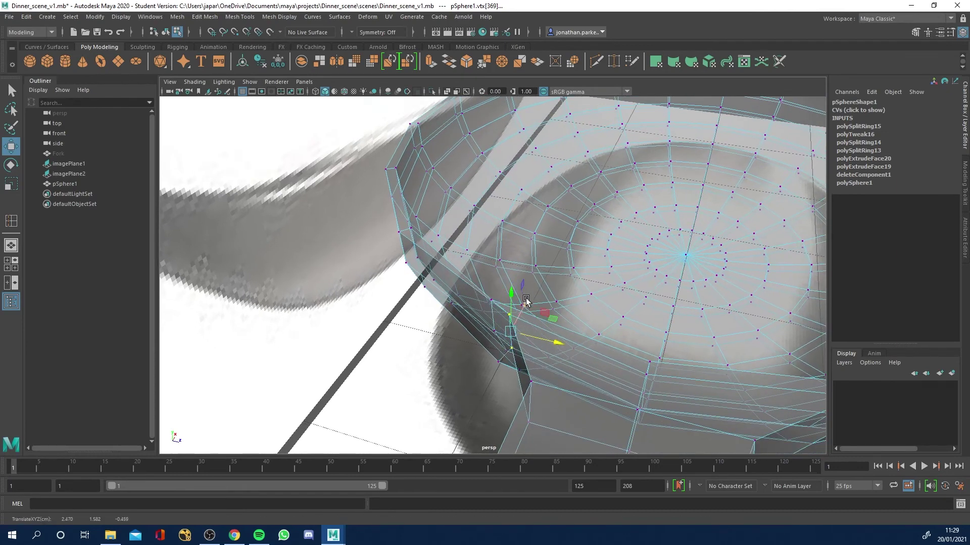
key(ctrl+z)
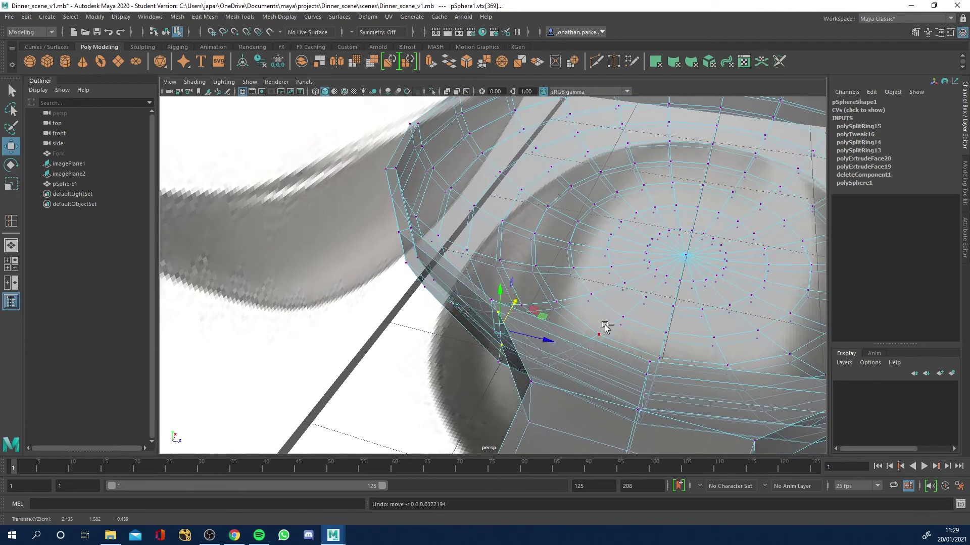
key(ctrl+z)
Step: Orbit out to a side-on view of the spoon and return to the four-view layout
alt+right_drag(677, 407, 401, 331)
alt+drag(606, 404, 493, 309)
alt+right_drag(493, 309, 196, 266)
alt+drag(195, 266, 472, 288)
key(space)
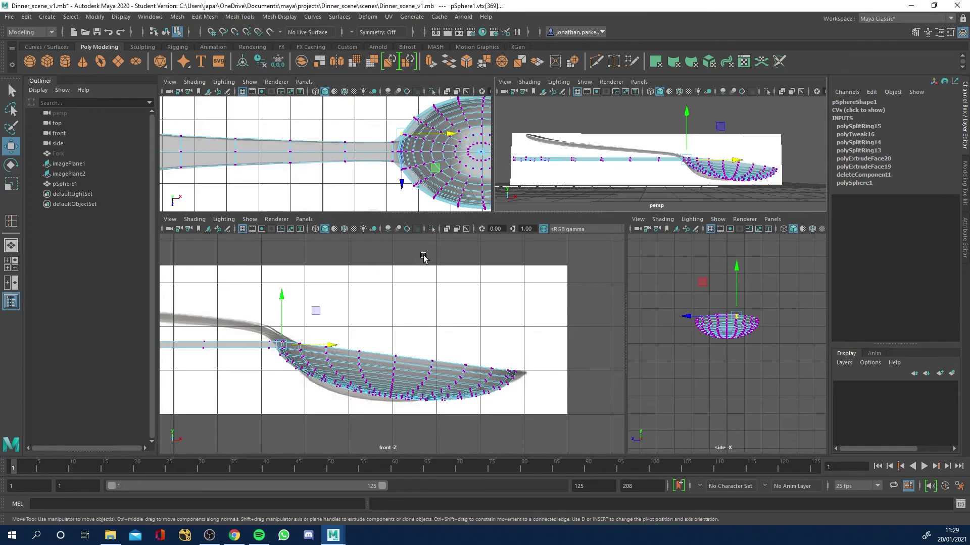
Step: Maximize the front view, select the handle-end vertices and raise them to the reference tip
key(space)
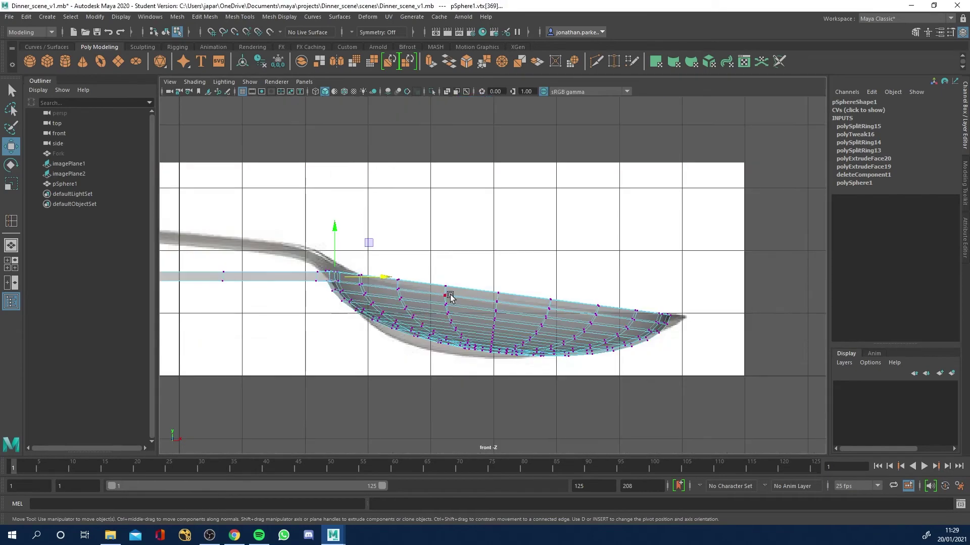
alt+right_drag(450, 297, 435, 279)
alt+middle_drag(434, 279, 736, 302)
right_drag(350, 300, 299, 261)
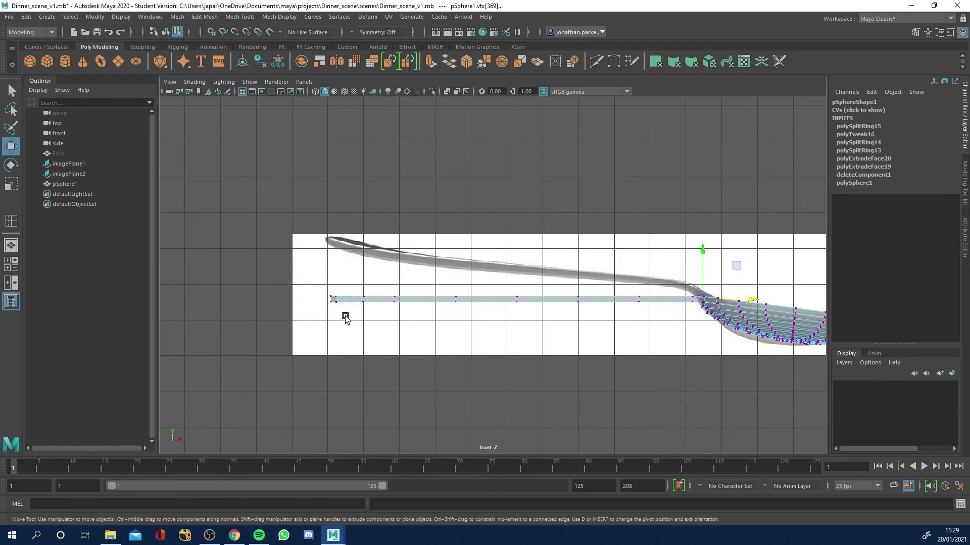
drag(345, 316, 342, 313)
alt+right_drag(311, 244, 324, 237)
alt+middle_drag(265, 226, 440, 278)
scroll(441, 277, up, 1)
drag(433, 312, 415, 221)
Step: Raise the next two handle vertex sections onto the reference curve
drag(487, 322, 479, 236)
scroll(474, 274, up, 1)
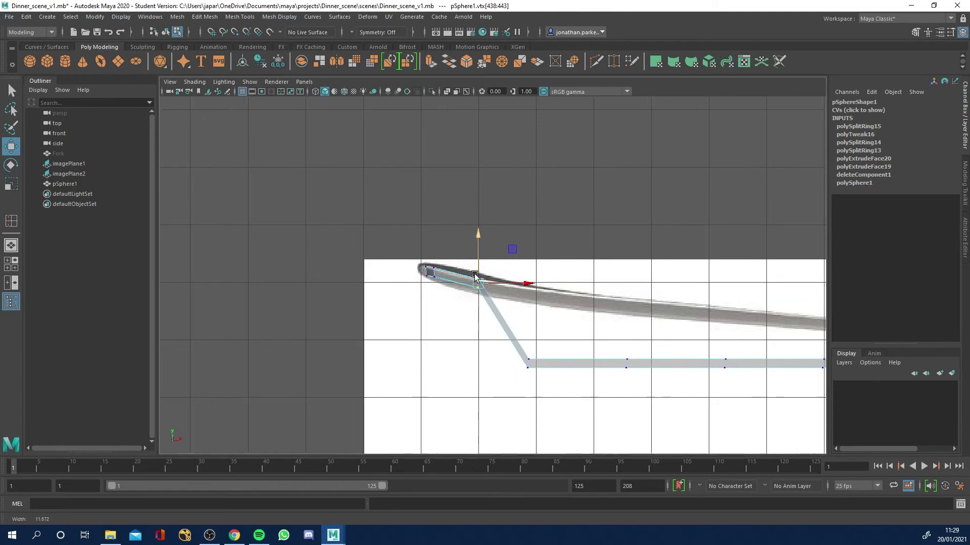
scroll(475, 275, up, 1)
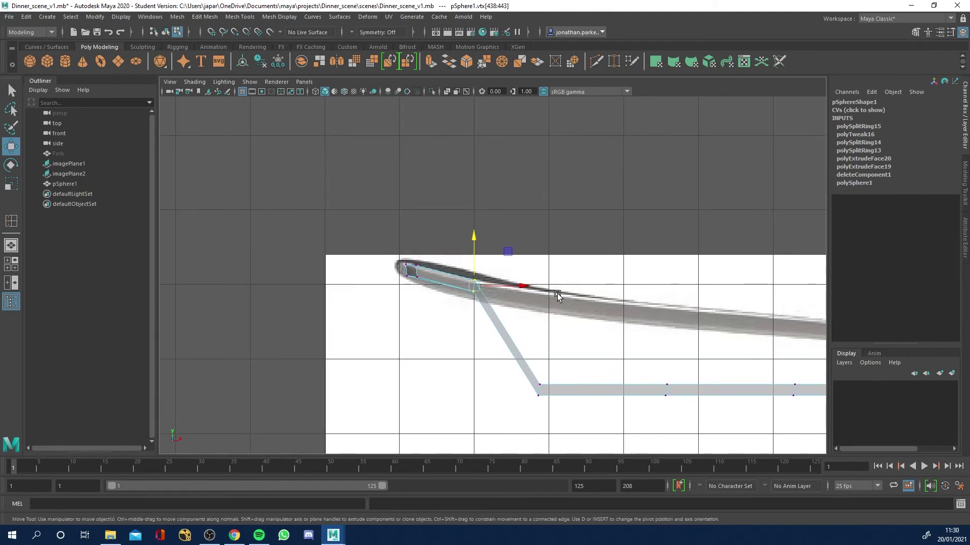
drag(535, 415, 550, 376)
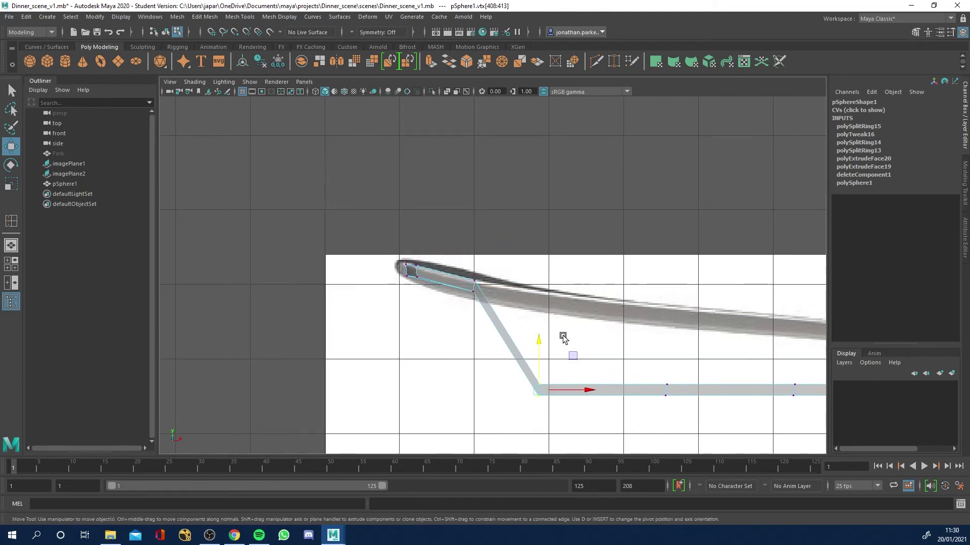
drag(540, 341, 557, 250)
drag(697, 433, 655, 375)
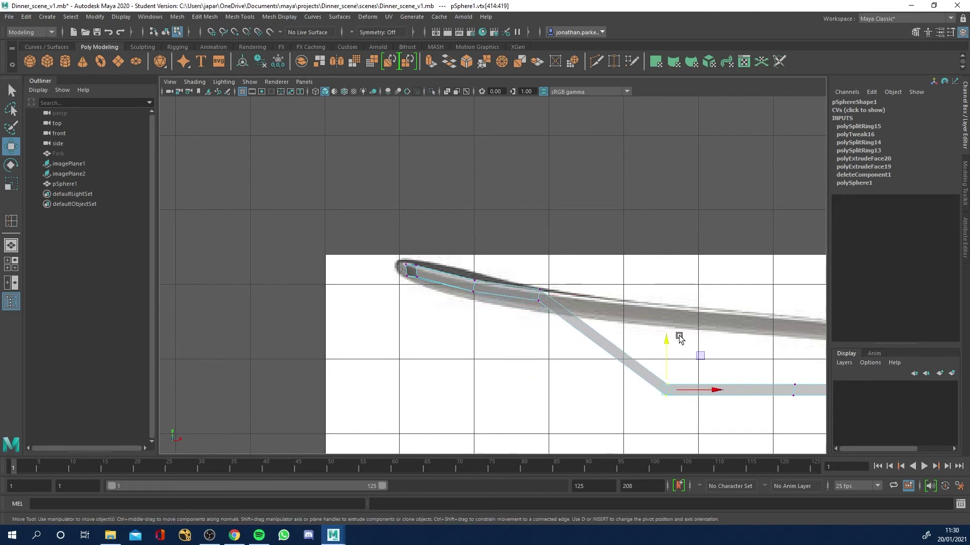
drag(664, 338, 666, 266)
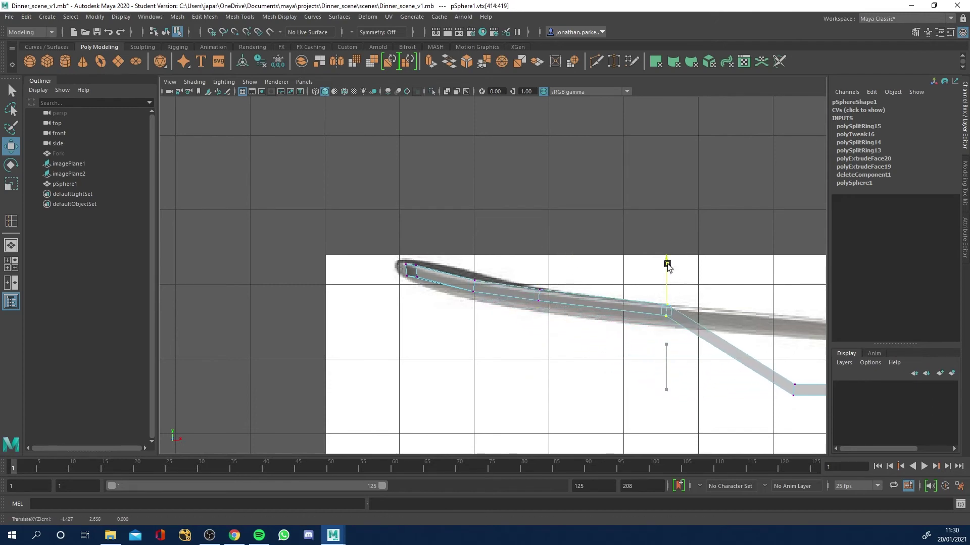
Step: Raise the following handle sections onto the reference, working toward the bowl
alt+middle_drag(763, 300, 517, 310)
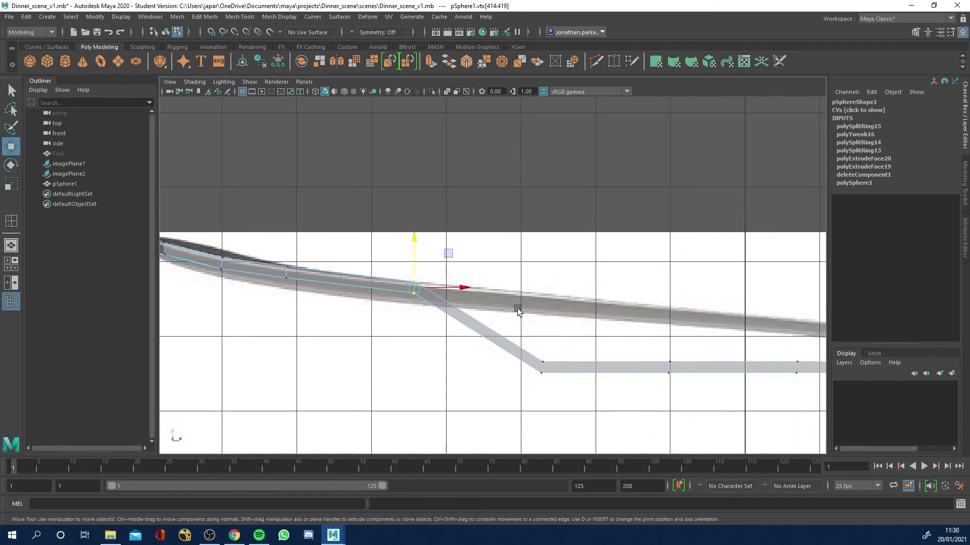
drag(528, 401, 553, 354)
drag(544, 318, 543, 251)
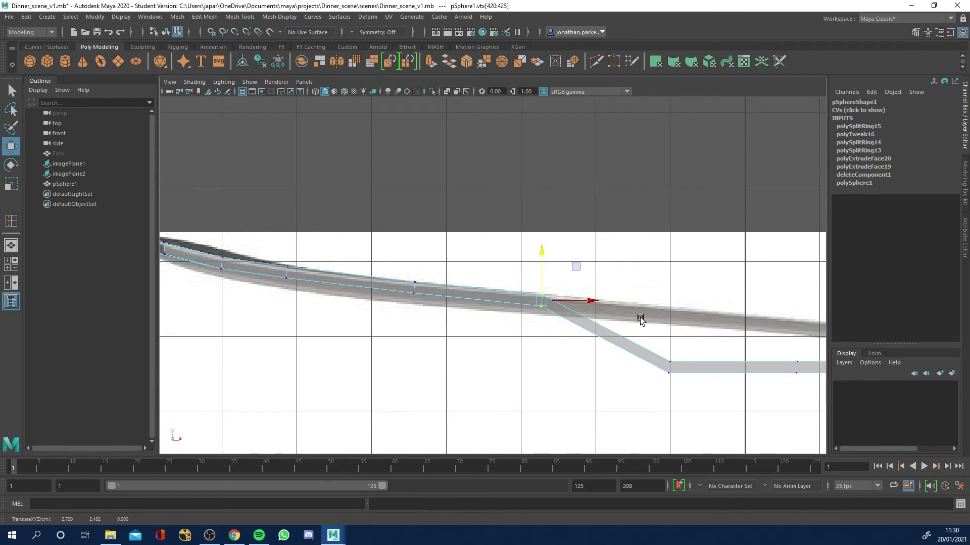
drag(642, 406, 672, 263)
alt+middle_drag(755, 289, 551, 269)
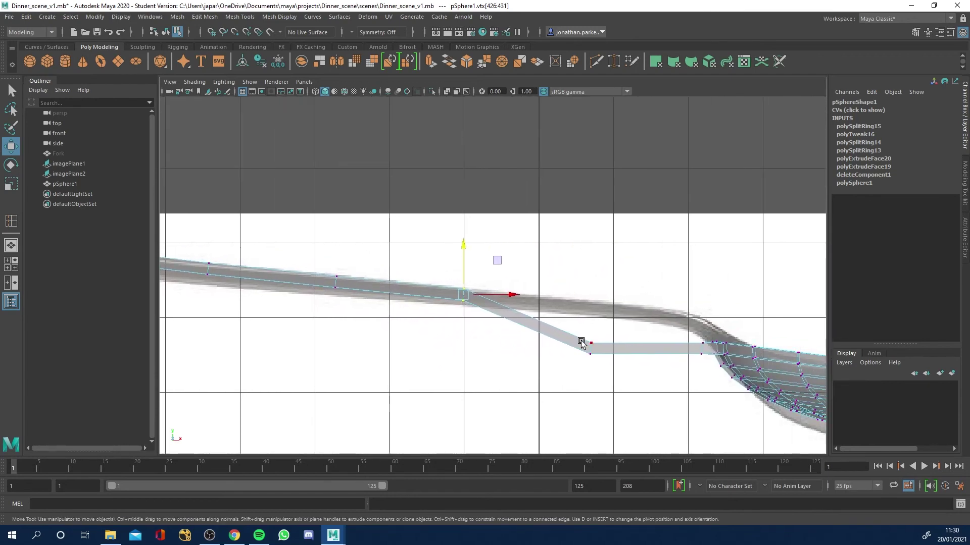
drag(592, 343, 612, 377)
drag(589, 303, 592, 259)
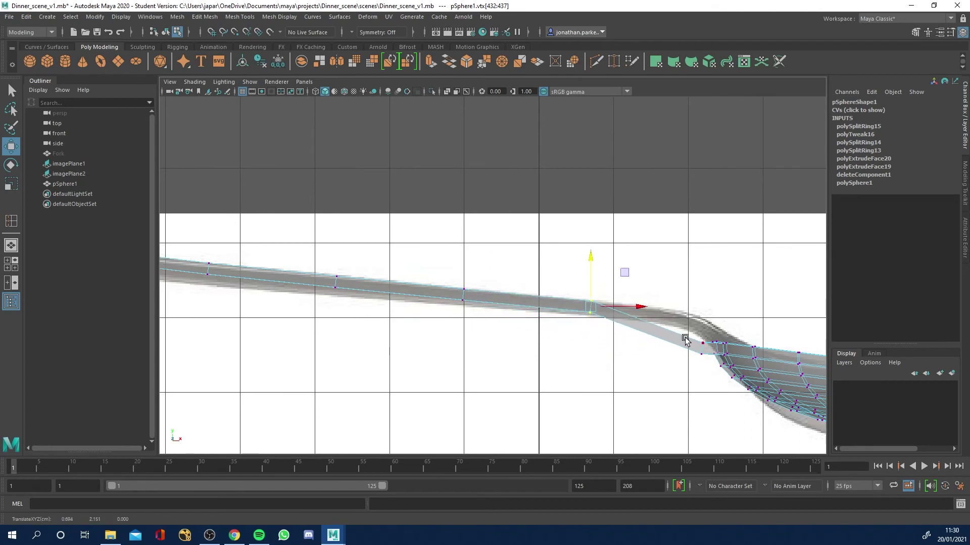
Step: Zoom in on the neck and raise the last handle section there
alt+drag(688, 342, 676, 344)
alt+right_drag(706, 344, 835, 375)
alt+middle_drag(717, 341, 554, 299)
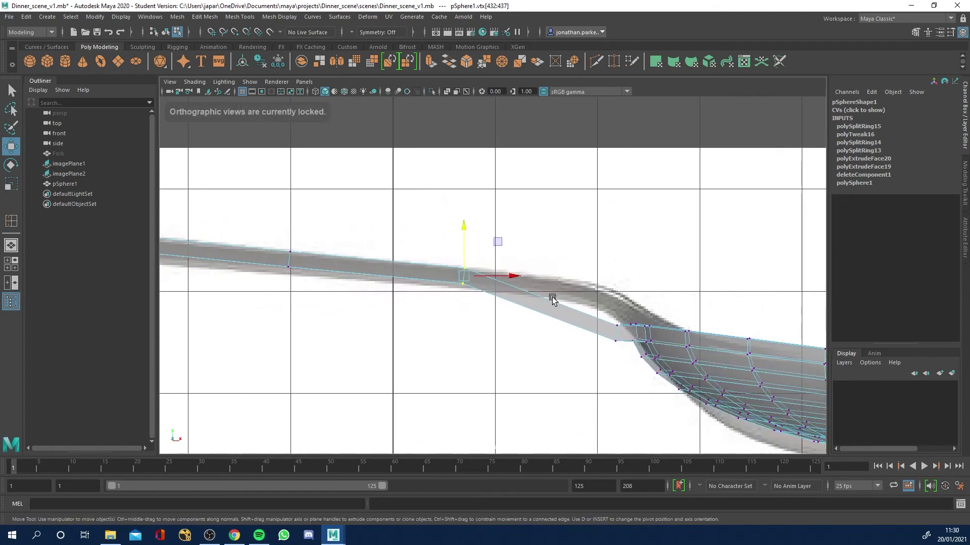
alt+right_drag(554, 299, 639, 298)
alt+middle_drag(607, 279, 519, 248)
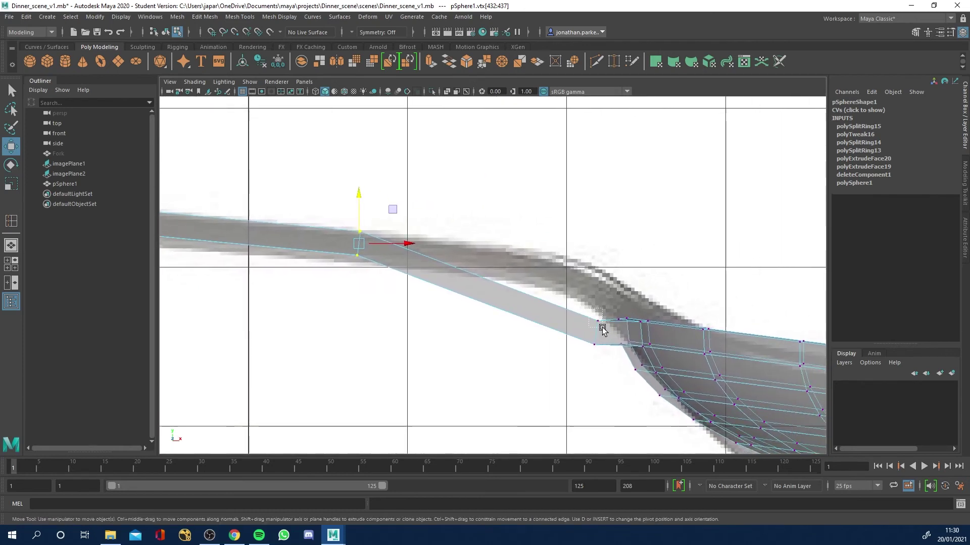
drag(601, 369, 602, 369)
drag(596, 287, 597, 270)
scroll(626, 354, down, 6)
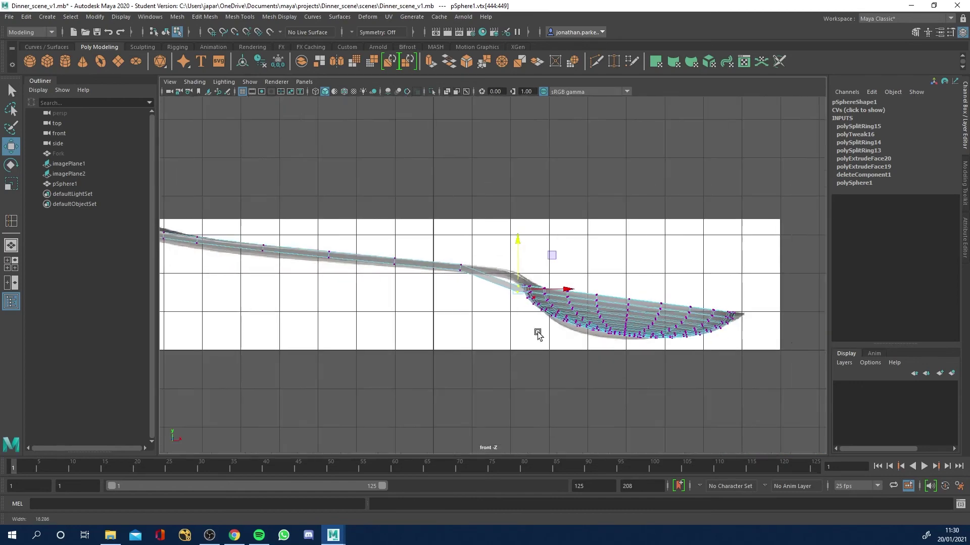
Step: Try raising the vertices at the top of the bowl, then undo it
click(511, 319)
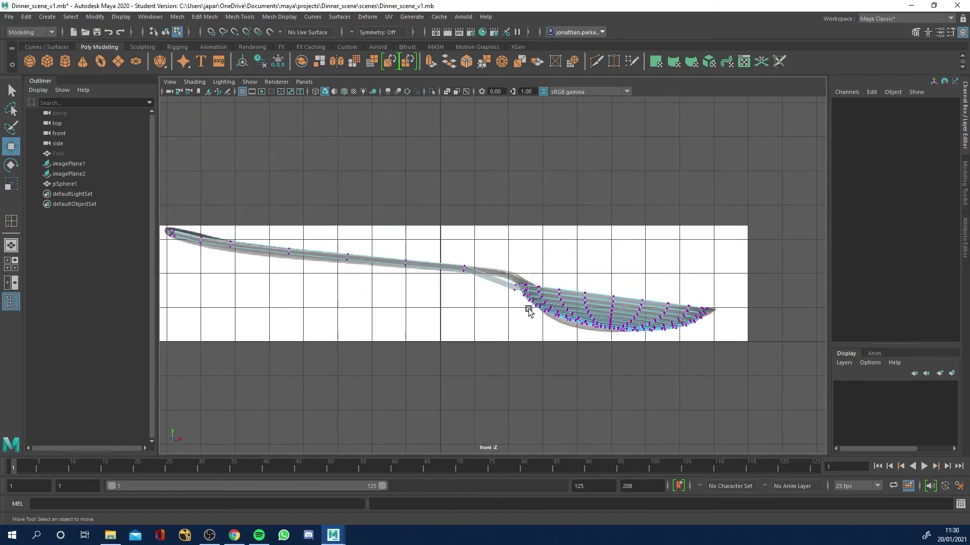
drag(528, 311, 512, 283)
drag(522, 248, 523, 225)
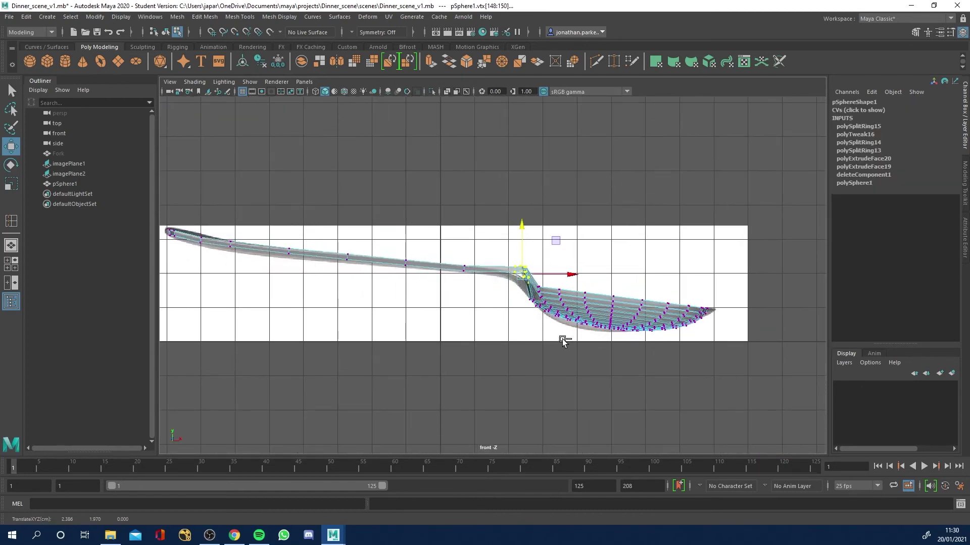
key(ctrl+z)
key(ctrl+z)
Step: Raise the neck vertices and shift them slightly toward the handle
scroll(498, 276, up, 5)
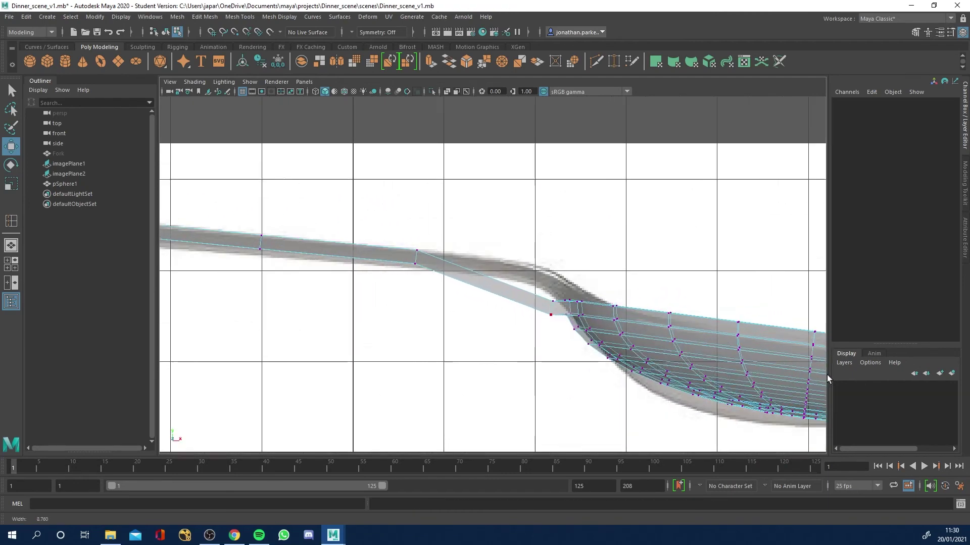
drag(547, 299, 566, 343)
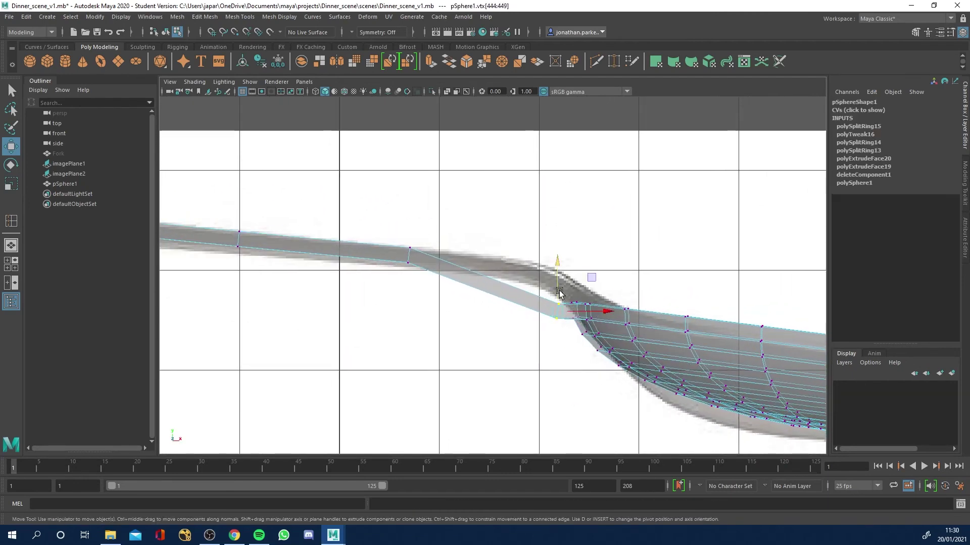
drag(554, 268, 554, 239)
drag(606, 285, 595, 283)
click(548, 242)
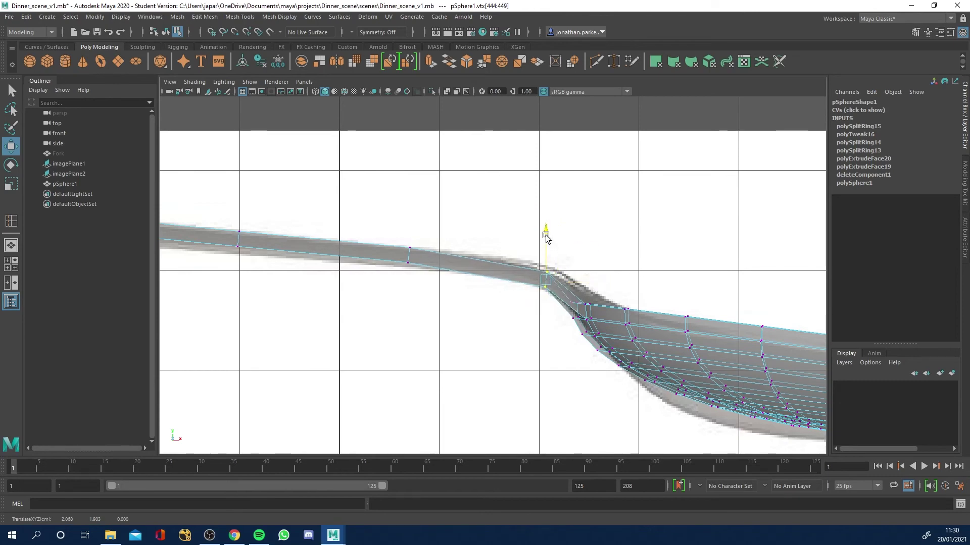
Step: Check the handle end in the four-view layout, then return to the maximized front view
key(space)
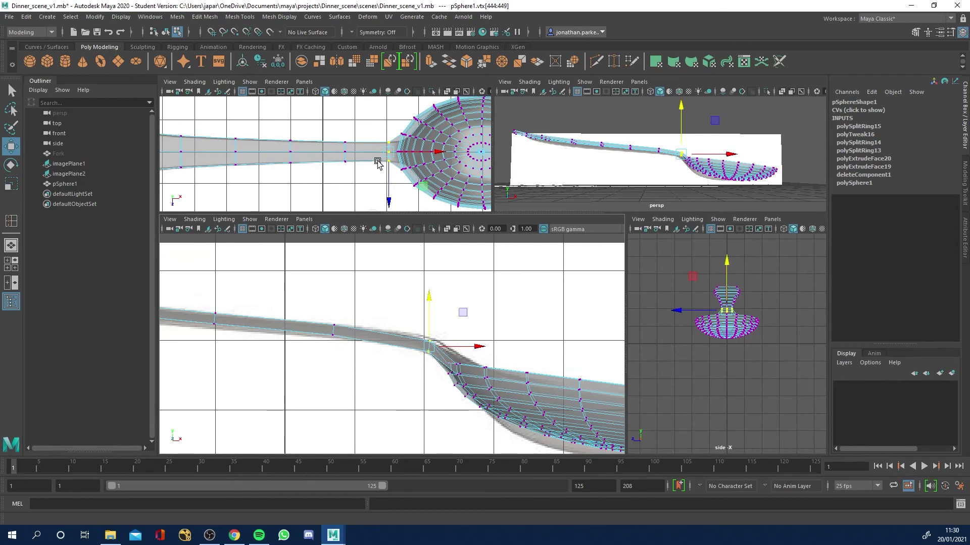
scroll(375, 174, down, 2)
alt+middle_drag(343, 172, 471, 181)
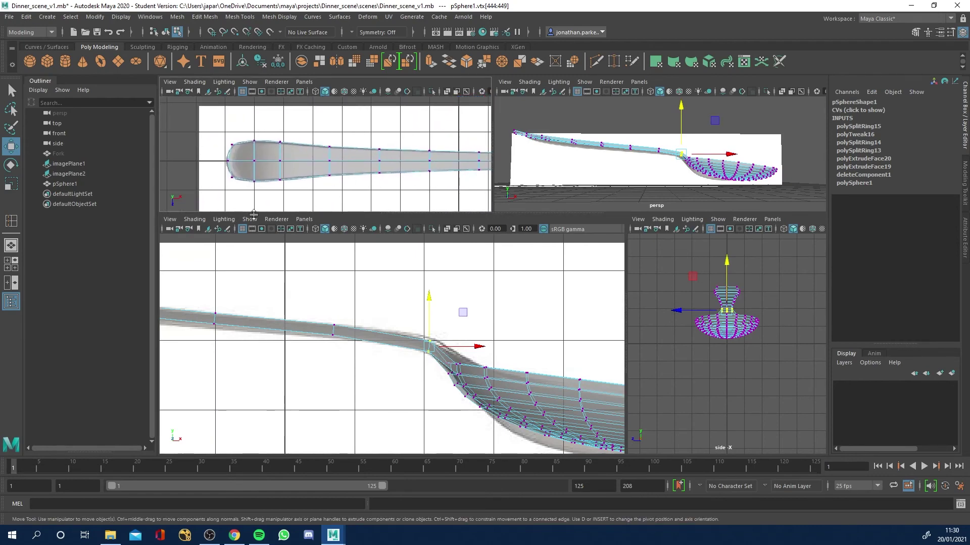
key(space)
alt+middle_drag(315, 266, 433, 278)
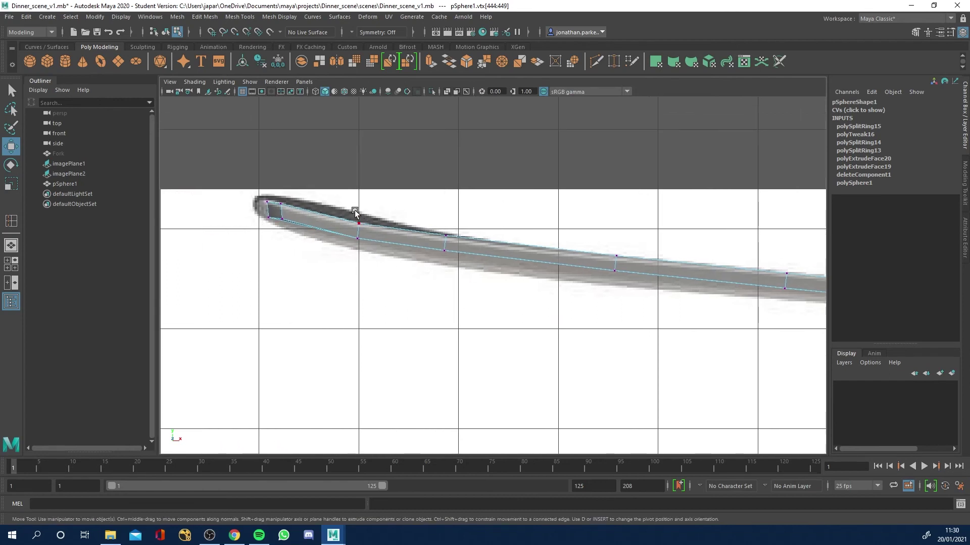
Step: Select the vertex ring at the handle's end and scale it taller vertically
drag(384, 307, 384, 305)
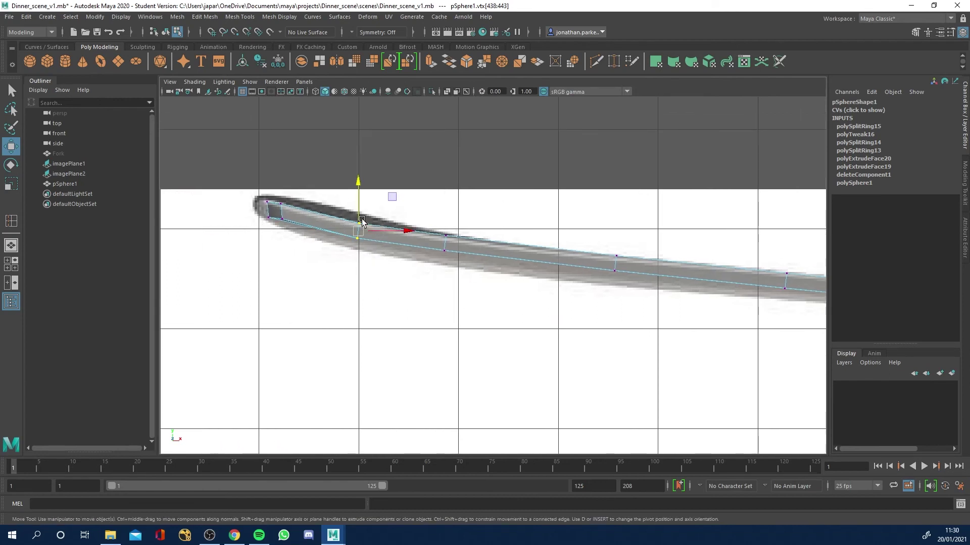
key(r)
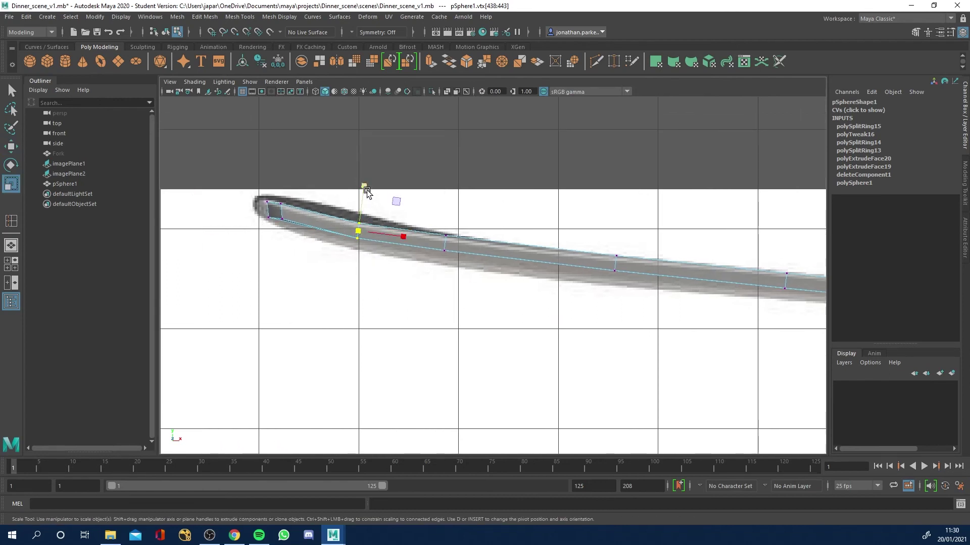
drag(367, 190, 370, 169)
drag(237, 136, 289, 233)
drag(281, 169, 281, 145)
Step: Select the next vertex ring along the handle and scale it slightly taller
drag(431, 219, 475, 280)
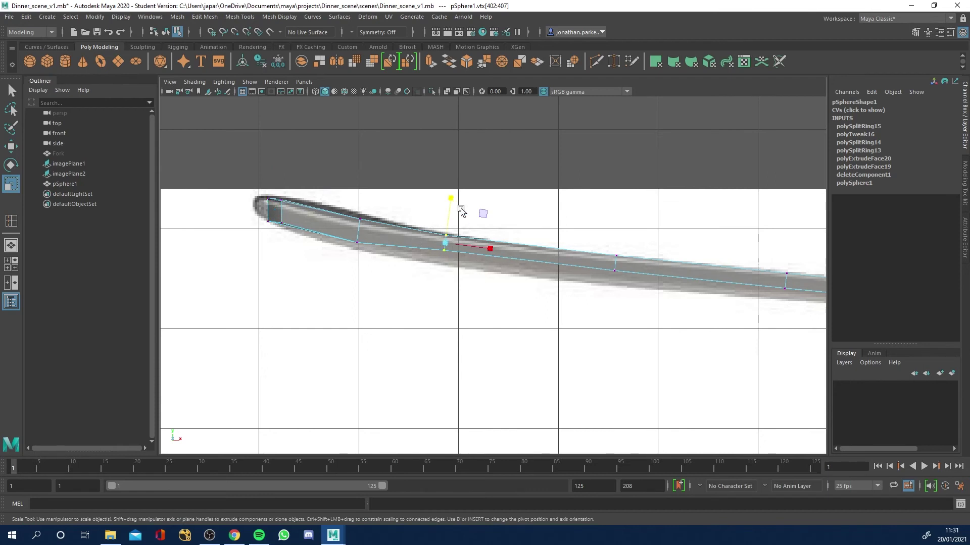
mouse_move(451, 198)
mouse_down()
mouse_move(452, 185)
mouse_move(447, 197)
mouse_up()
key(e)
key(w)
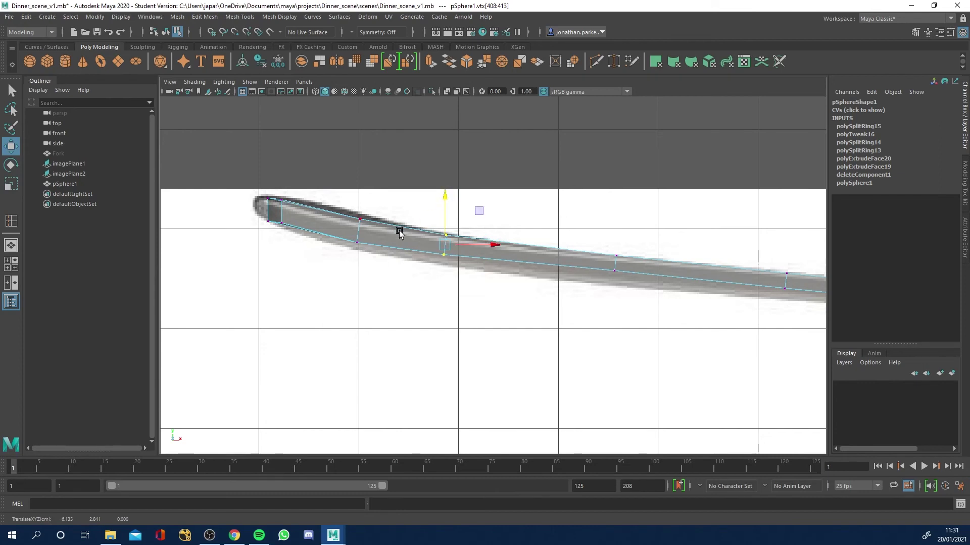
key(r)
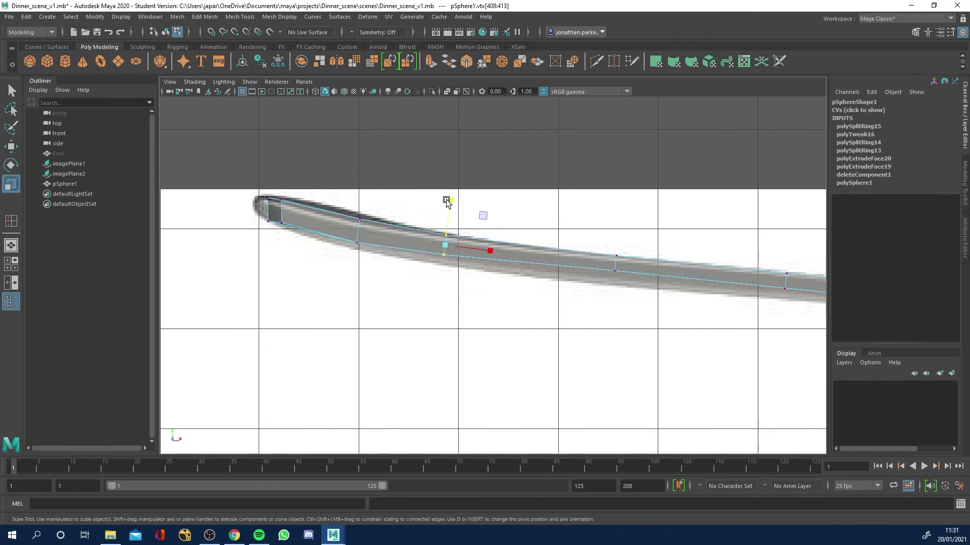
drag(446, 202, 449, 200)
key(w)
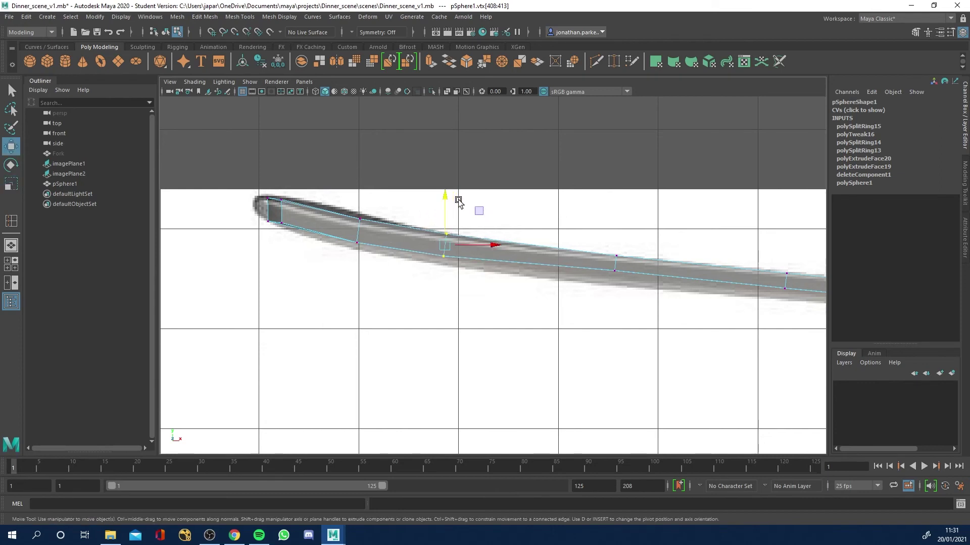
Step: Heighten the next handle rings and move them down onto the side reference
drag(601, 243, 634, 271)
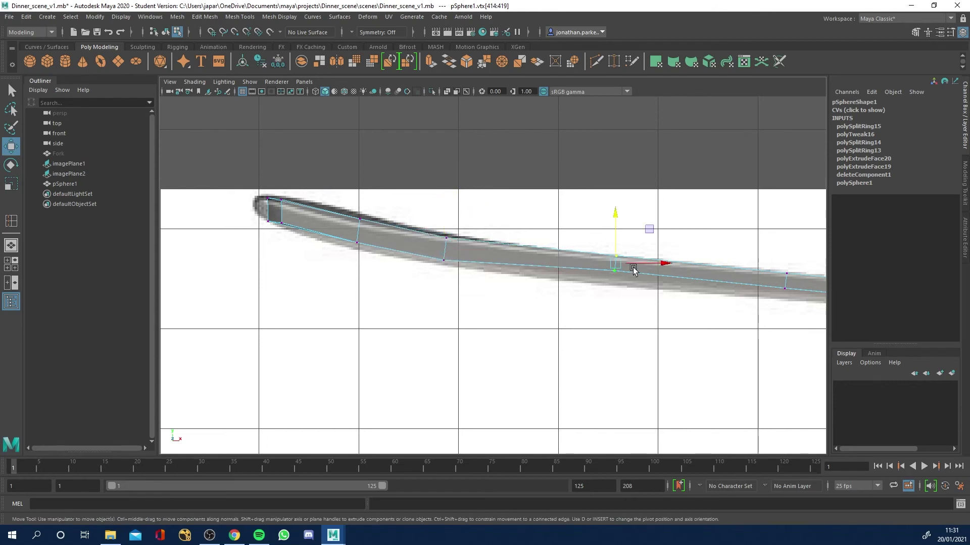
key(r)
drag(619, 219, 621, 205)
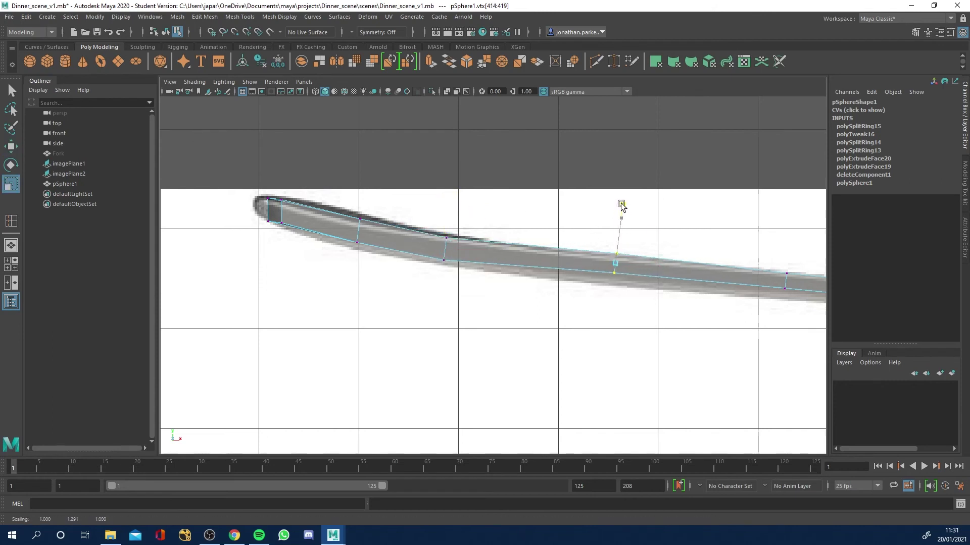
key(w)
drag(618, 214, 618, 218)
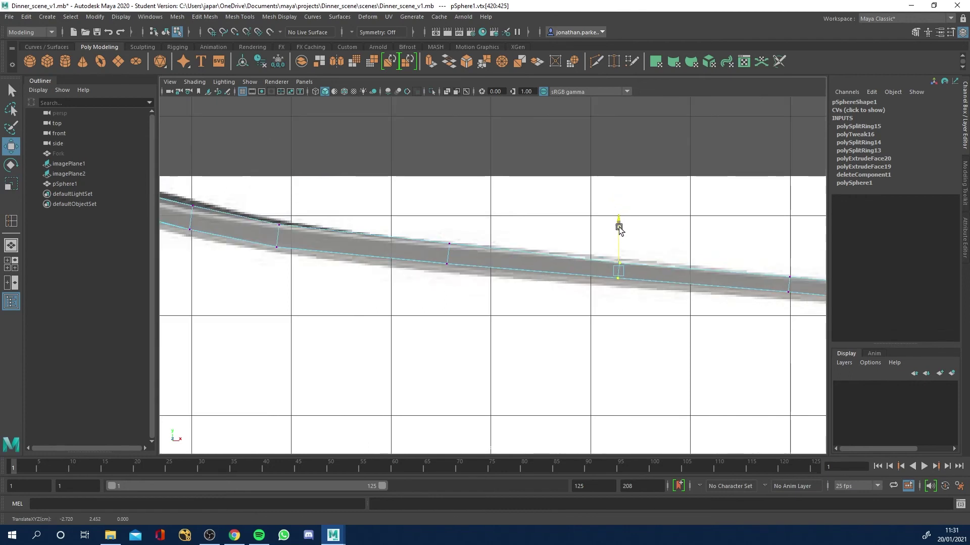
drag(618, 225, 626, 227)
key(r)
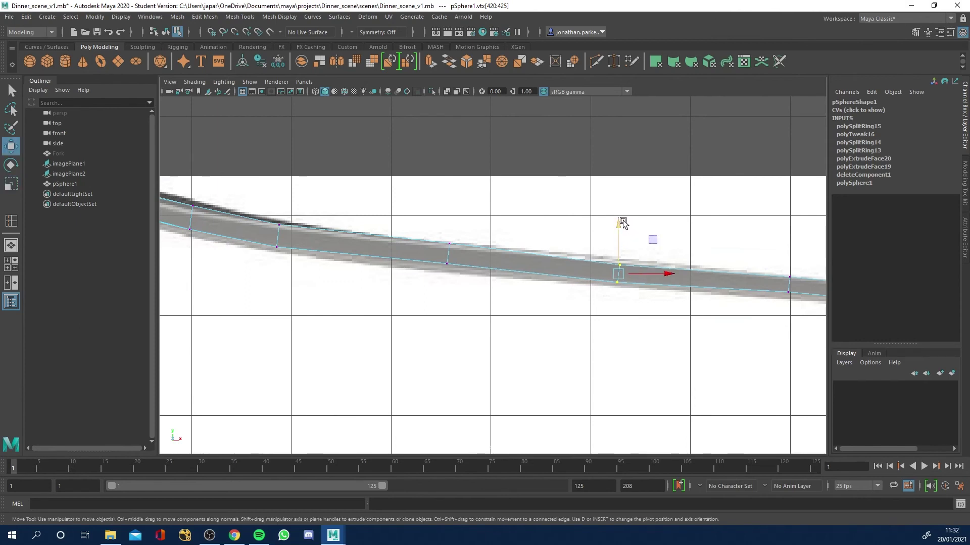
key(w)
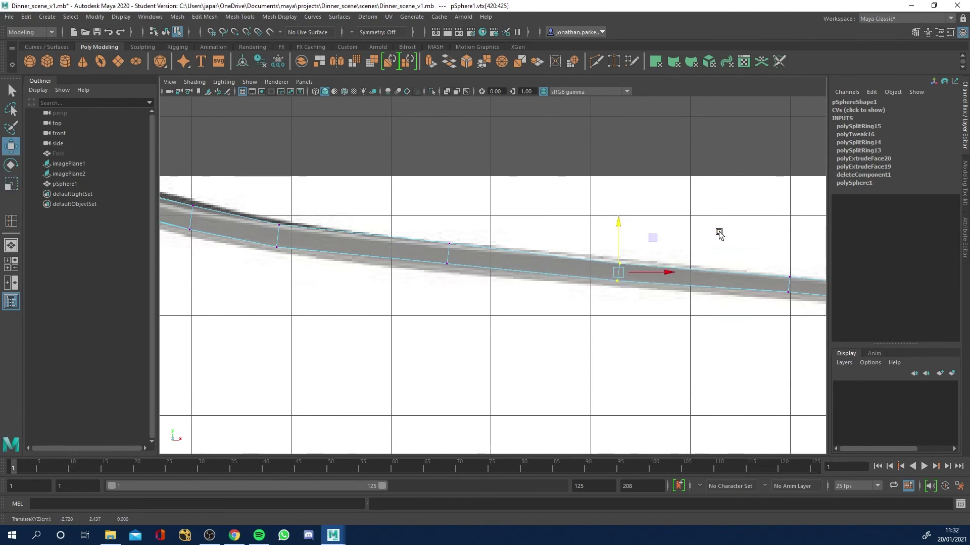
Step: Zoom out to the whole spoon, go back to four views and object selection mode
alt+middle_drag(737, 235, 525, 217)
alt+middle_drag(737, 244, 457, 215)
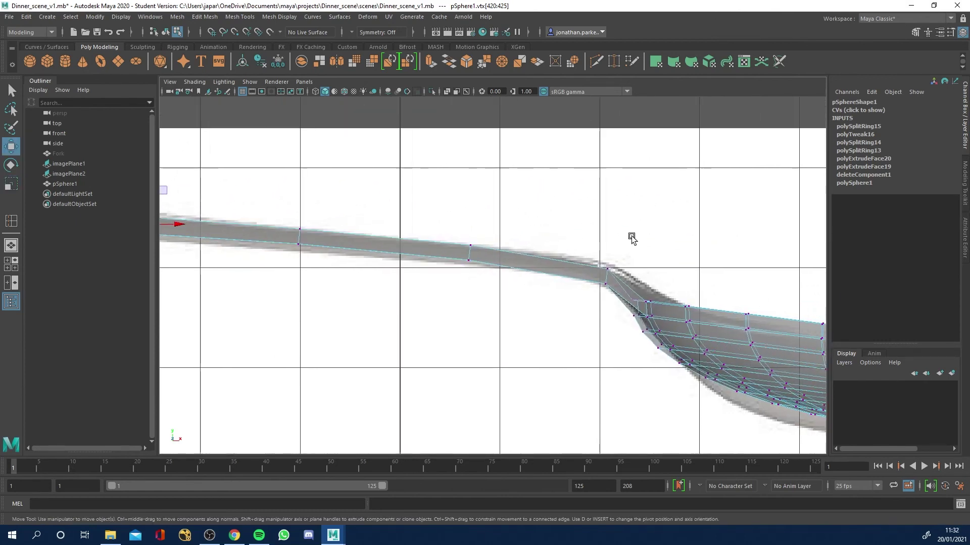
alt+middle_drag(662, 239, 597, 231)
alt+middle_drag(714, 265, 597, 236)
scroll(622, 235, down, 1)
alt+right_drag(622, 235, 410, 205)
key(space)
alt+drag(631, 183, 706, 168)
right_drag(708, 166, 730, 161)
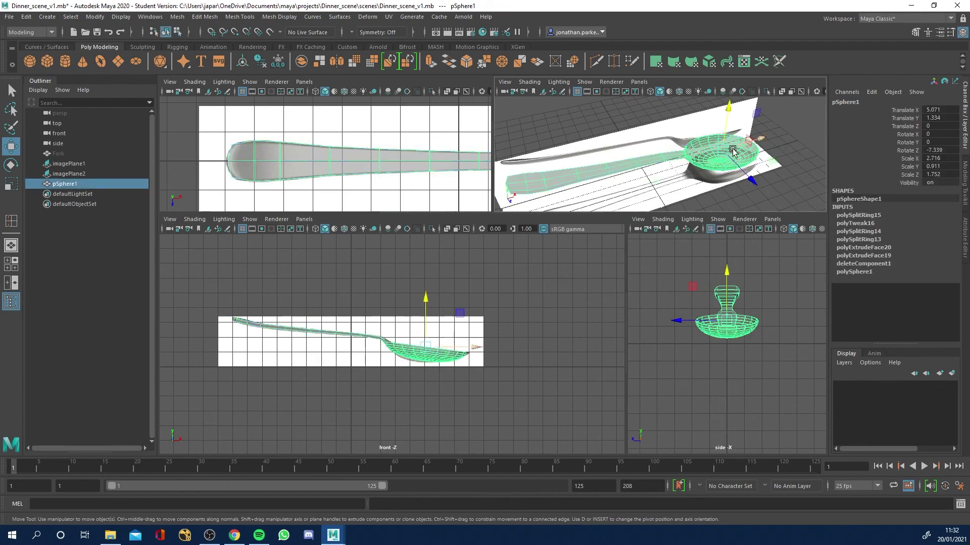
Step: Drag lambert1's Transparency slider to black in Material Attributes, then reselect the spoon
right_click(654, 158)
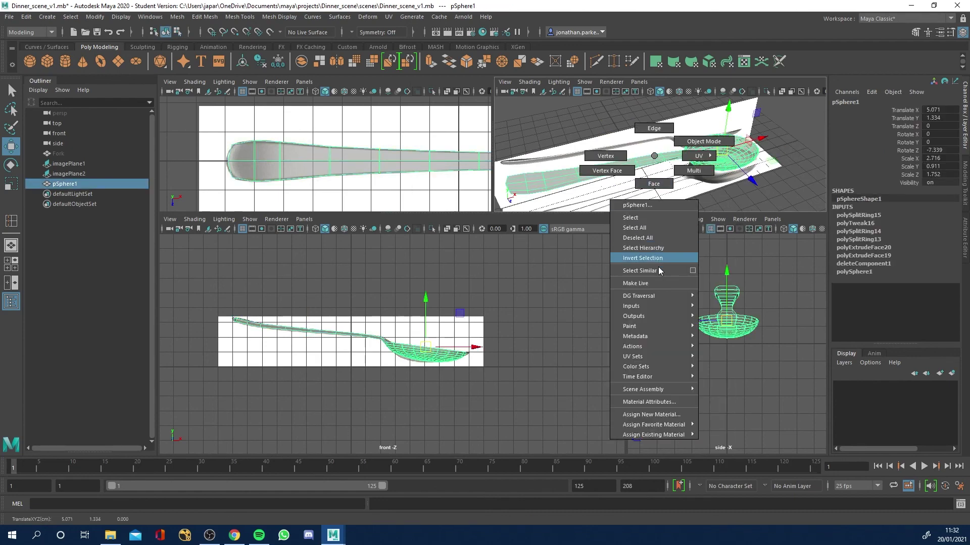
click(651, 402)
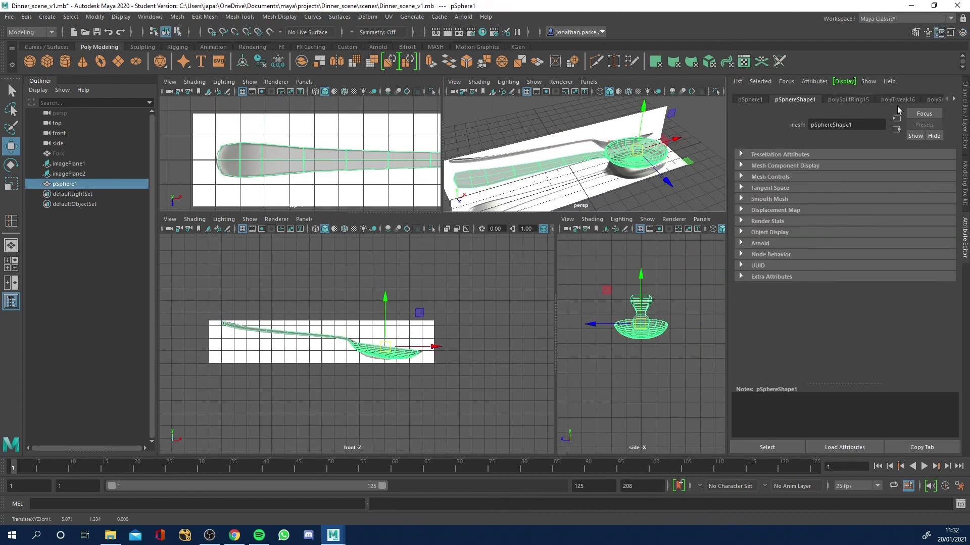
right_click(555, 165)
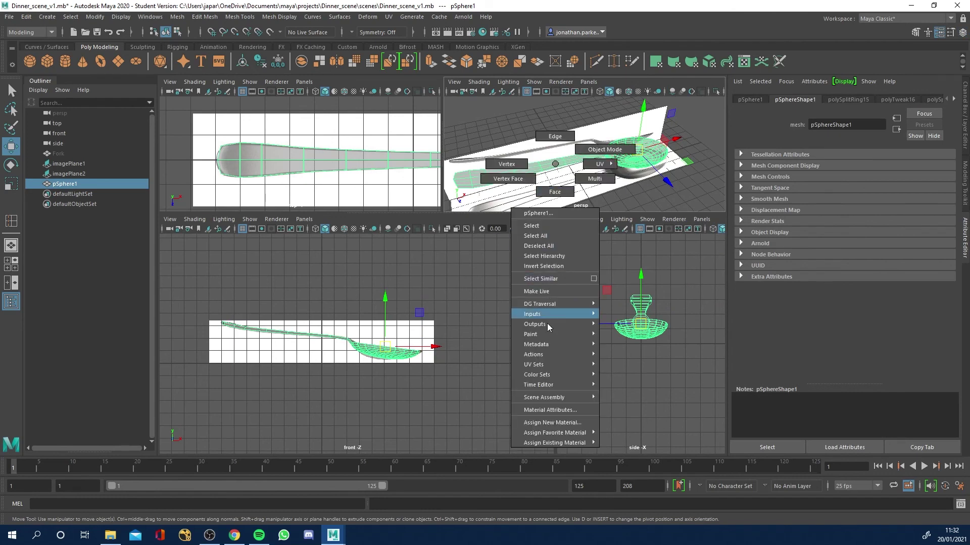
click(551, 410)
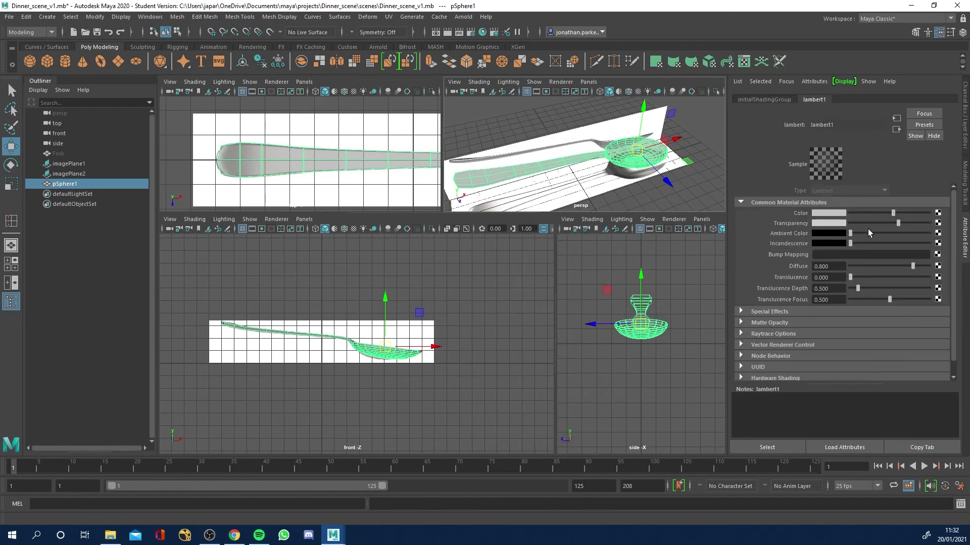
drag(901, 222, 847, 223)
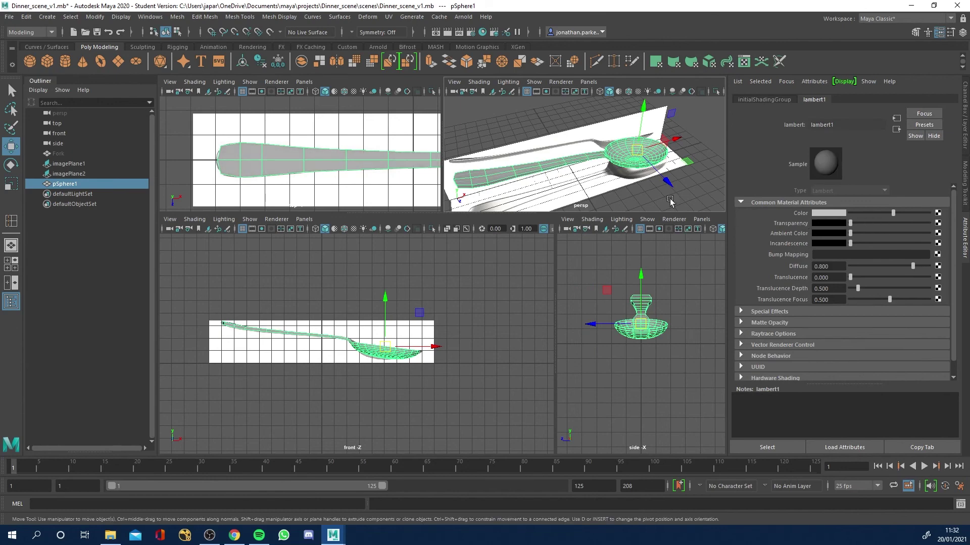
click(670, 201)
alt+drag(704, 194, 672, 178)
alt+drag(537, 159, 570, 146)
click(627, 152)
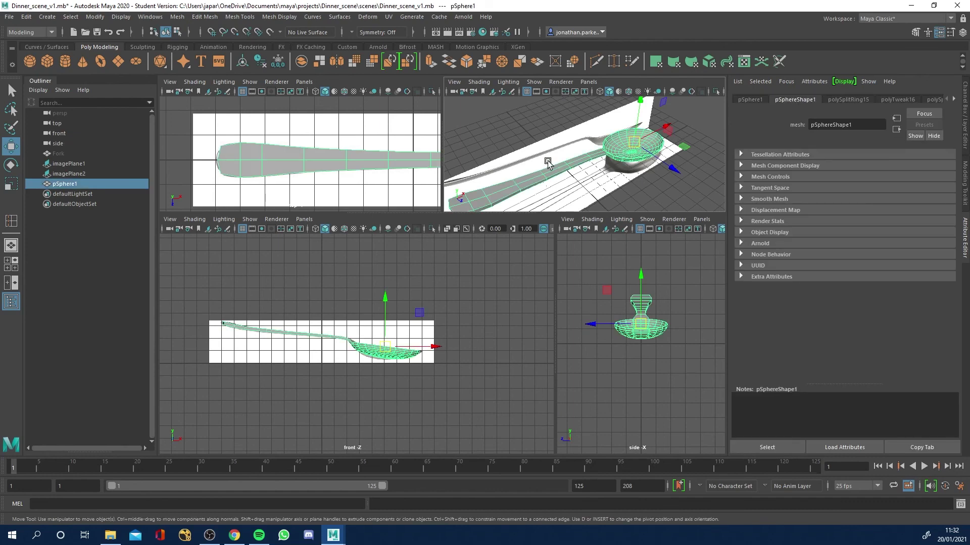
Step: Maximize the perspective panel, turn on smooth mesh preview (3) for the spoon and deselect it
key(space)
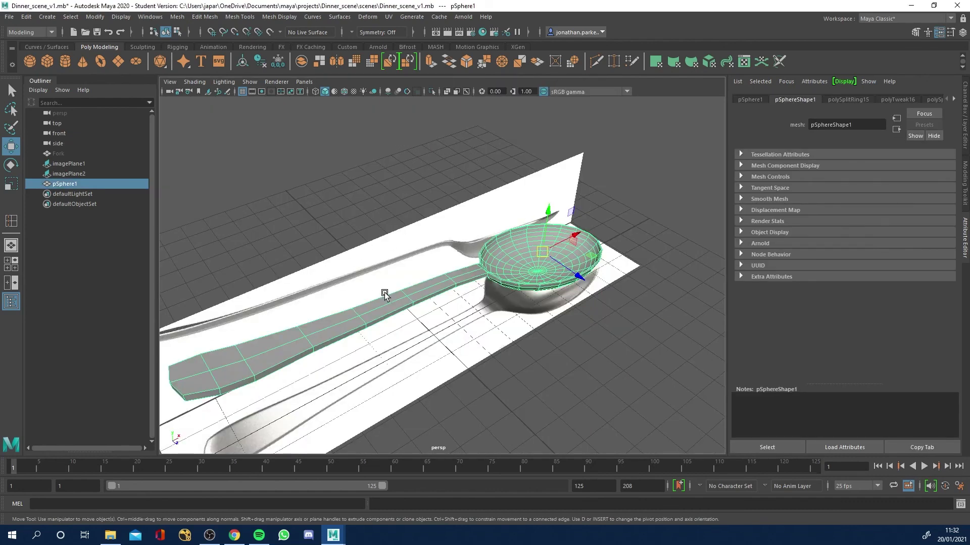
alt+drag(384, 292, 439, 296)
scroll(431, 301, up, 2)
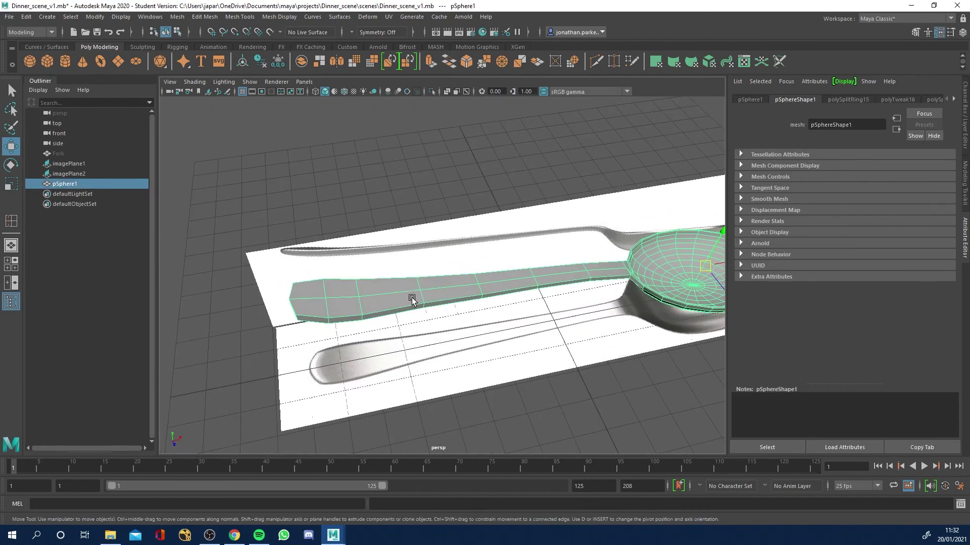
key(3)
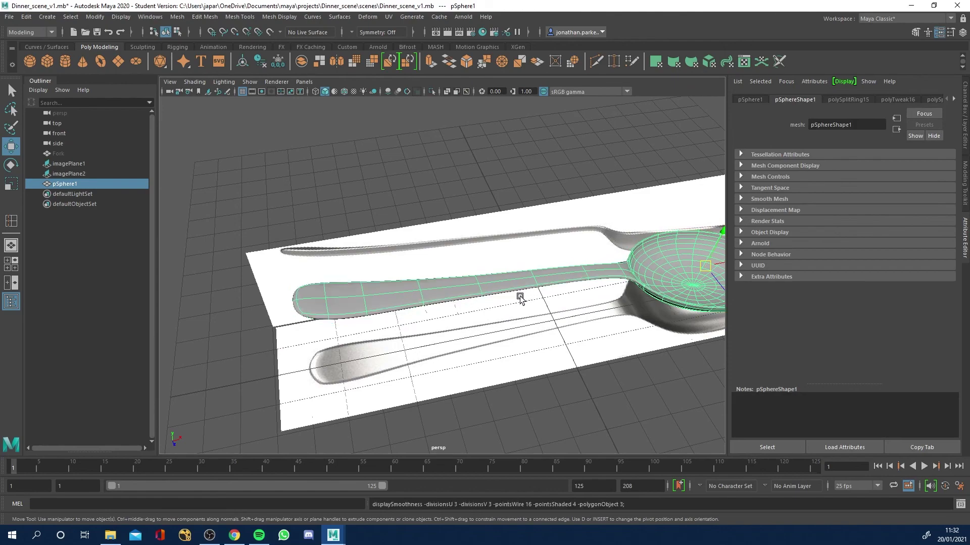
click(450, 174)
alt+drag(493, 188, 551, 271)
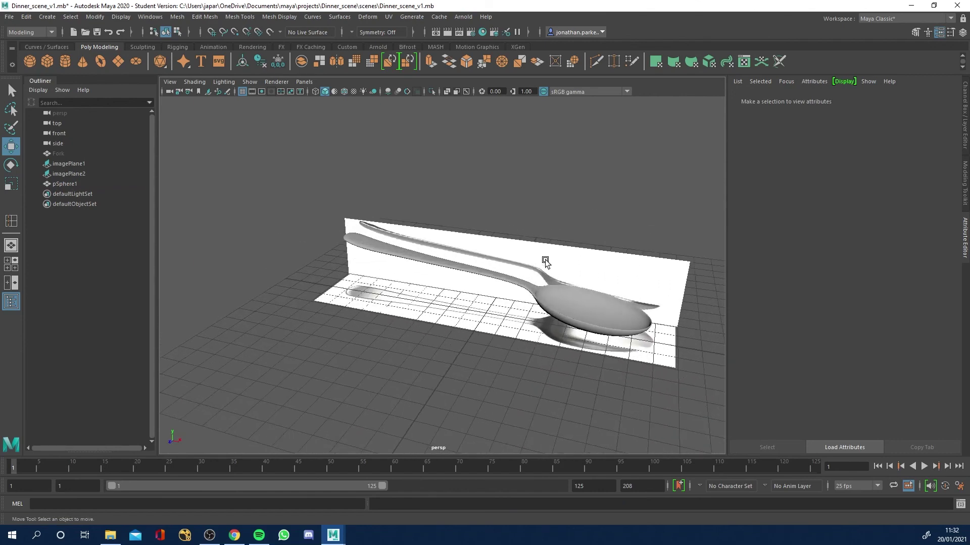
Step: Delete imagePlane1 and imagePlane2 from the Outliner
click(107, 165)
shift+click(101, 174)
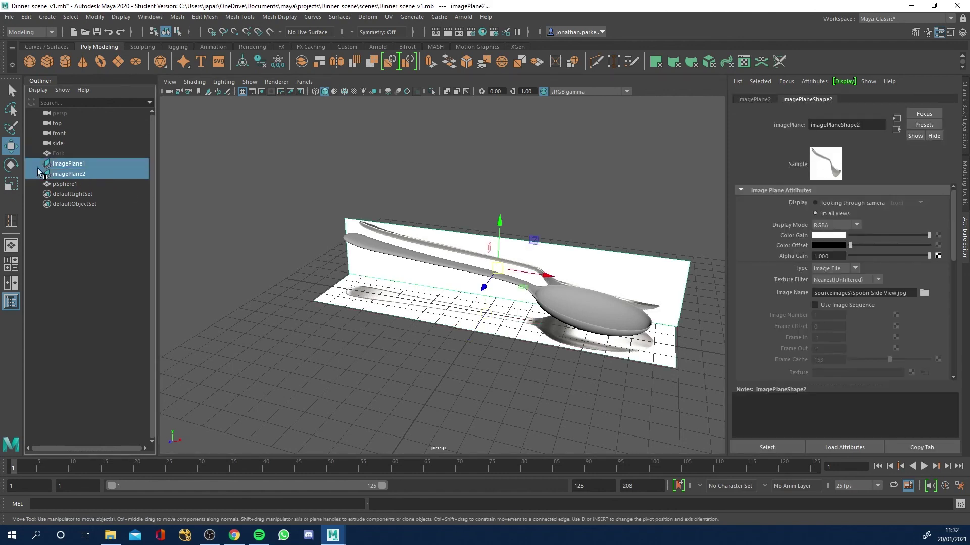
key(Delete)
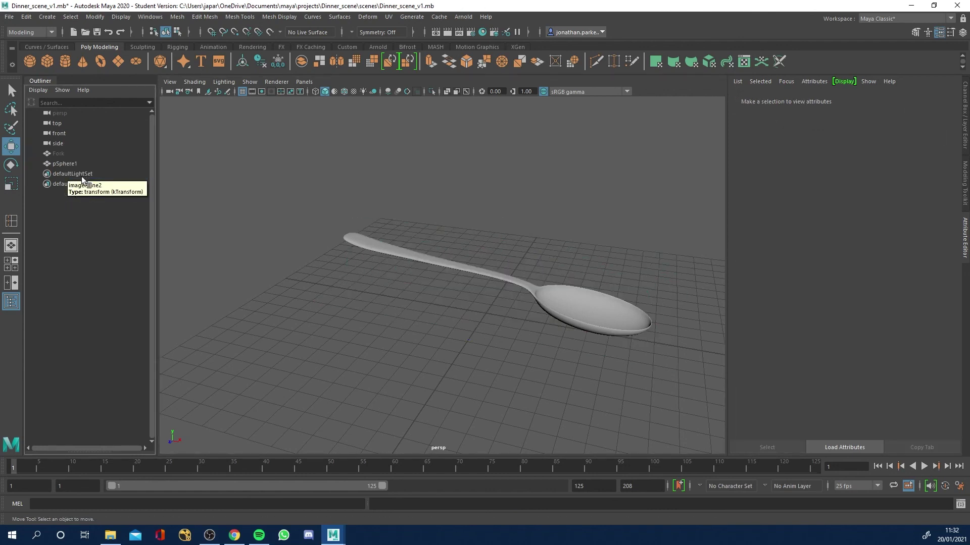
click(146, 16)
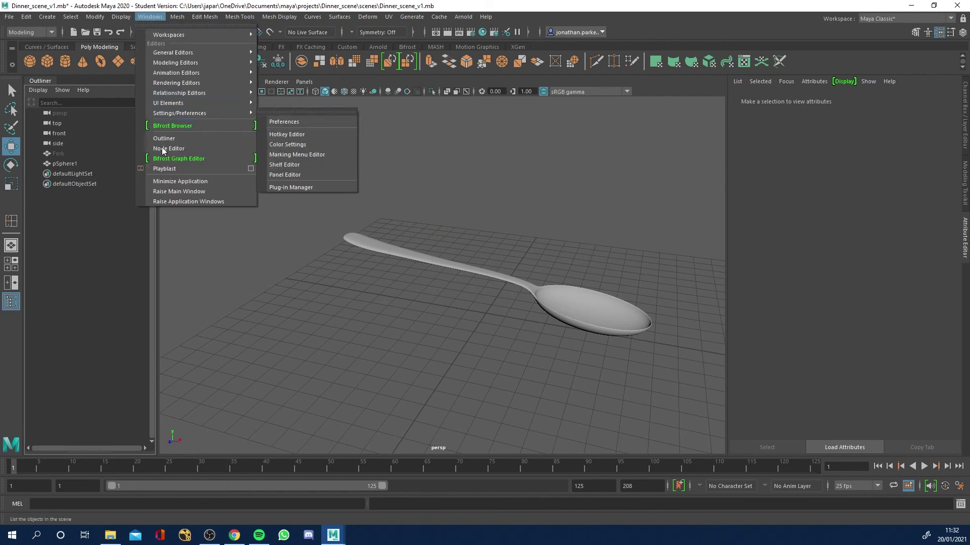
click(114, 197)
Step: Rename pSphere1 to 'Spoon' in the Outliner
double_click(71, 163)
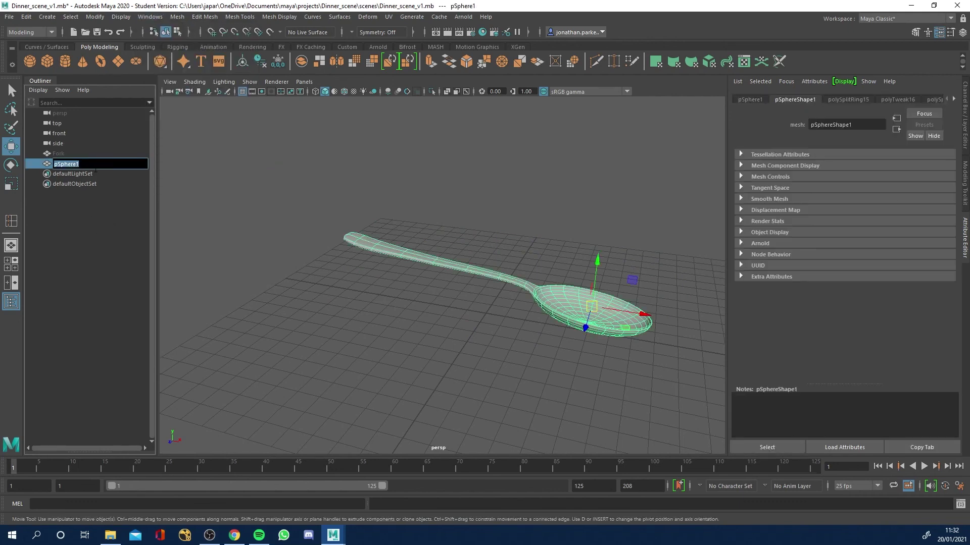
text(Spoon)
click(70, 252)
click(58, 165)
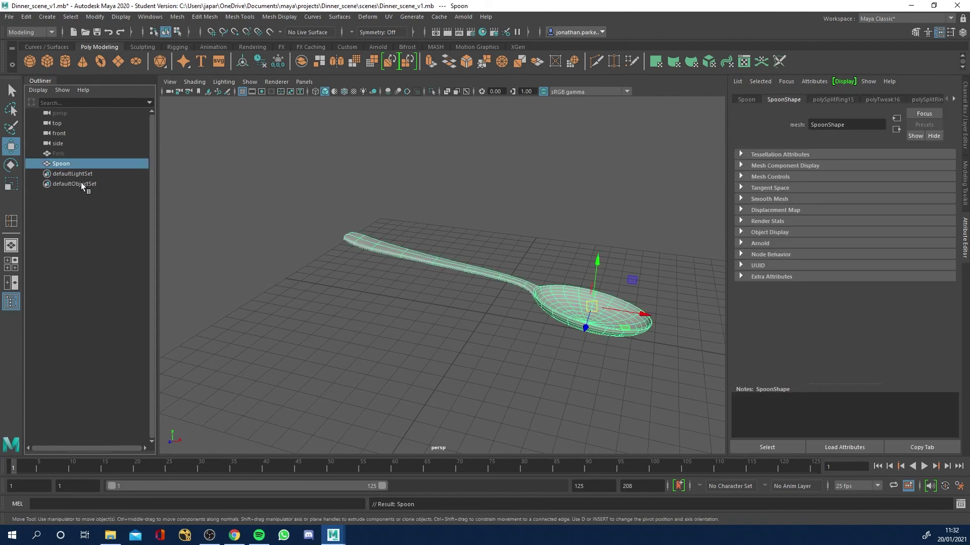
Step: Hide the Spoon, reveal the Fork and Spoon together, then hide both again
key(ctrl+h)
click(68, 164)
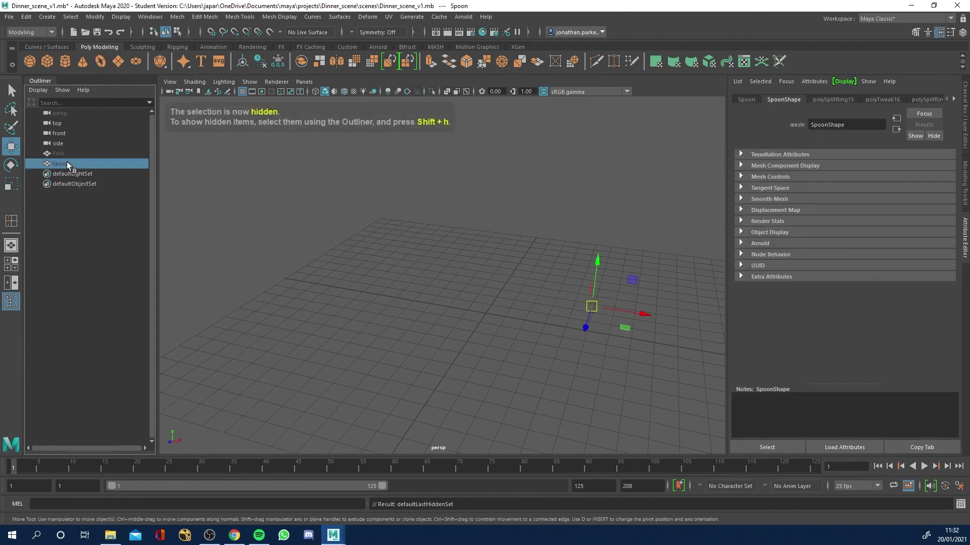
ctrl+click(68, 155)
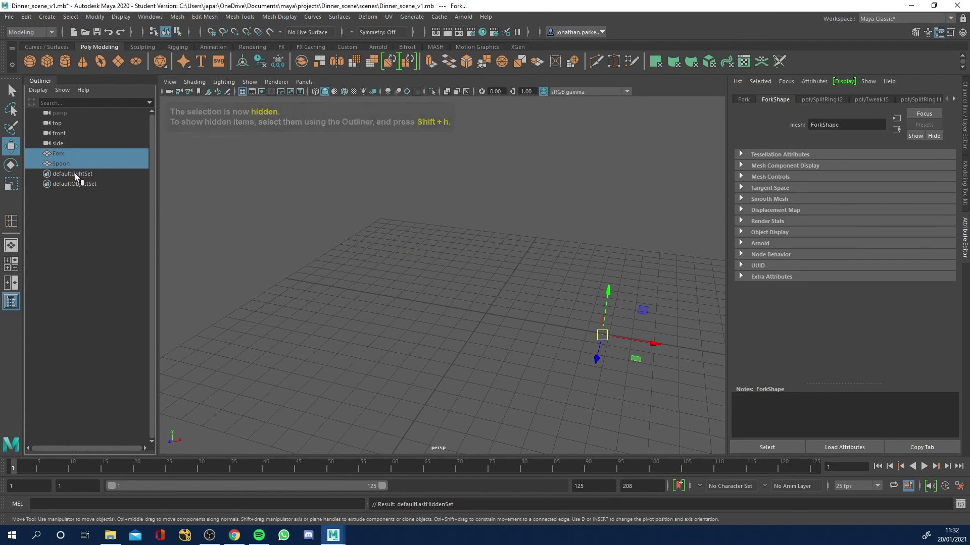
key(shift+h)
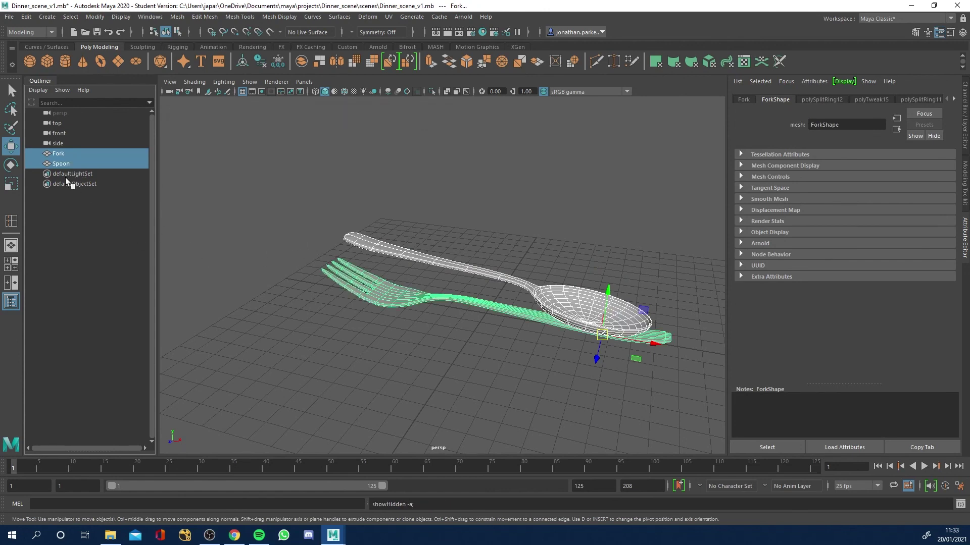
key(ctrl+h)
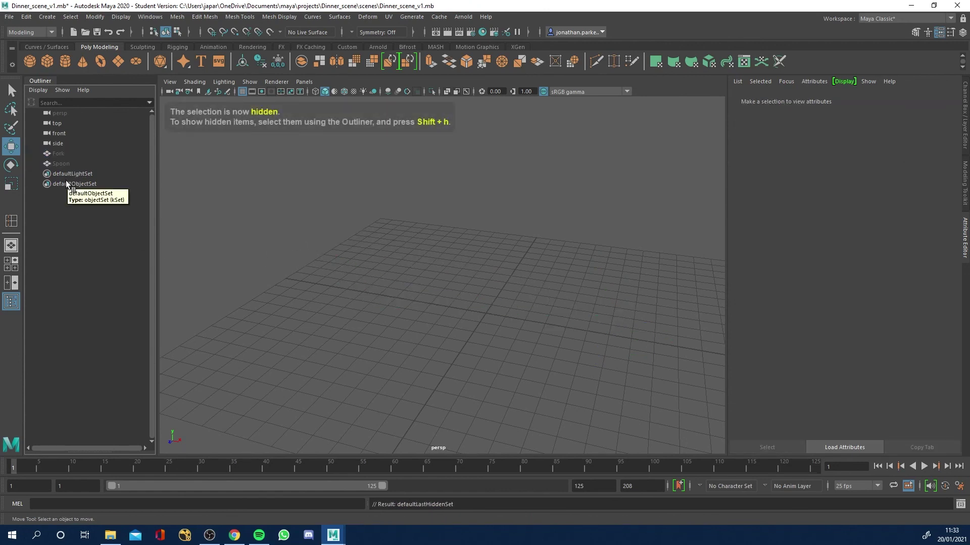